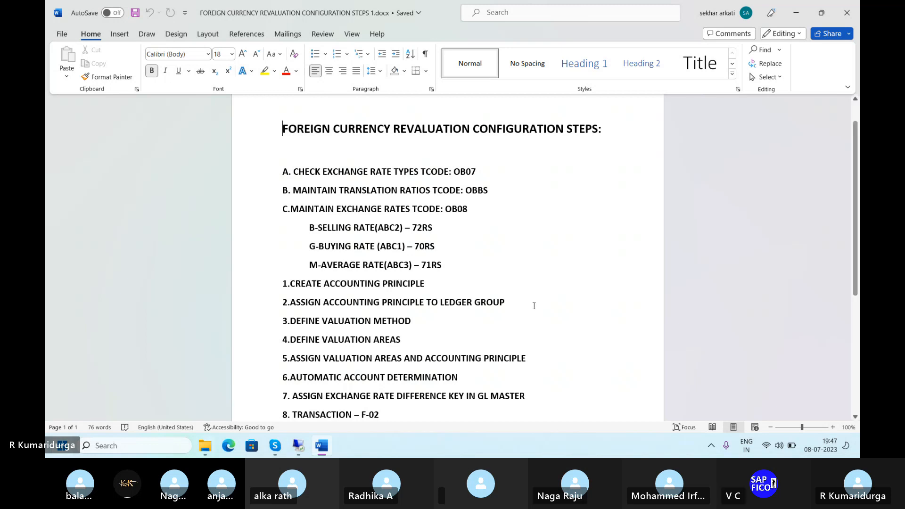
{"action": "left_click", "coordinate": [592, 231]}
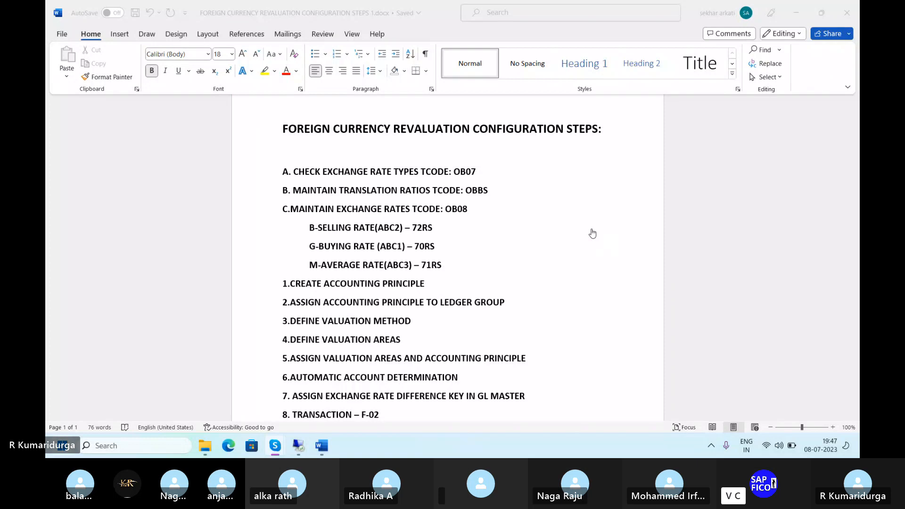
{"action": "left_click", "coordinate": [592, 233]}
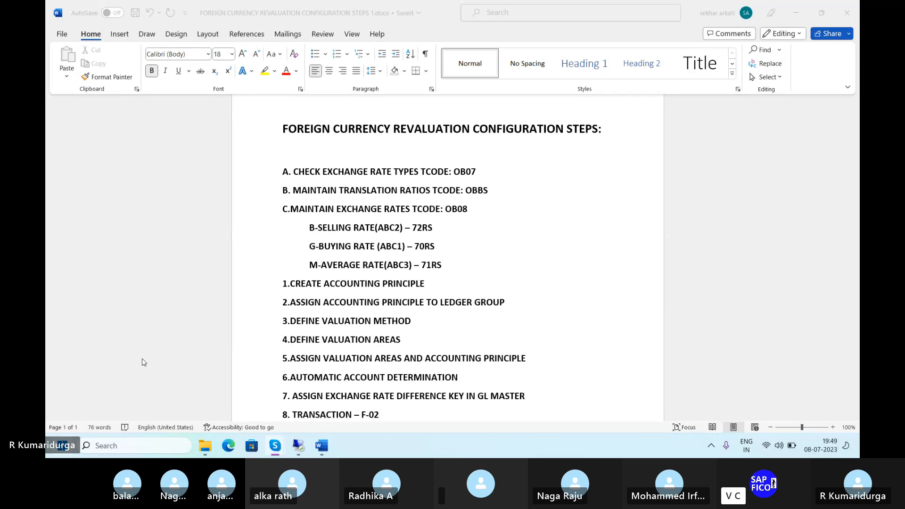
Switch to the SAP remote session and start transaction OB07 for exchange rate types
{"action": "left_click", "coordinate": [298, 446]}
{"action": "type", "text": "/"}
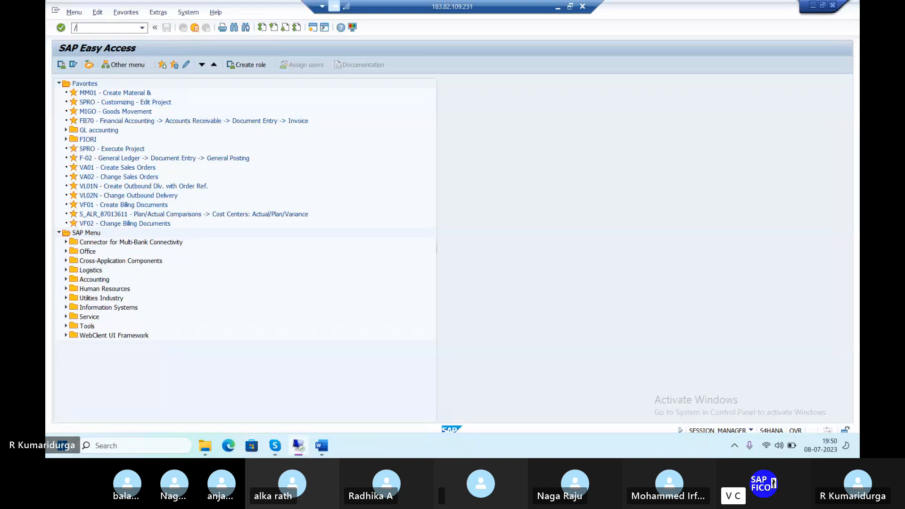
{"action": "type", "text": "nob07"}
{"action": "key", "text": "Return"}
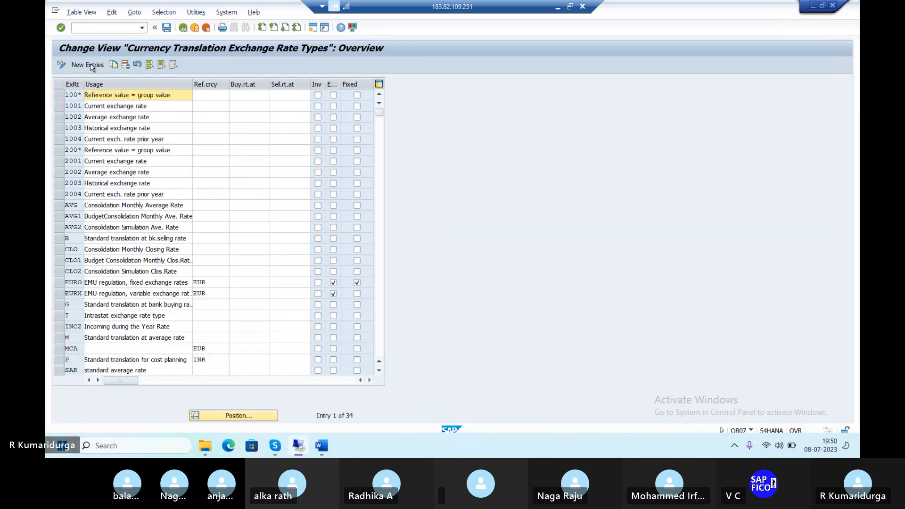
Start new entries and add exchange rate type DUE1 with the usage FOREIGN EXCHANGE BUYING RATE
{"action": "left_click", "coordinate": [89, 68]}
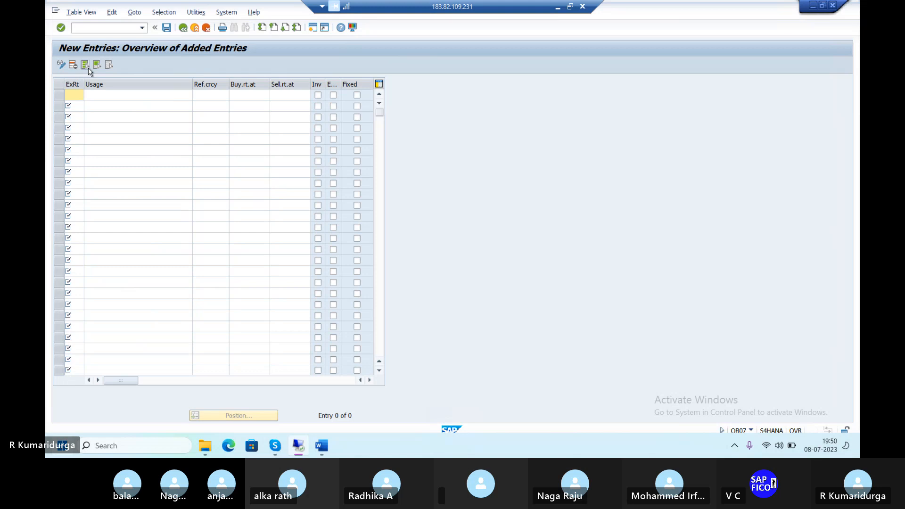
{"action": "type", "text": "DUE1"}
{"action": "key", "text": "Tab"}
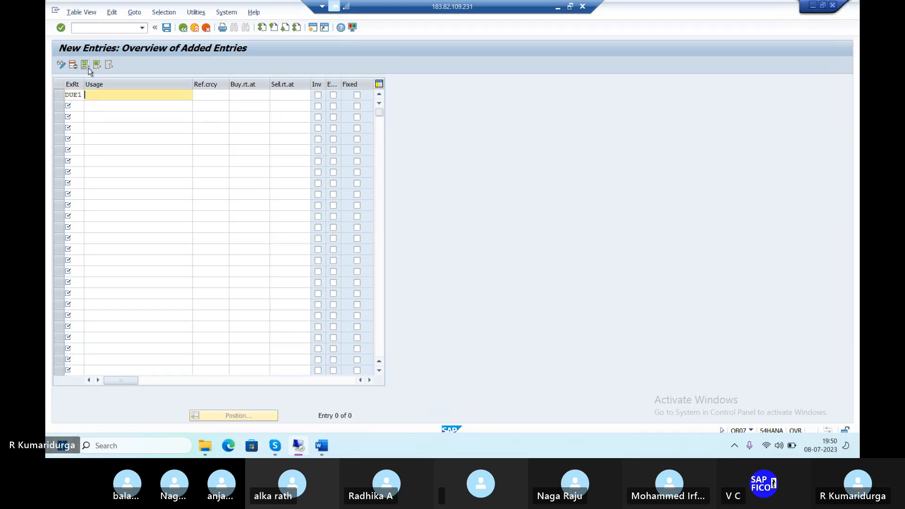
{"action": "type", "text": "FOREIGN EX"}
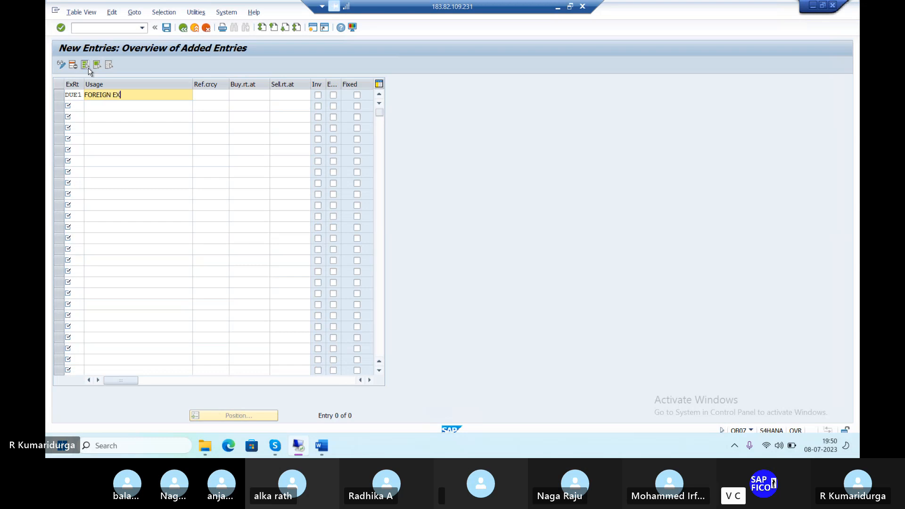
{"action": "type", "text": "CHANGE "}
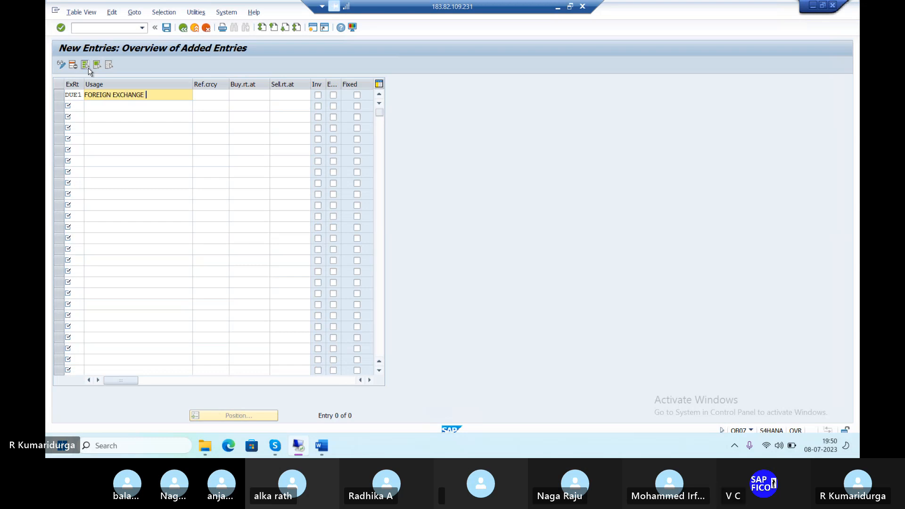
{"action": "type", "text": "BUYING RATE"}
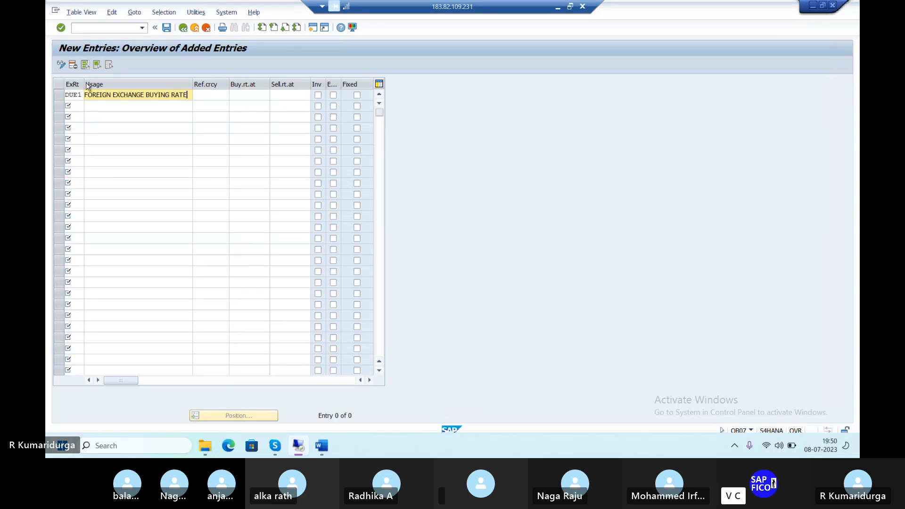
Add exchange rate type DUE2 with the usage FOREIGN EXCHANGE SELLING RATE in the second row
{"action": "left_click", "coordinate": [77, 107]}
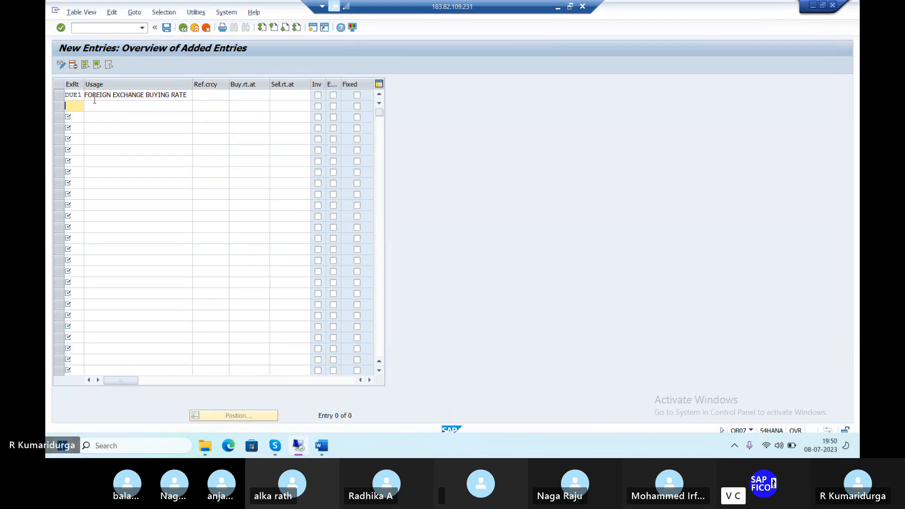
{"action": "type", "text": "DUE2"}
{"action": "key", "text": "Tab"}
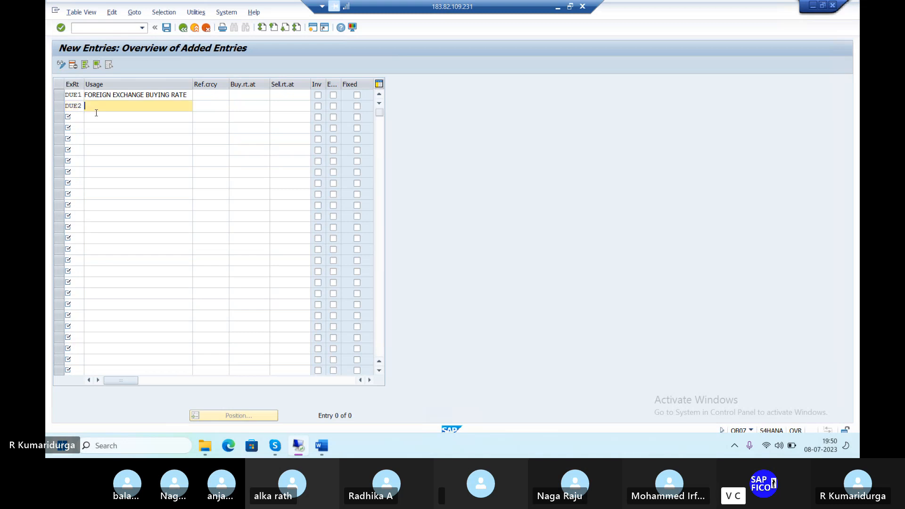
{"action": "type", "text": "FORE"}
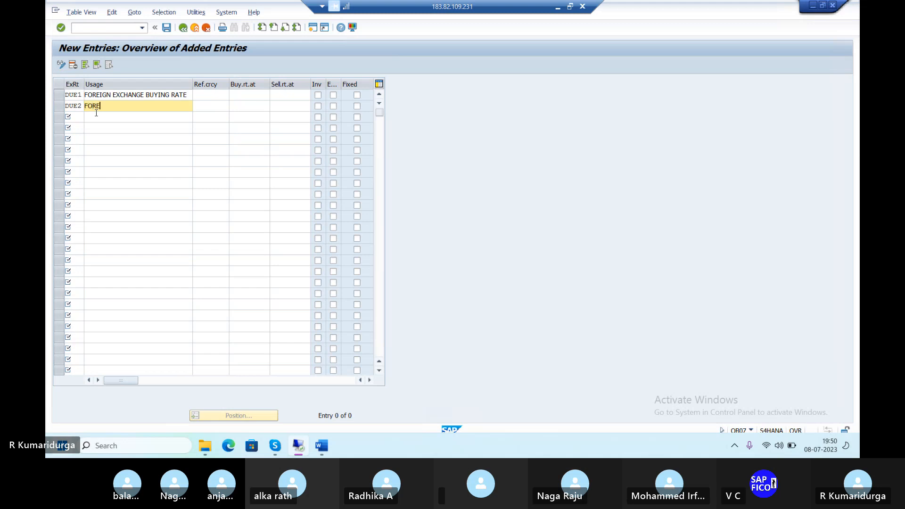
{"action": "type", "text": "IGN EXCHANGE SELLING RATE"}
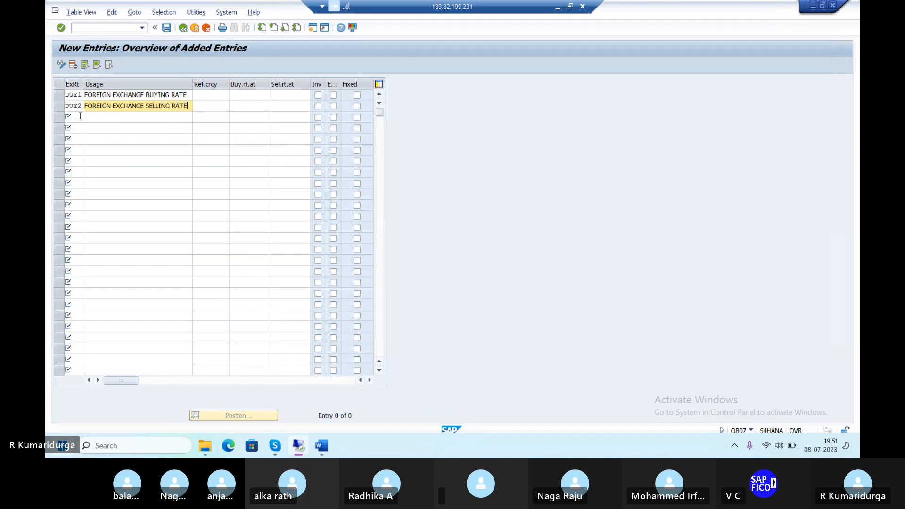
Add exchange rate type DUE3 with the usage FOREIGN EXCHANGE MOVING AVG RATE in the third row and validate the entries
{"action": "left_click", "coordinate": [76, 116]}
{"action": "type", "text": "DUE"}
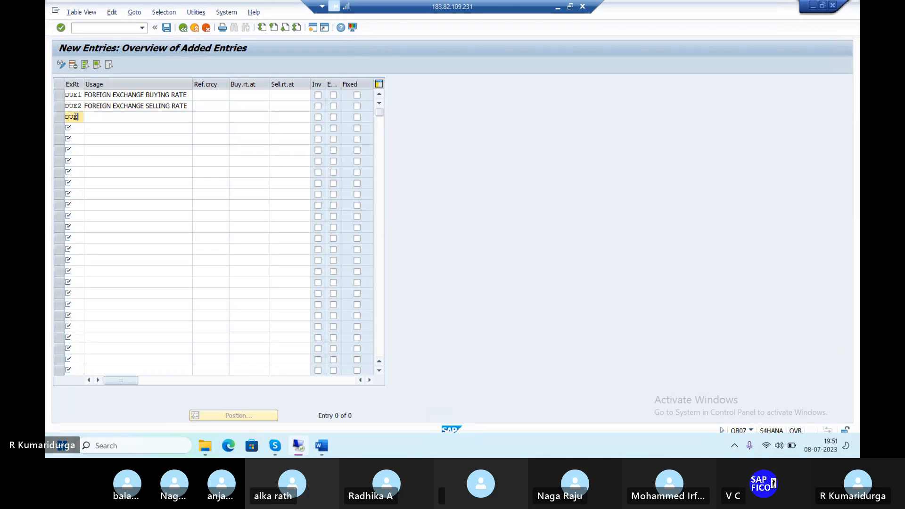
{"action": "type", "text": "3"}
{"action": "key", "text": "Tab"}
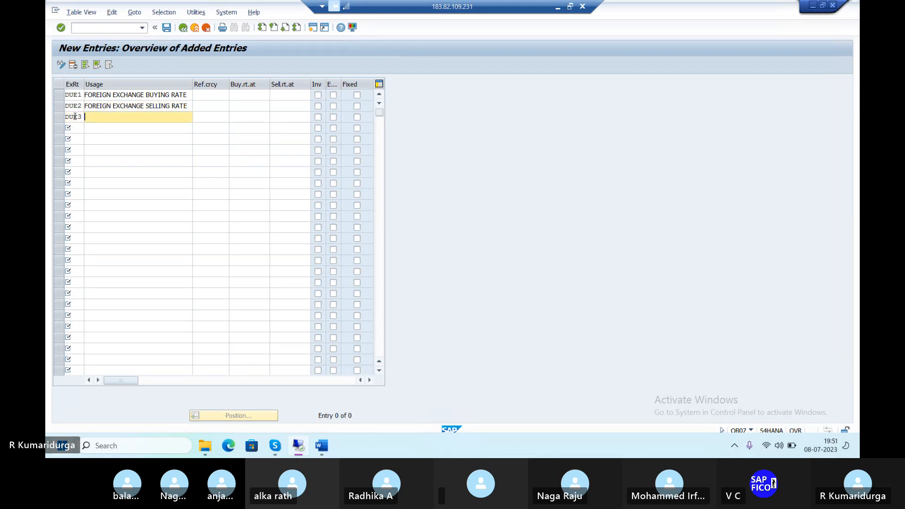
{"action": "type", "text": "FOREIGN EXCHANGE M"}
{"action": "key", "text": "BackSpace"}
{"action": "type", "text": "OVING AVG "}
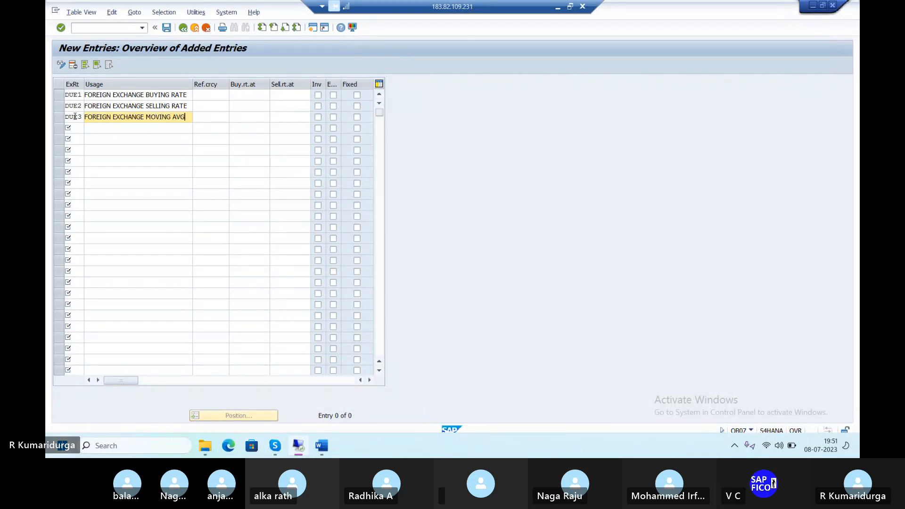
{"action": "type", "text": "RATE"}
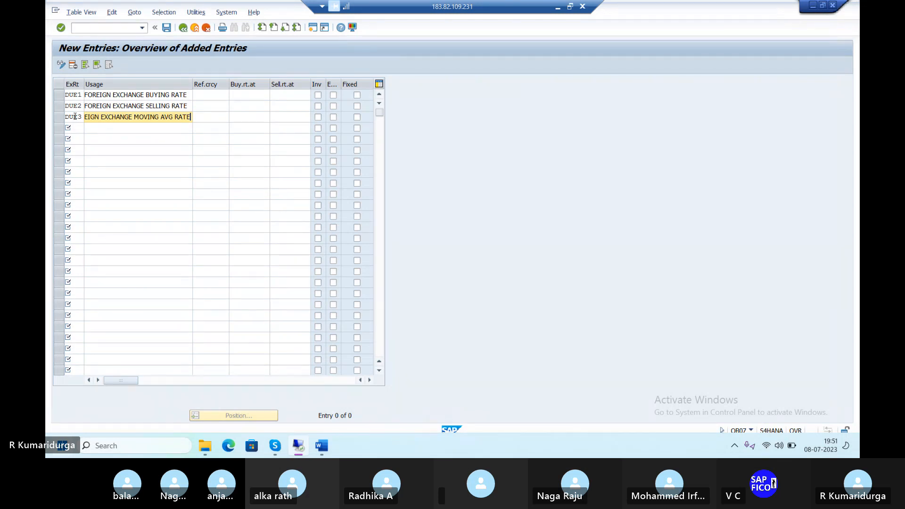
{"action": "key", "text": "Return"}
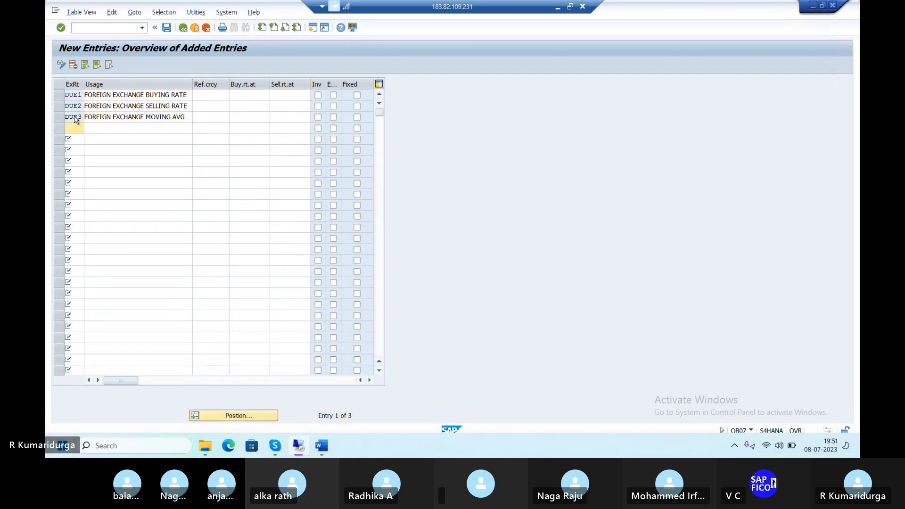
Save the exchange rate types in a new customizing request described as FORIEGN CURRENCY REVALUATION DUR1
{"action": "left_click", "coordinate": [168, 29]}
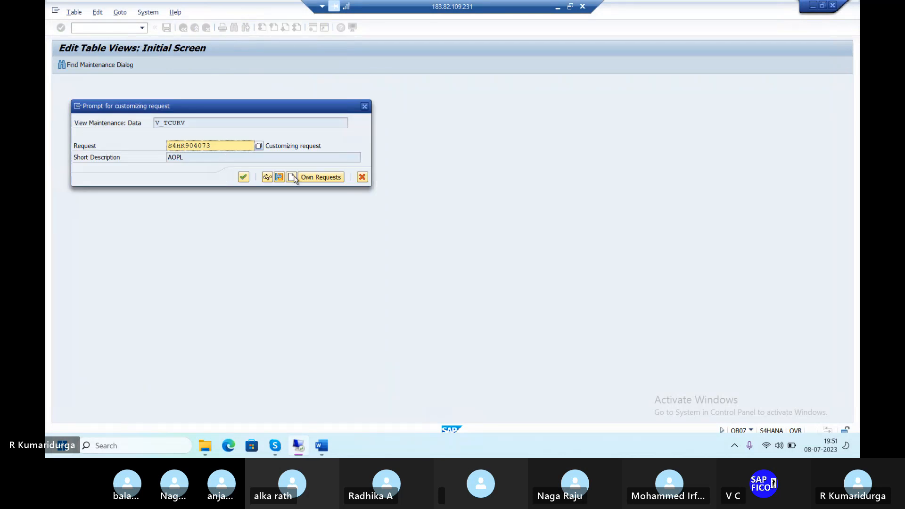
{"action": "left_click", "coordinate": [291, 177]}
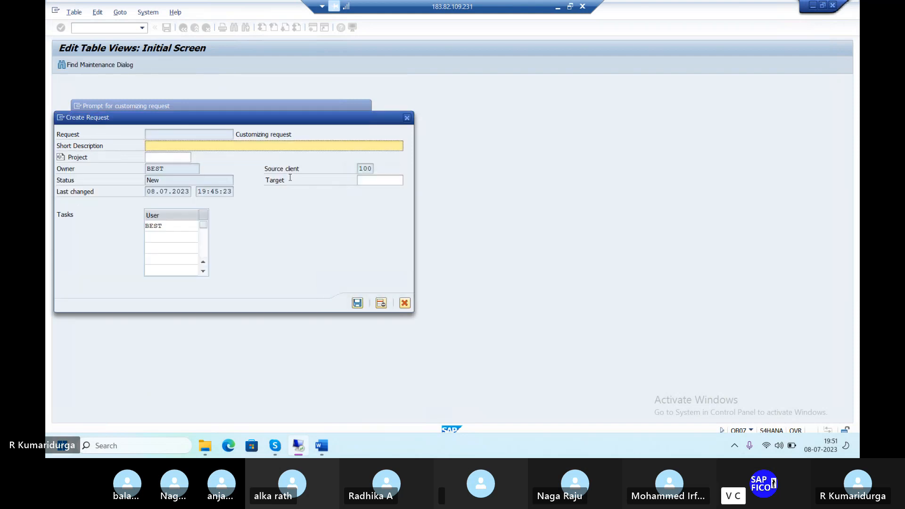
{"action": "type", "text": "FOR"}
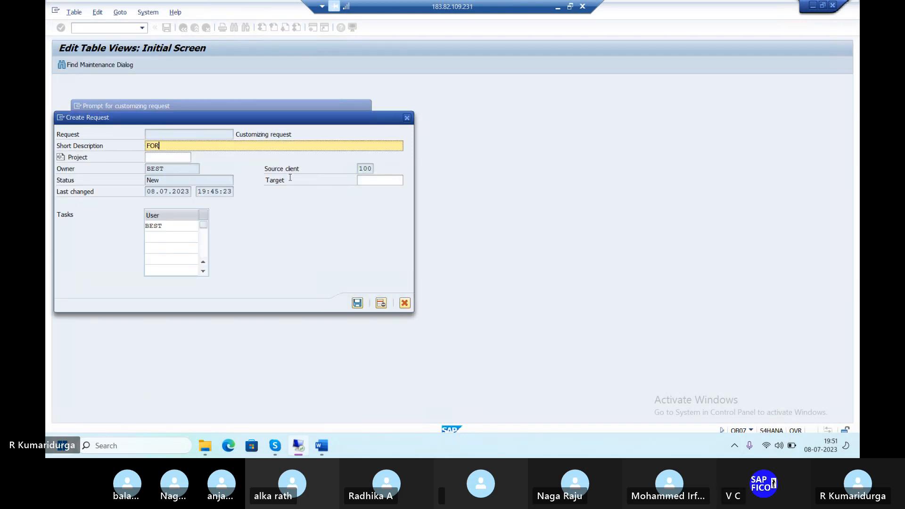
{"action": "type", "text": "IEGN CURRENCKY"}
{"action": "key", "text": "BackSpace"}
{"action": "key", "text": "BackSpace"}
{"action": "key", "text": "BackSpace"}
{"action": "type", "text": "Y REVALUATION DUR1"}
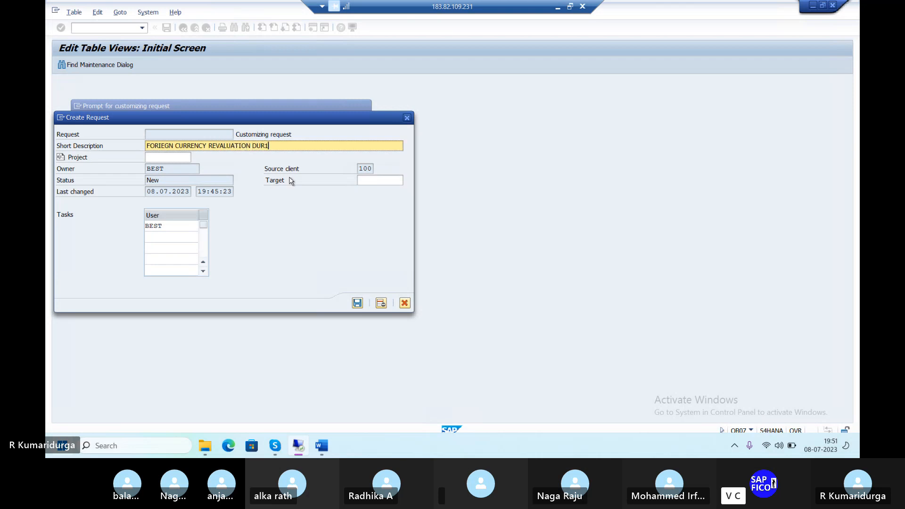
{"action": "key", "text": "Return"}
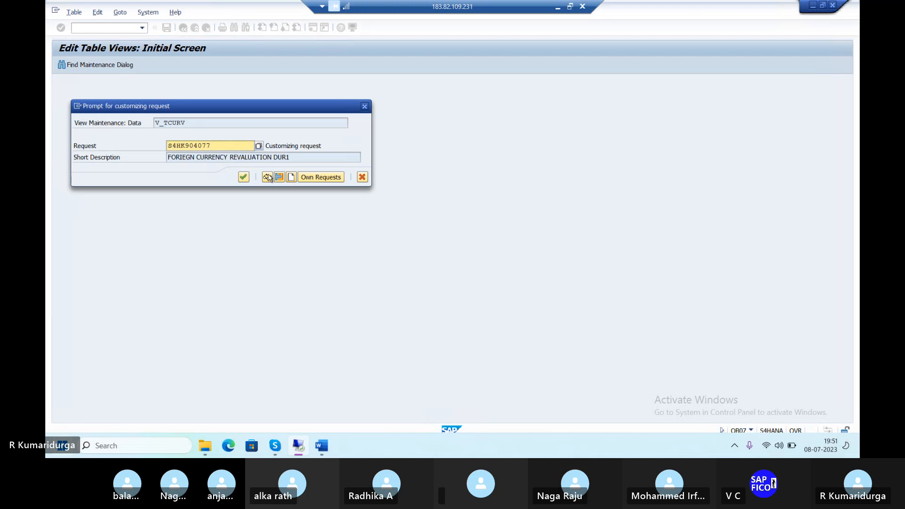
{"action": "left_click", "coordinate": [243, 178]}
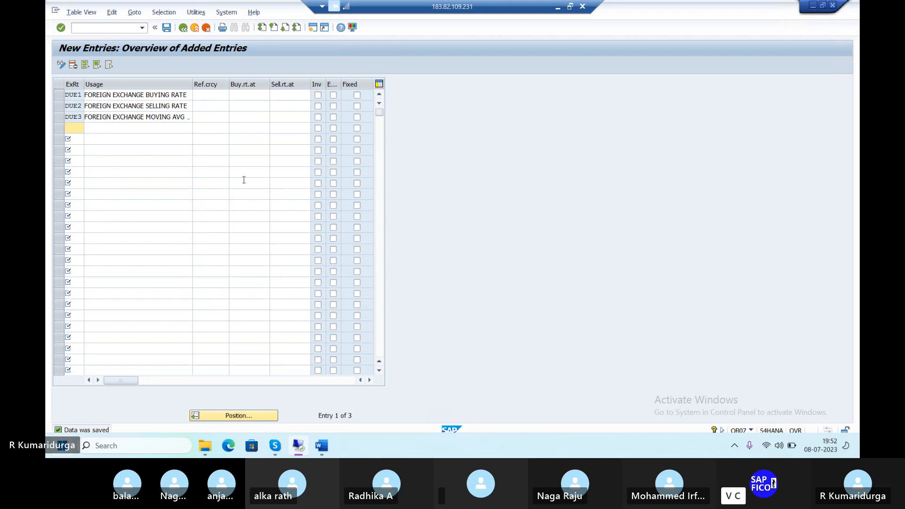
Return to the exchange rate types overview, start transaction OBBS for translation ratios and accept its warning
{"action": "left_click", "coordinate": [183, 29]}
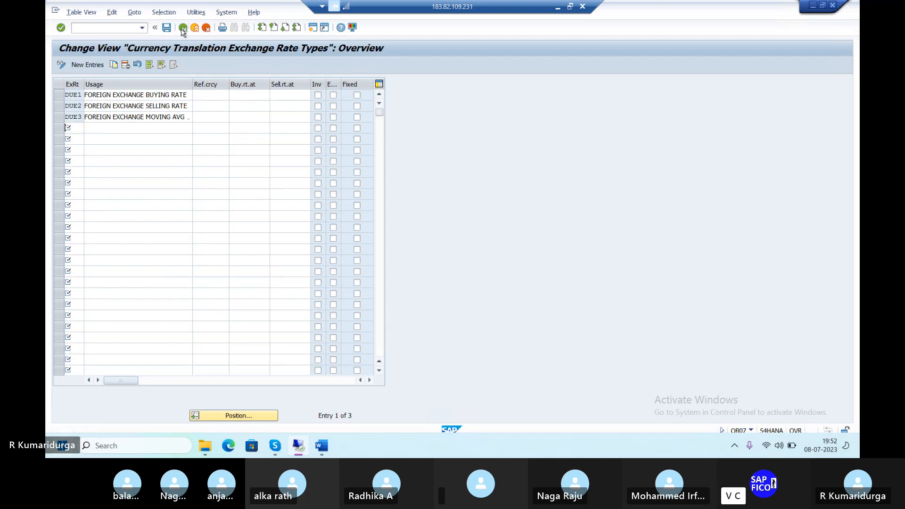
{"action": "left_click", "coordinate": [106, 24]}
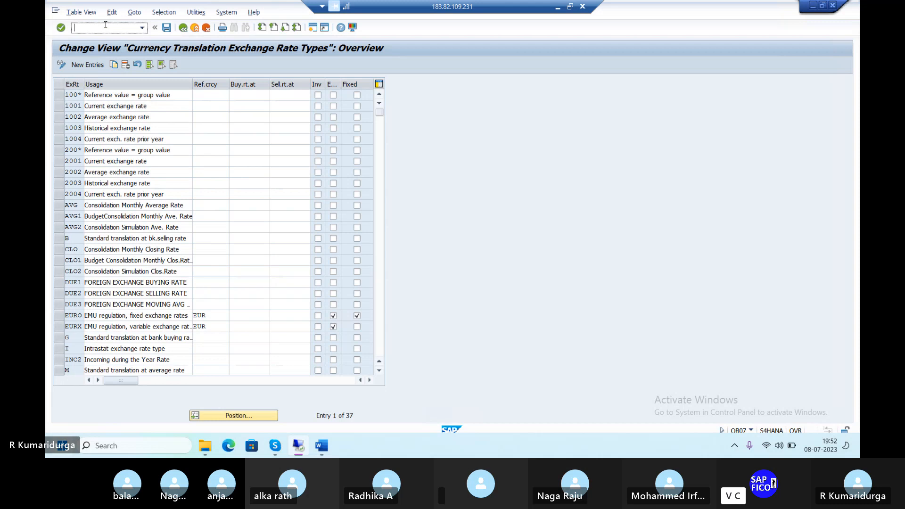
{"action": "type", "text": "/NOBBS"}
{"action": "key", "text": "Return"}
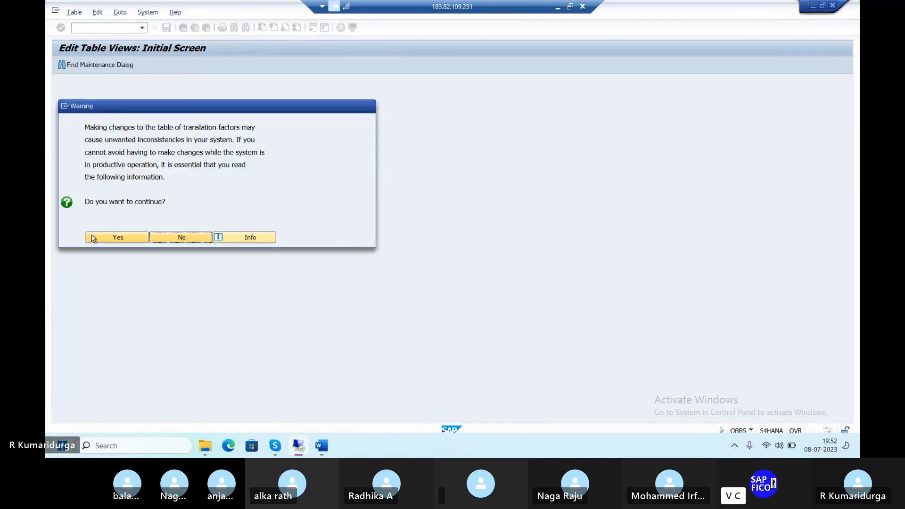
{"action": "left_click", "coordinate": [93, 239]}
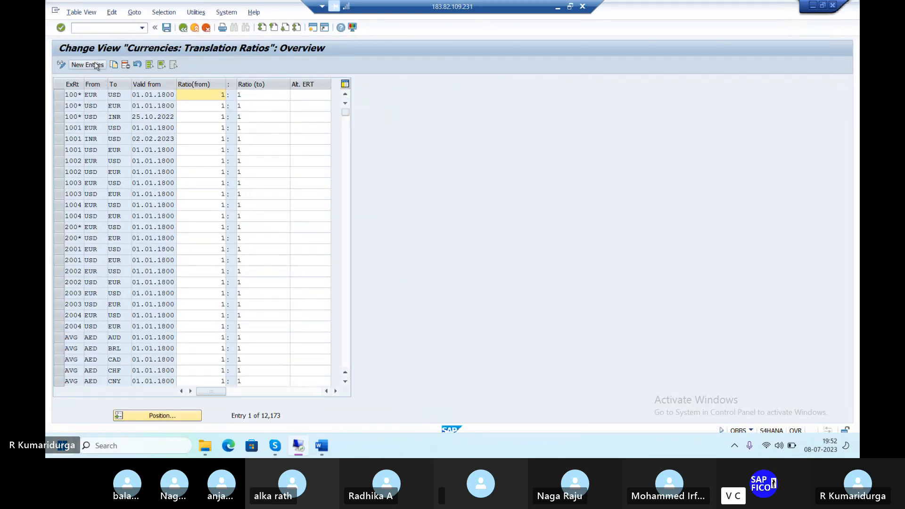
Create new translation ratio entries, starting with exchange rate type DUE1 from USD to INR in the first row
{"action": "left_click", "coordinate": [96, 65]}
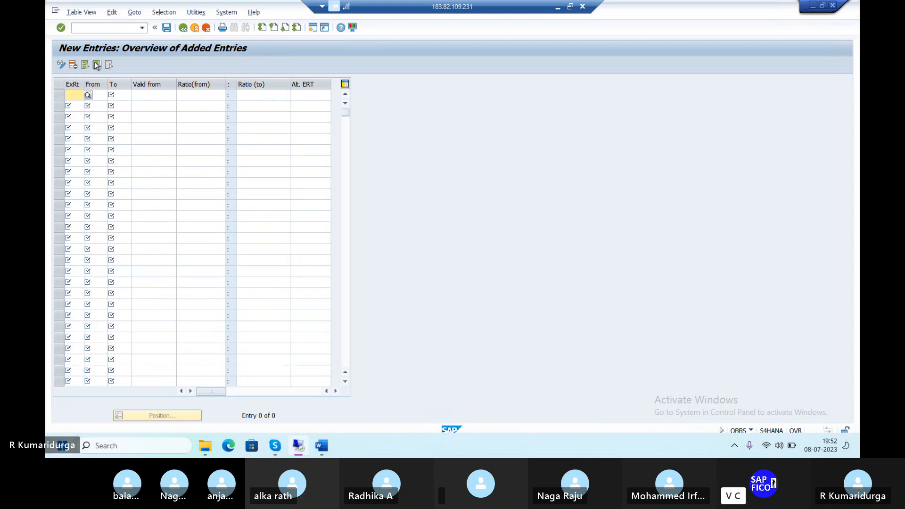
{"action": "type", "text": "DUE"}
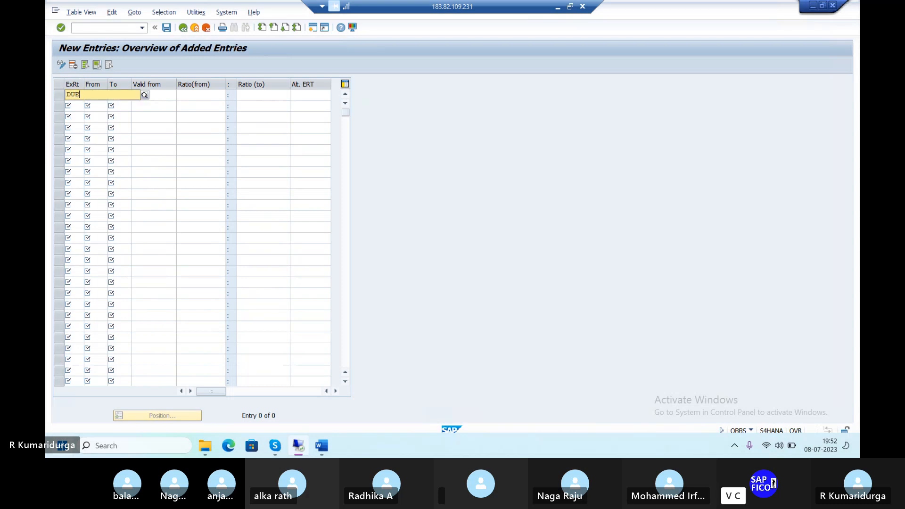
{"action": "type", "text": "1"}
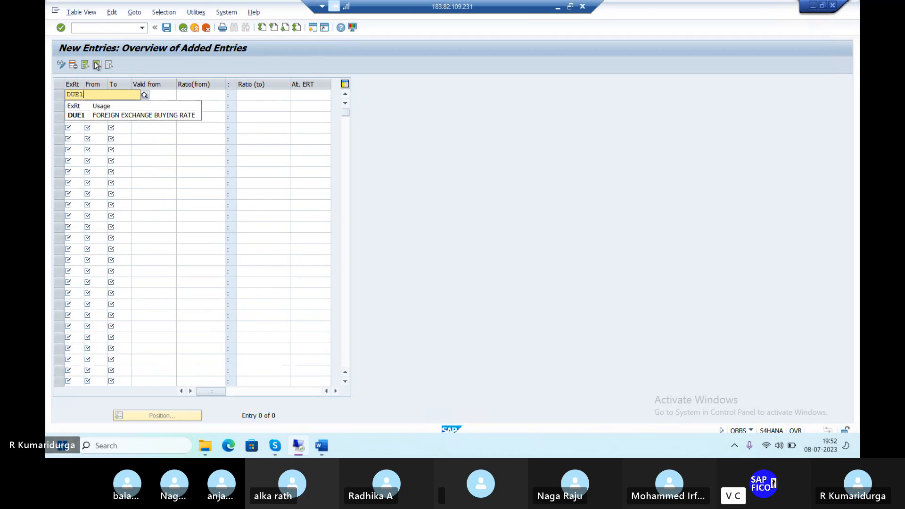
{"action": "key", "text": "Tab"}
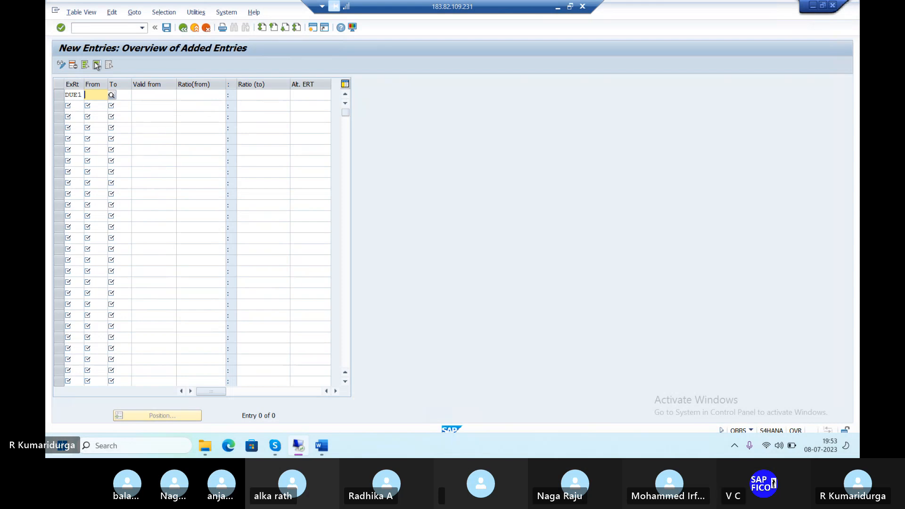
{"action": "type", "text": "USD"}
{"action": "key", "text": "Tab"}
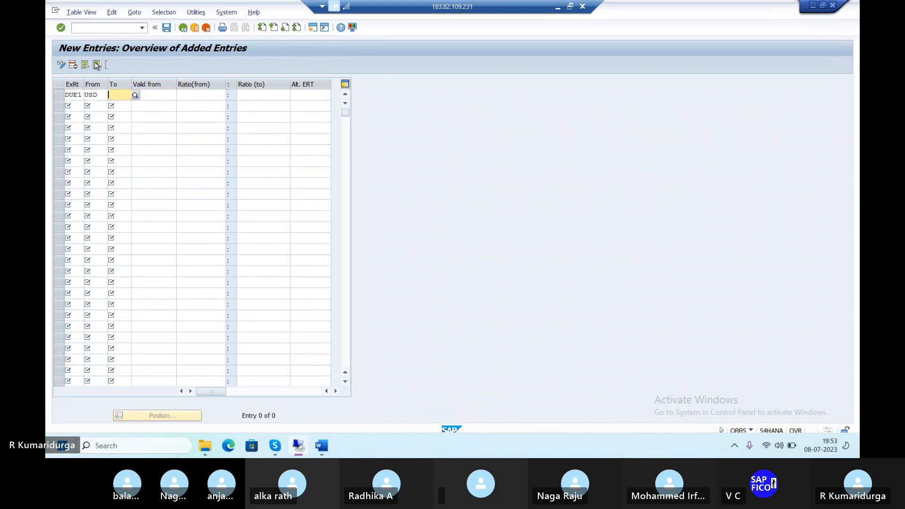
{"action": "type", "text": "INR"}
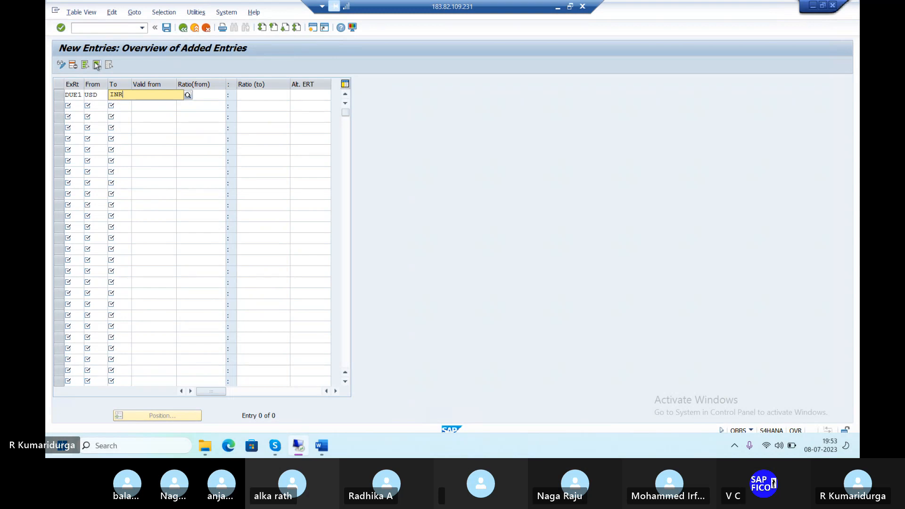
Set the DUE1 translation ratio's valid-from date to 01.07.2023 and its ratio to 1:1
{"action": "key", "text": "Tab"}
{"action": "type", "text": "01."}
{"action": "type", "text": ".2023"}
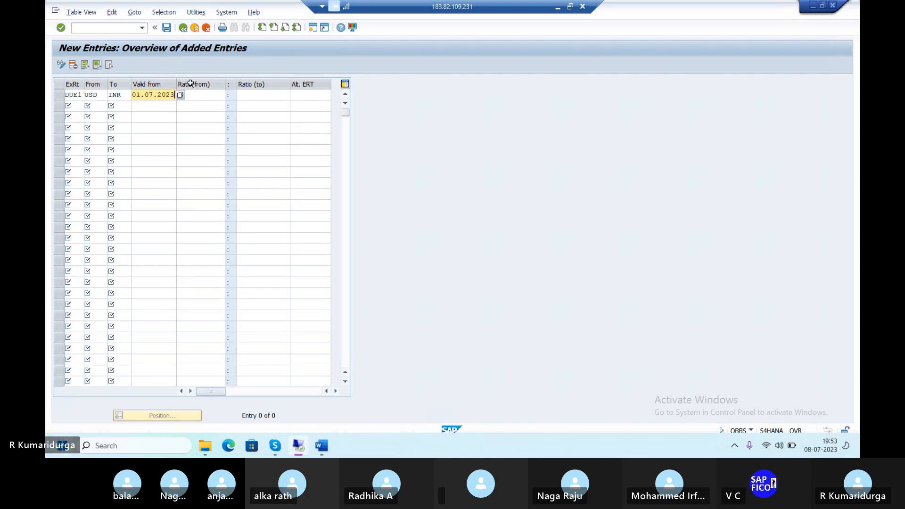
{"action": "key", "text": "Tab"}
{"action": "type", "text": "1"}
{"action": "key", "text": "Tab"}
{"action": "type", "text": "1"}
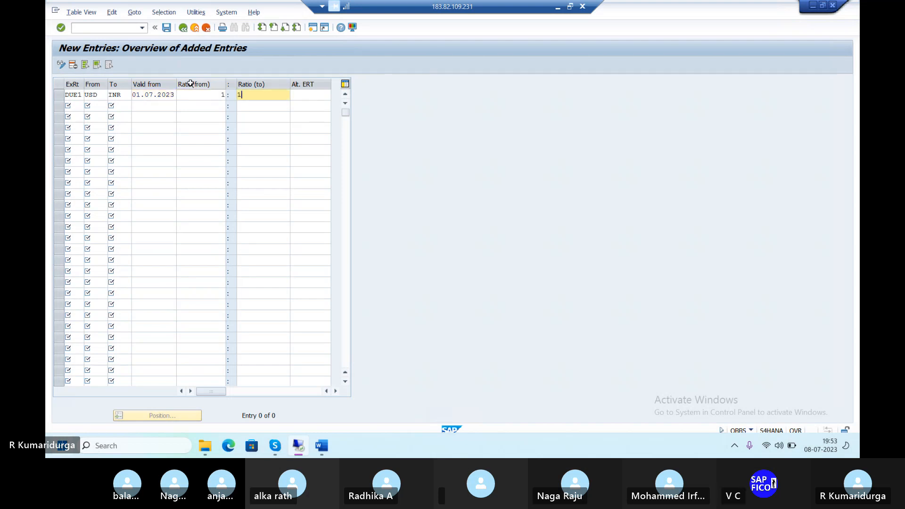
Enter exchange rate type DUE2 from USD to INR in the second translation ratio row
{"action": "left_click", "coordinate": [79, 104]}
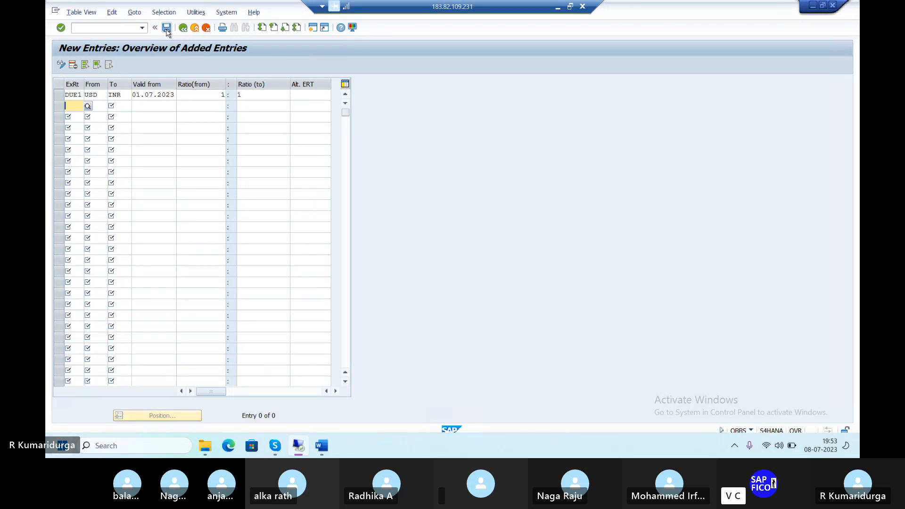
{"action": "type", "text": "DU"}
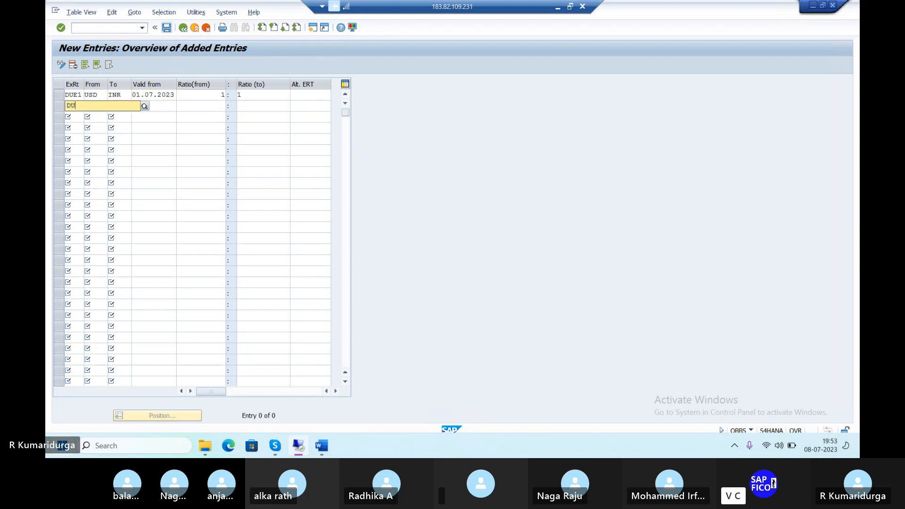
{"action": "type", "text": "E2"}
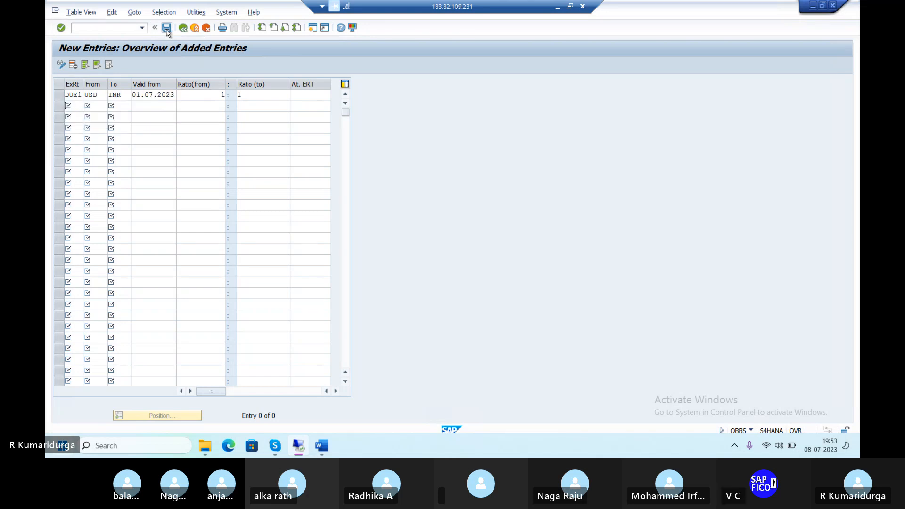
{"action": "key", "text": "Tab"}
{"action": "type", "text": "USD"}
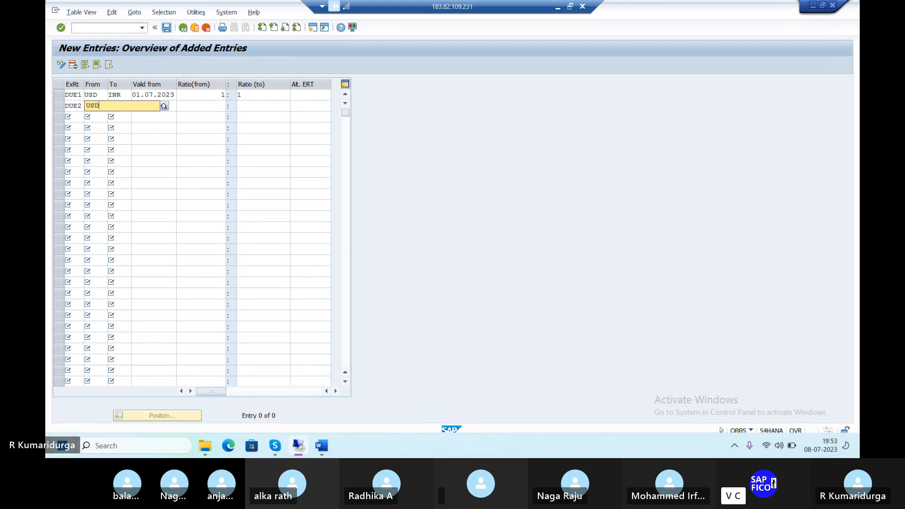
{"action": "key", "text": "Tab"}
{"action": "type", "text": "I"}
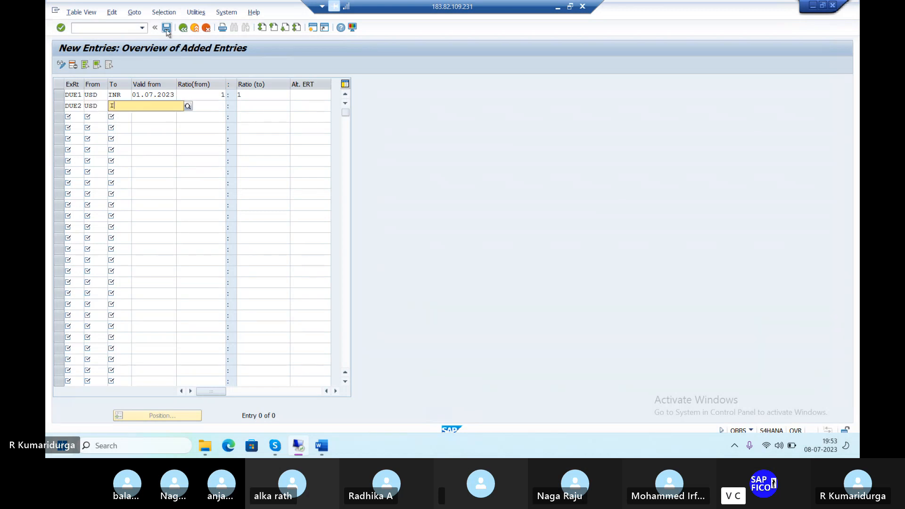
{"action": "type", "text": "NR"}
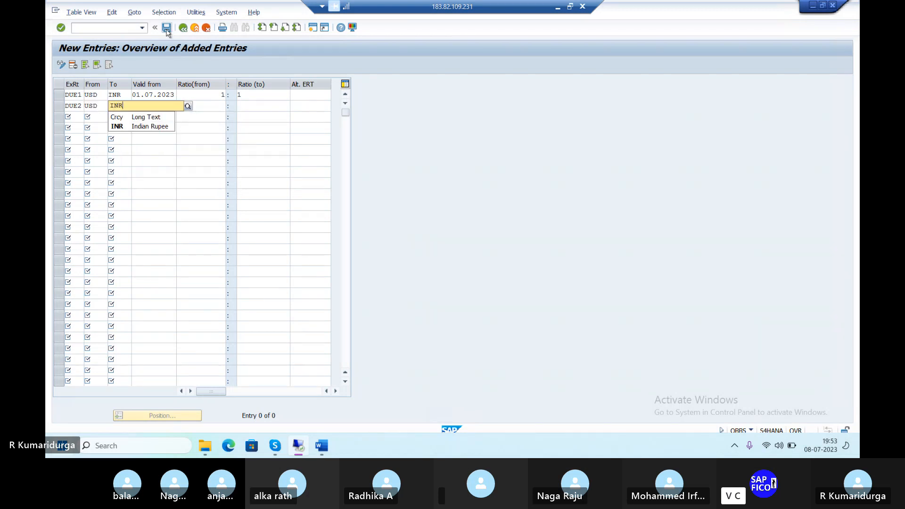
Set the DUE2 translation ratio's valid-from date to 01.07.2023 and its ratio to 1:1
{"action": "key", "text": "Tab"}
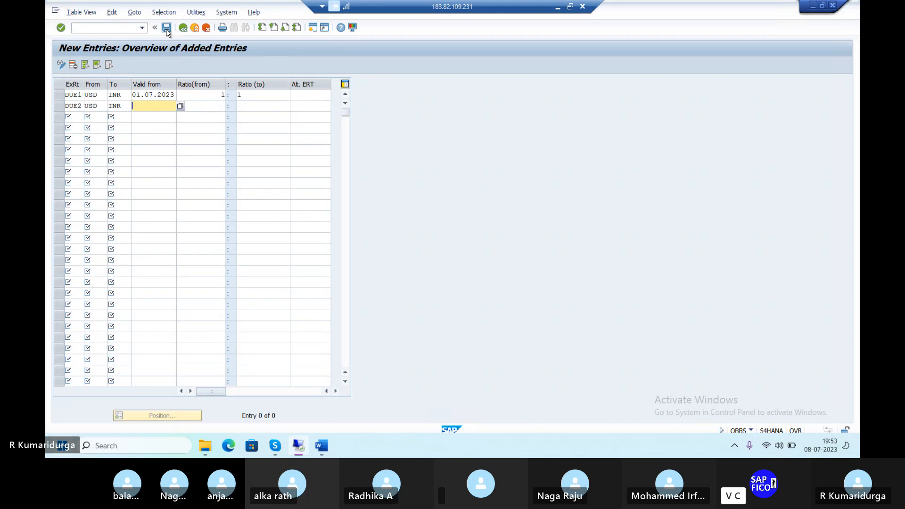
{"action": "type", "text": "01.07.2023"}
{"action": "key", "text": "Tab"}
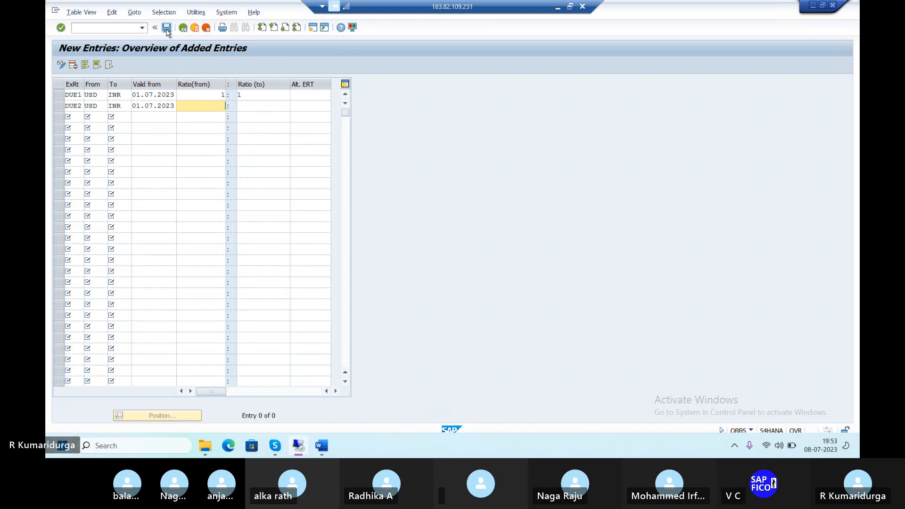
{"action": "type", "text": "1"}
{"action": "key", "text": "Tab"}
{"action": "type", "text": "1"}
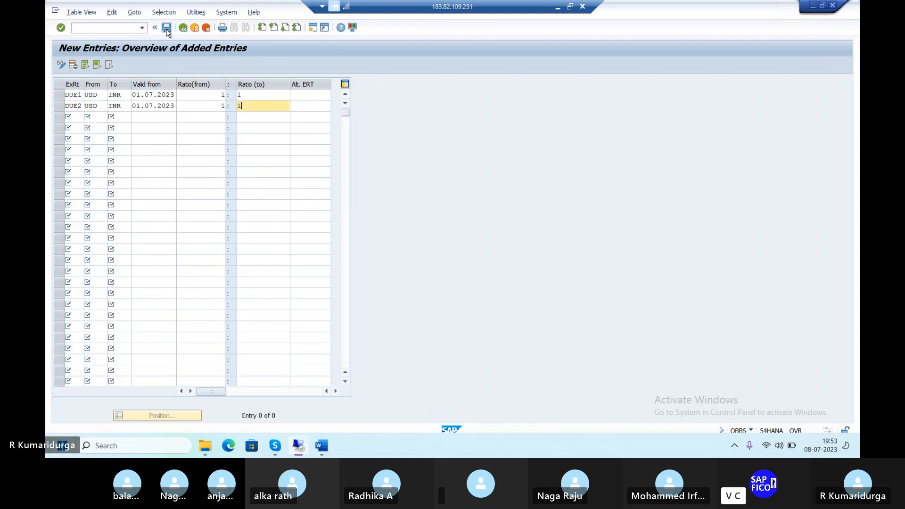
Enter exchange rate type DUE3 from USD to INR in the third translation ratio row
{"action": "left_click", "coordinate": [79, 117]}
{"action": "type", "text": "DUE"}
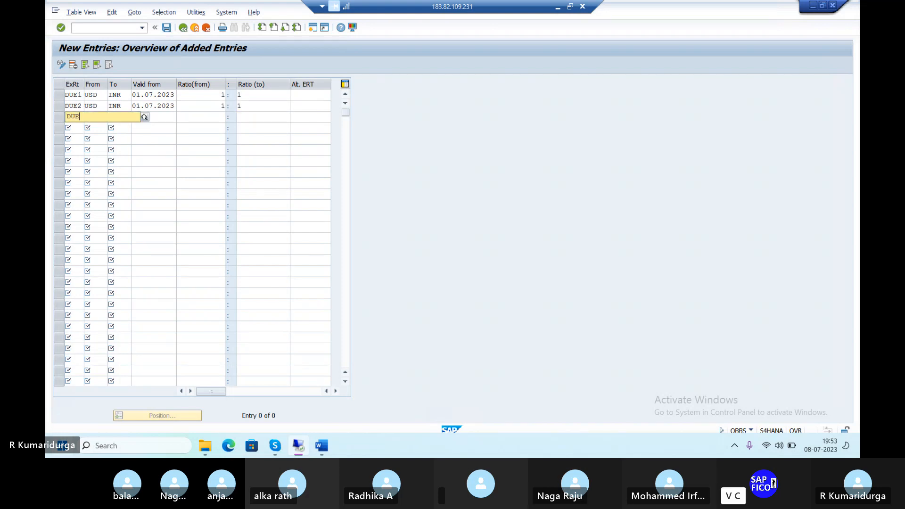
{"action": "type", "text": "3"}
{"action": "key", "text": "Tab"}
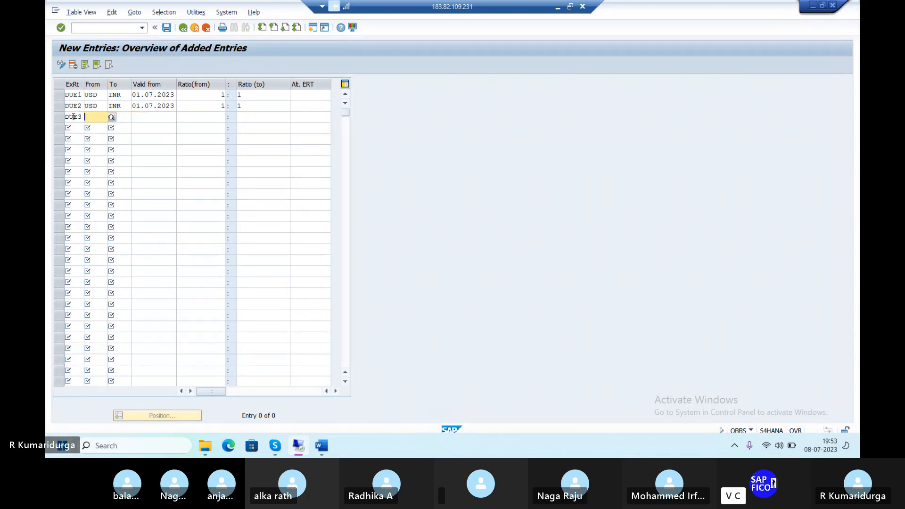
{"action": "type", "text": "USD"}
{"action": "key", "text": "Tab"}
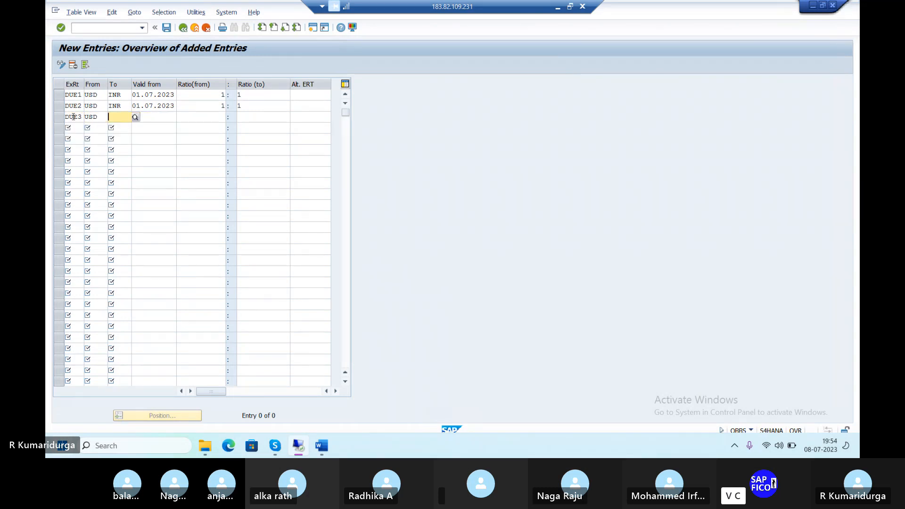
{"action": "type", "text": "INR"}
Set the DUE3 translation ratio's valid-from date to 01.07.2023 and its ratio to 1:1
{"action": "key", "text": "Tab"}
{"action": "type", "text": "01"}
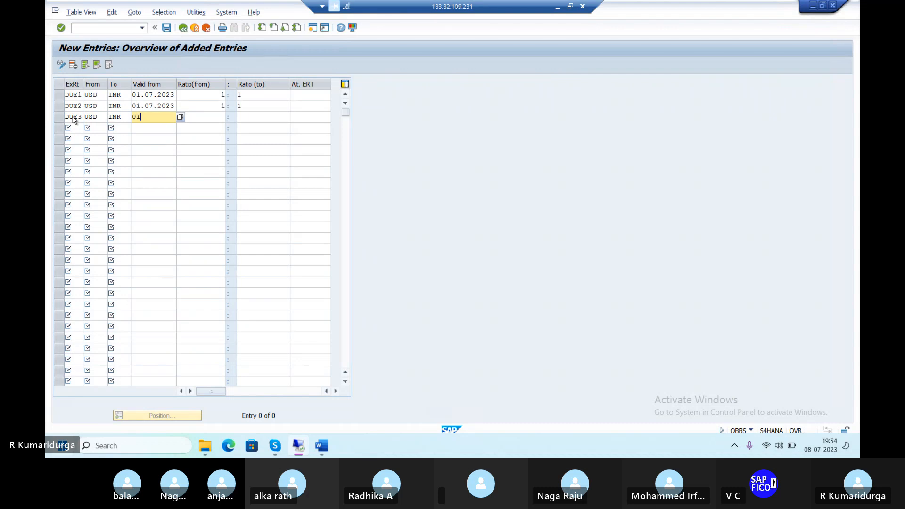
{"action": "type", "text": ".07.2023"}
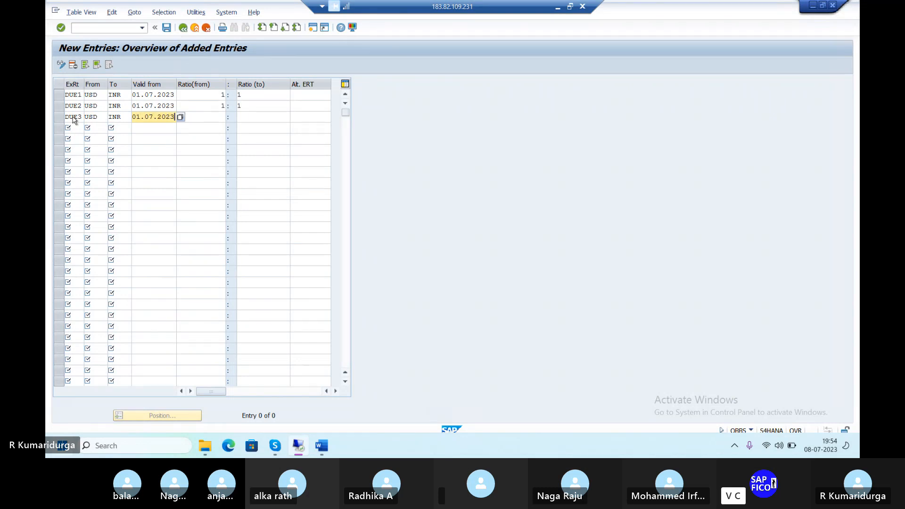
{"action": "key", "text": "Tab"}
{"action": "type", "text": "1"}
{"action": "key", "text": "Tab"}
{"action": "type", "text": "1"}
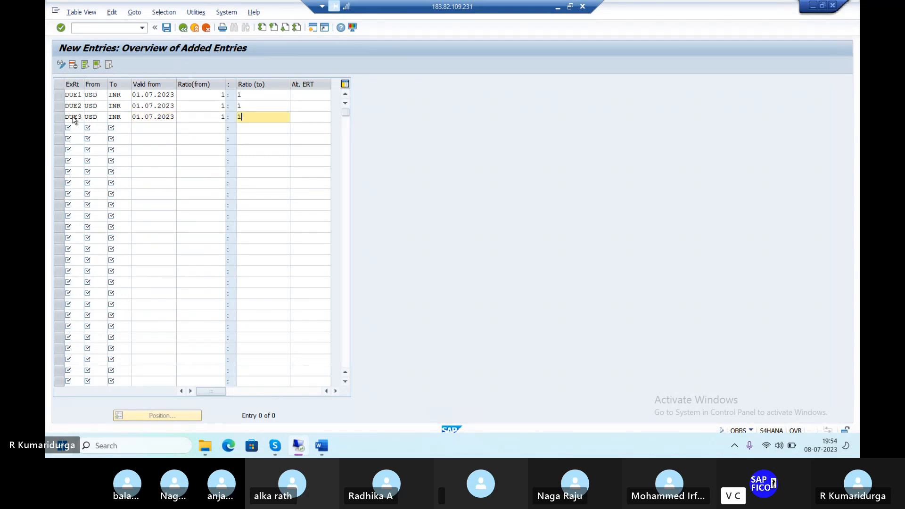
Validate and save the translation ratio entries for DUE1, DUE2 and DUE3
{"action": "key", "text": "Return"}
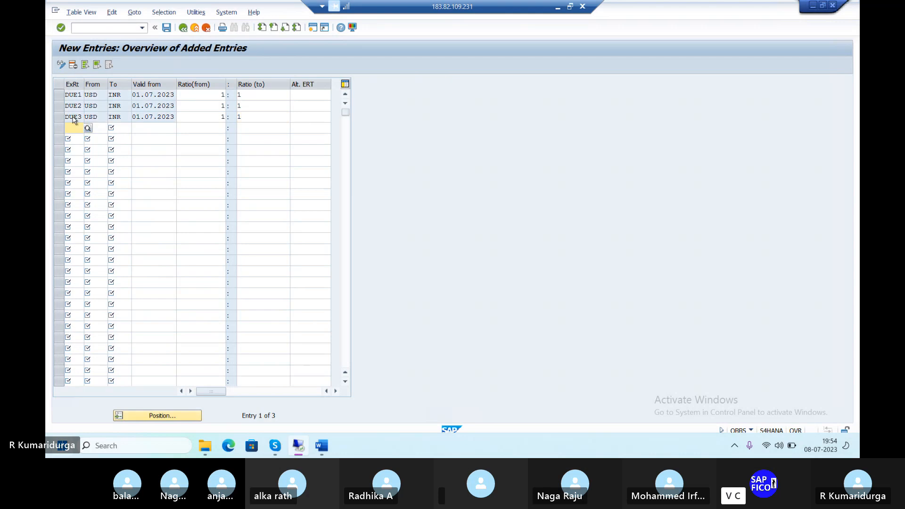
{"action": "left_click", "coordinate": [167, 28]}
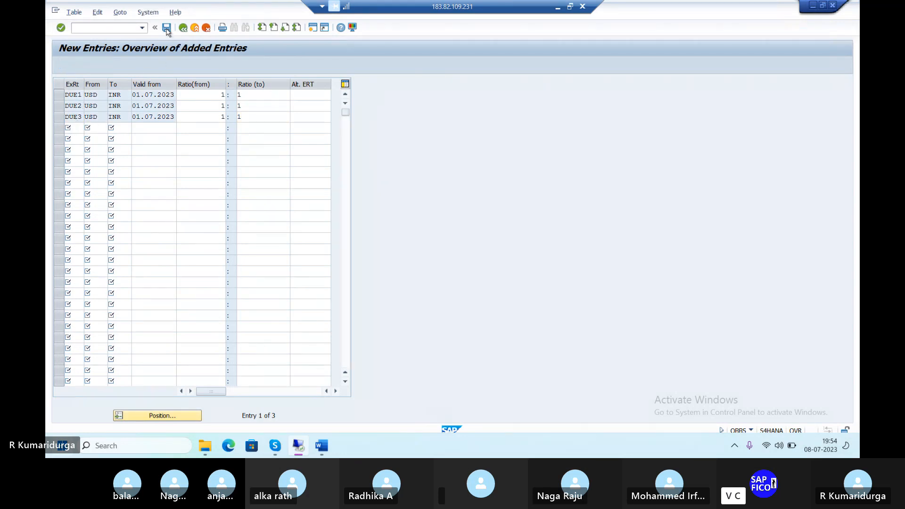
{"action": "key", "text": "Return"}
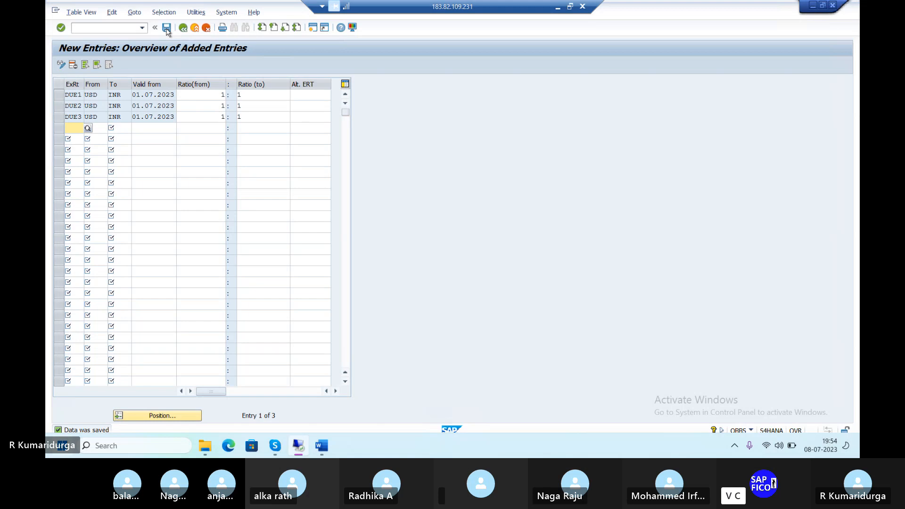
Start transaction OB08 for currency exchange rates and open the table for new entries
{"action": "left_click", "coordinate": [89, 28]}
{"action": "type", "text": "/nob08"}
{"action": "key", "text": "Return"}
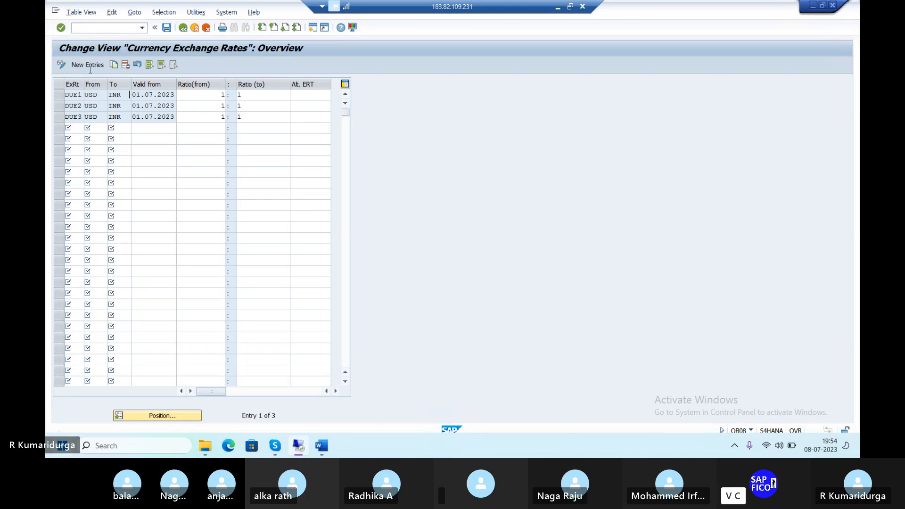
{"action": "left_click", "coordinate": [92, 65]}
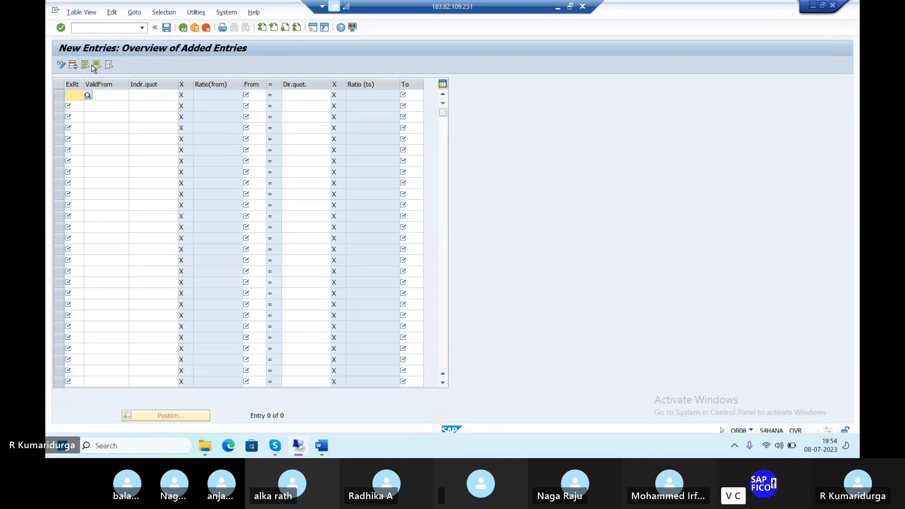
Enter exchange rate type DUE1 with the valid-from date 01.07.2023 in the first exchange rate row
{"action": "type", "text": "DUE"}
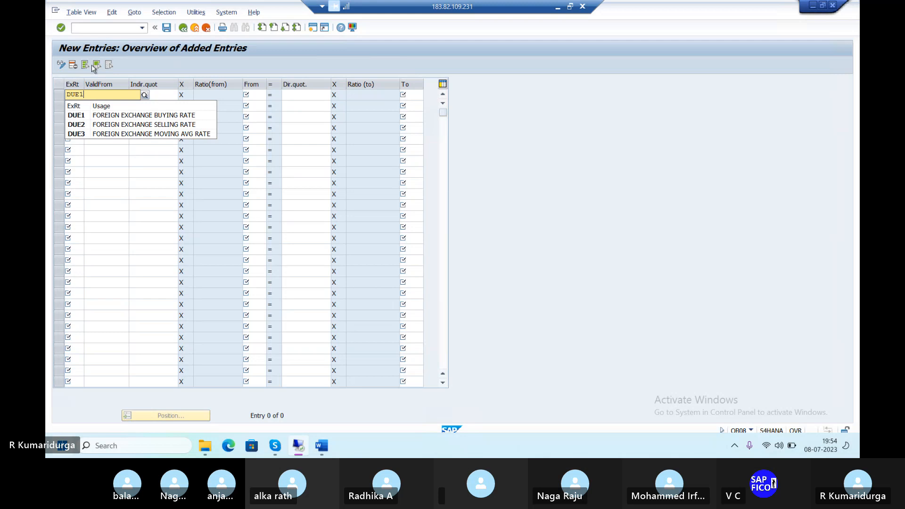
{"action": "type", "text": "1"}
{"action": "key", "text": "Tab"}
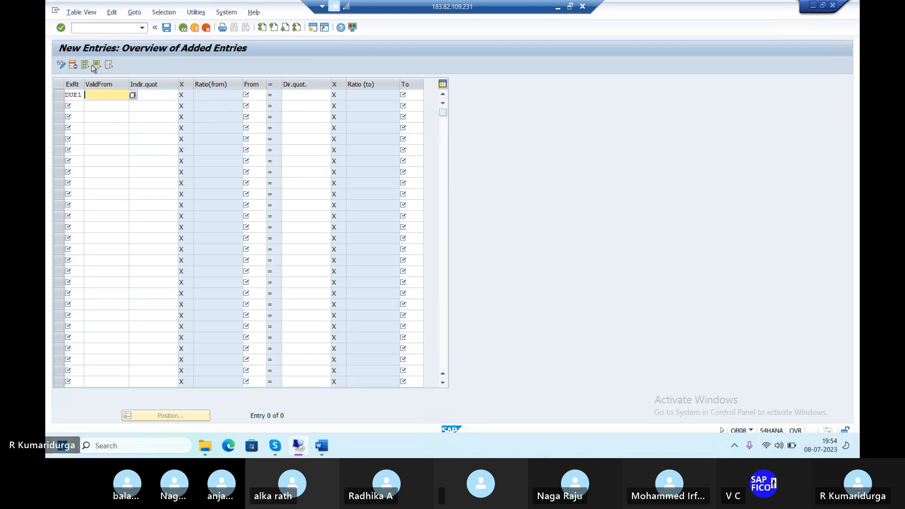
{"action": "type", "text": "01.07."}
{"action": "type", "text": "22"}
{"action": "type", "text": "23"}
{"action": "key", "text": "Tab"}
{"action": "key", "text": "Tab"}
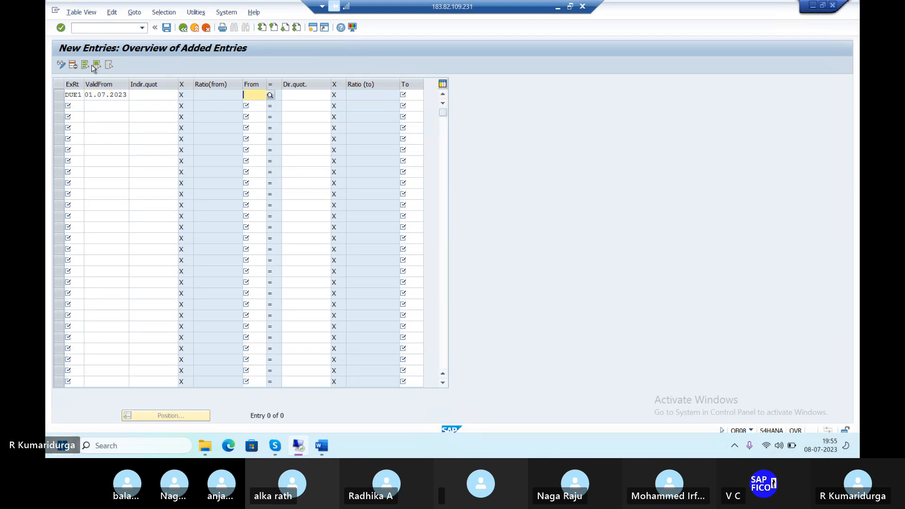
{"action": "key", "text": "Tab"}
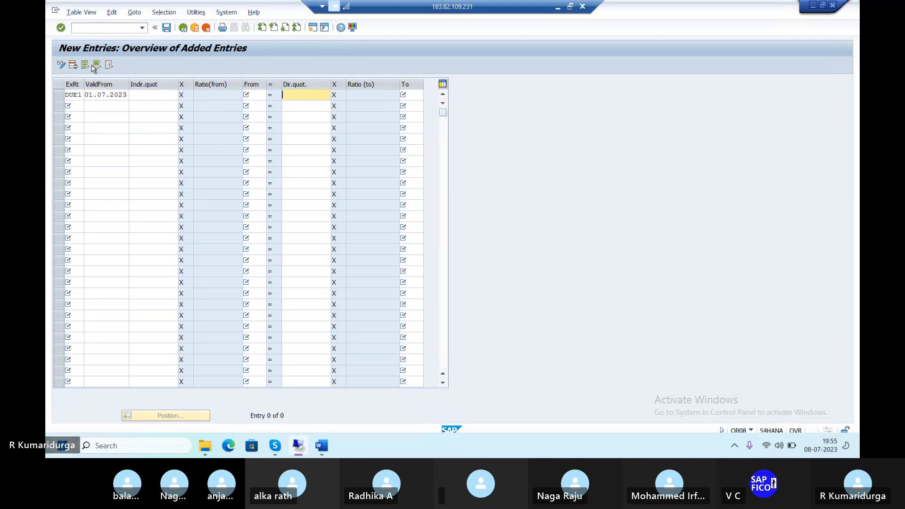
Set the DUE1 exchange rate from USD to INR with a direct quotation of 86
{"action": "left_click", "coordinate": [250, 95]}
{"action": "type", "text": "USD"}
{"action": "key", "text": "Tab"}
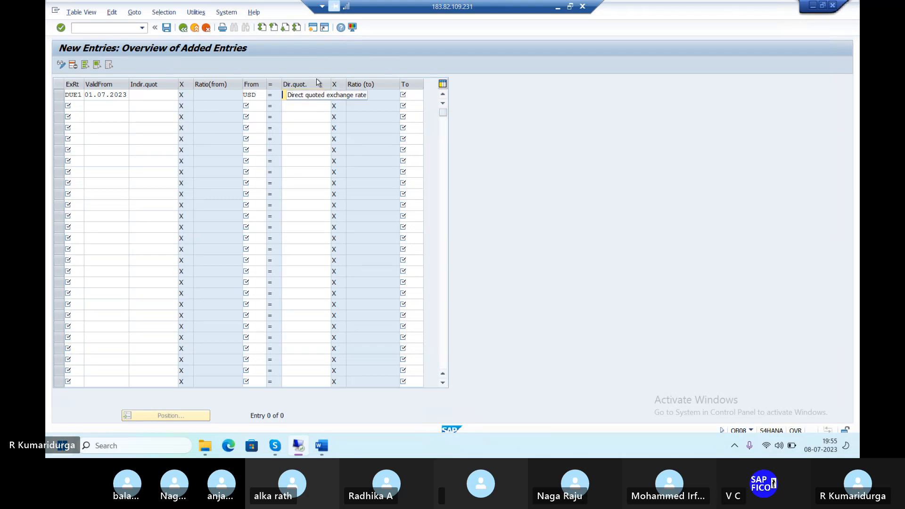
{"action": "type", "text": "86"}
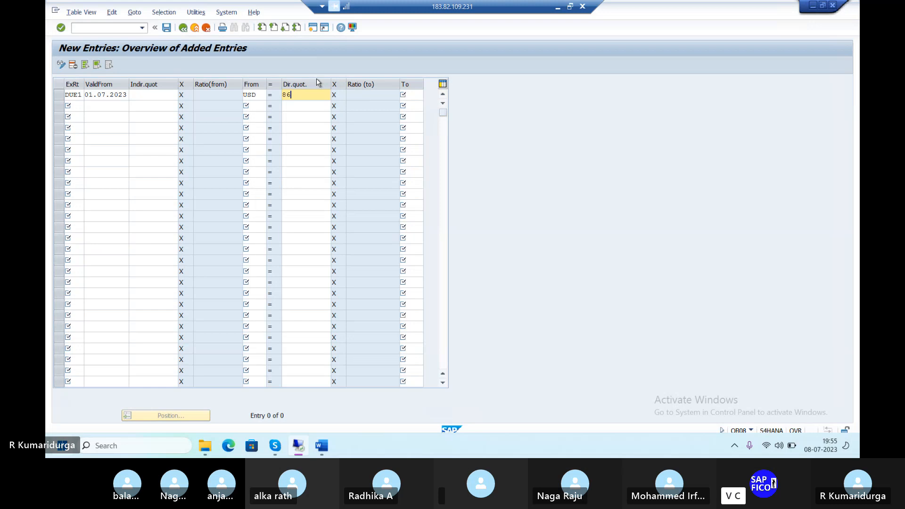
{"action": "key", "text": "Tab"}
{"action": "type", "text": "INR"}
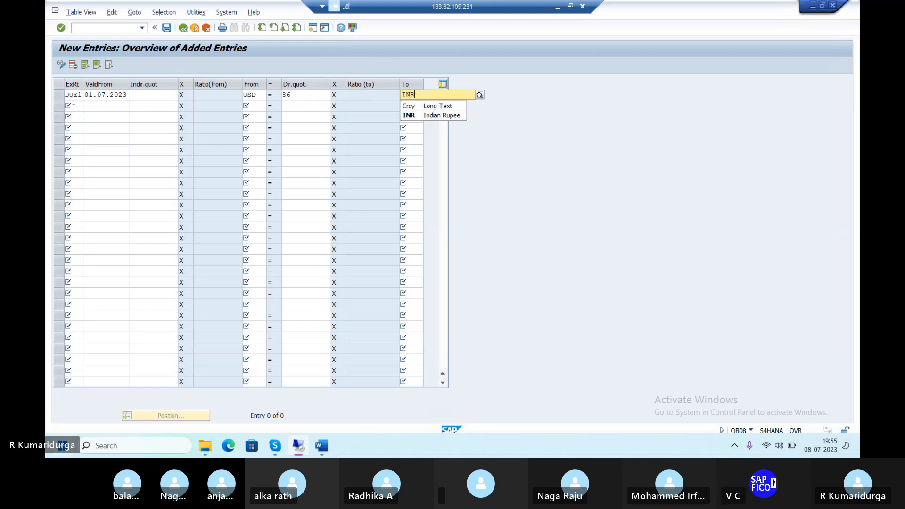
Enter exchange rate type DUE2 with the valid-from date 01.07.2023 in the second exchange rate row
{"action": "key", "text": "Tab"}
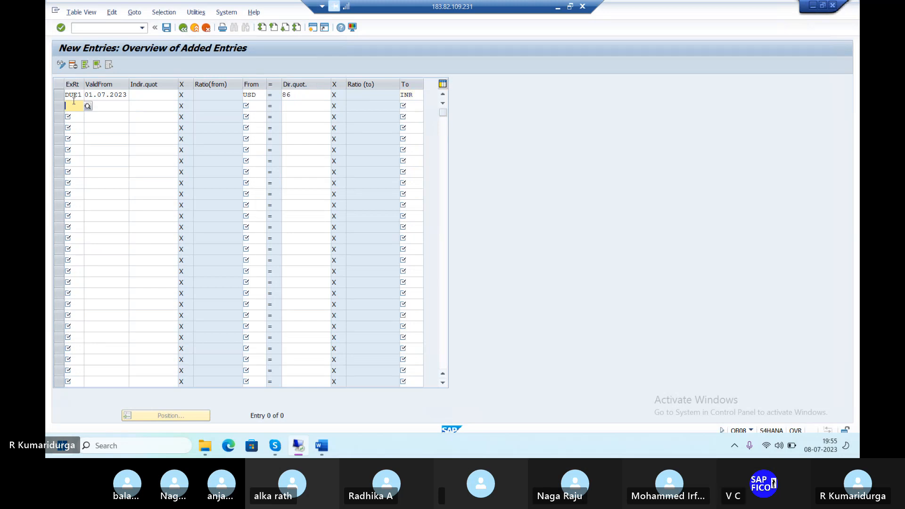
{"action": "type", "text": "DUE"}
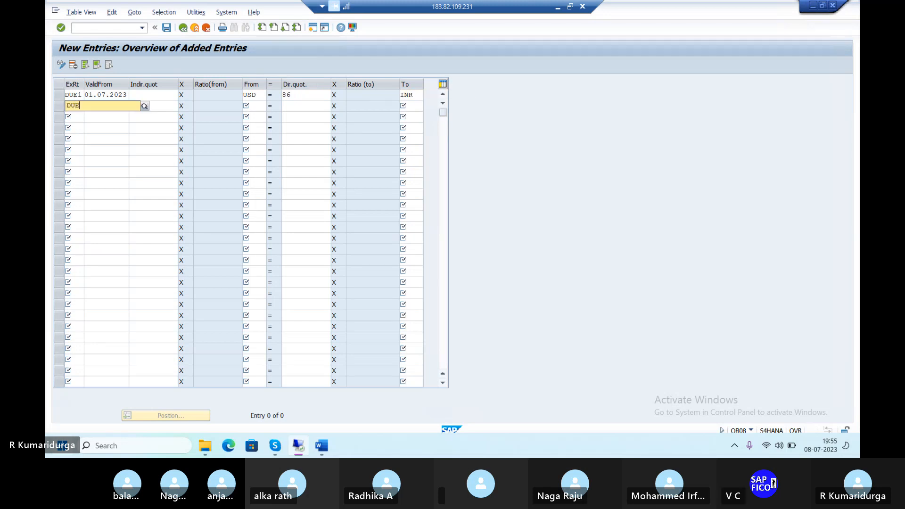
{"action": "type", "text": "2"}
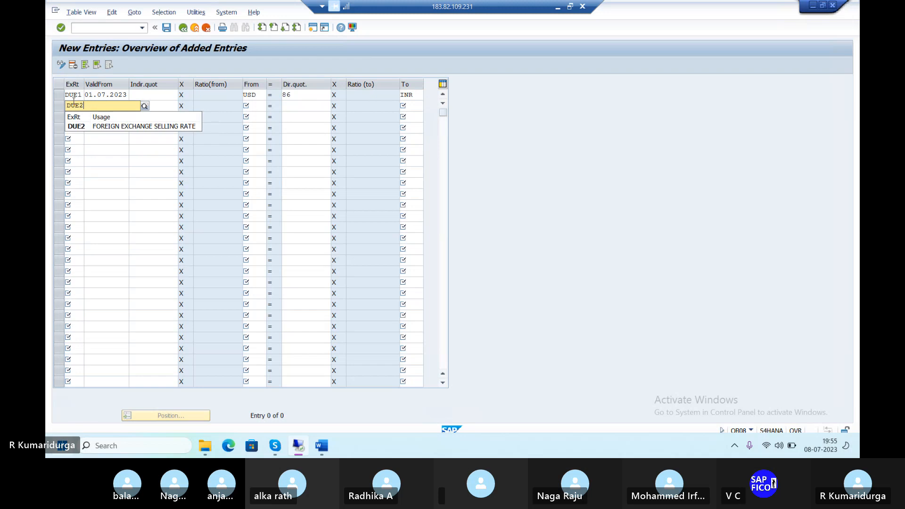
{"action": "key", "text": "Tab"}
{"action": "type", "text": "01."}
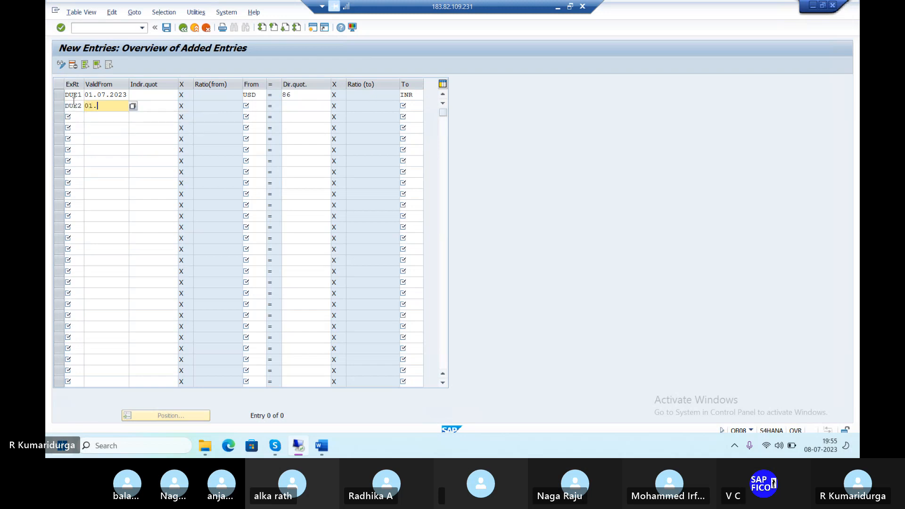
{"action": "type", "text": "07.2023"}
{"action": "key", "text": "Tab"}
{"action": "key", "text": "Tab"}
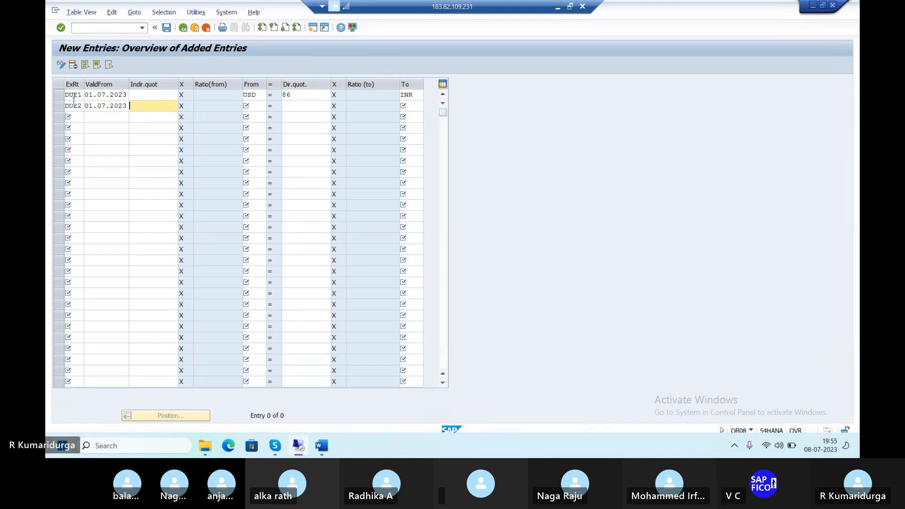
Set the DUE2 exchange rate from USD to INR with a direct quotation of 88
{"action": "type", "text": "USD"}
{"action": "key", "text": "Tab"}
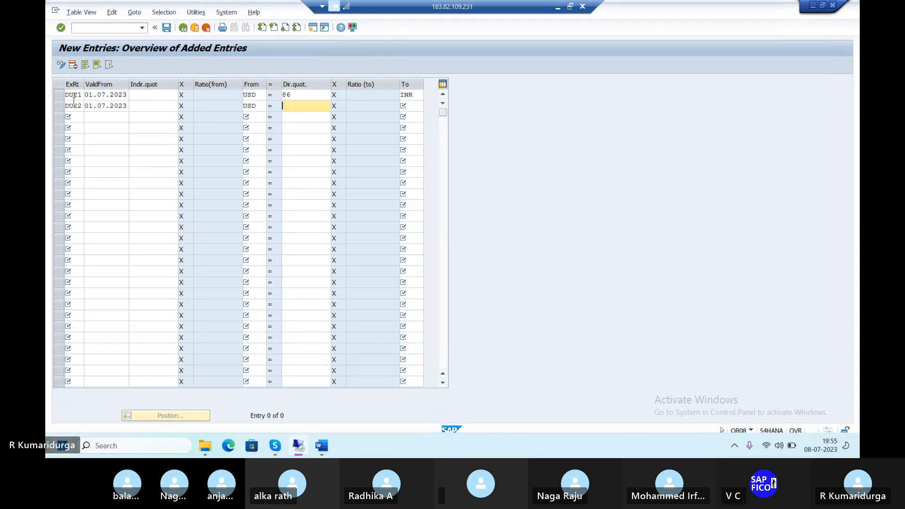
{"action": "type", "text": "88"}
{"action": "key", "text": "Tab"}
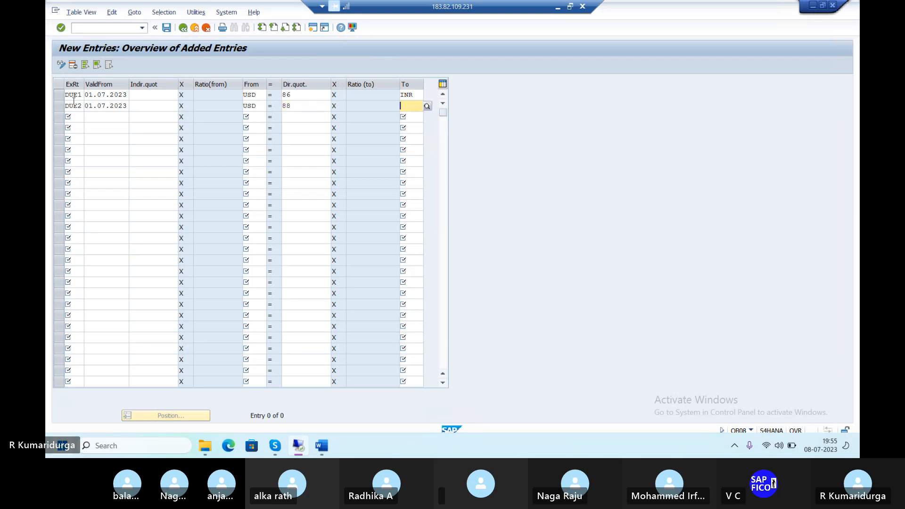
{"action": "type", "text": "INR"}
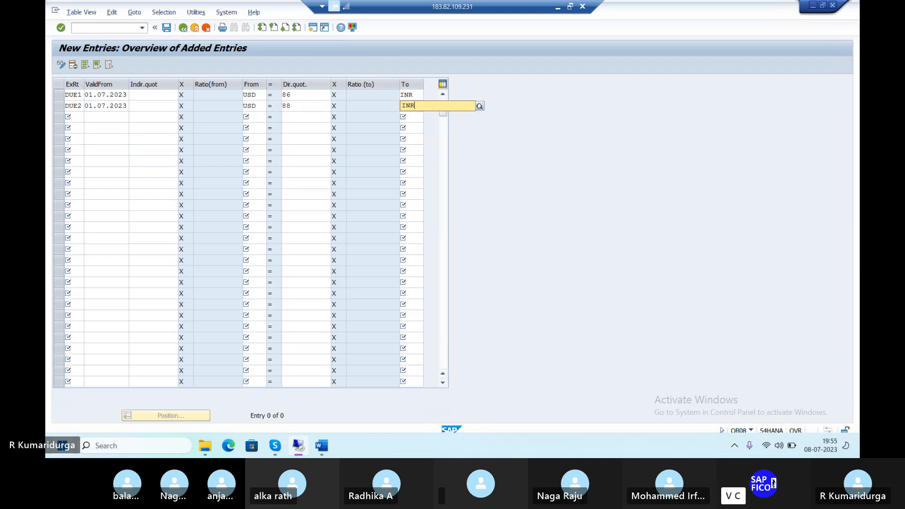
Enter exchange rate type DUE3 with the valid-from date 01.07.2023 in the third exchange rate row
{"action": "left_click", "coordinate": [76, 115]}
{"action": "type", "text": "DUE"}
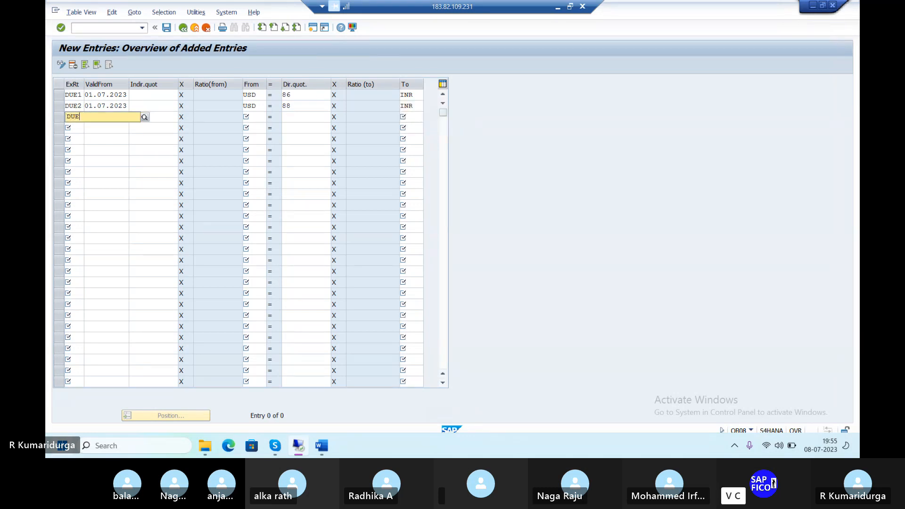
{"action": "type", "text": "3"}
{"action": "key", "text": "Tab"}
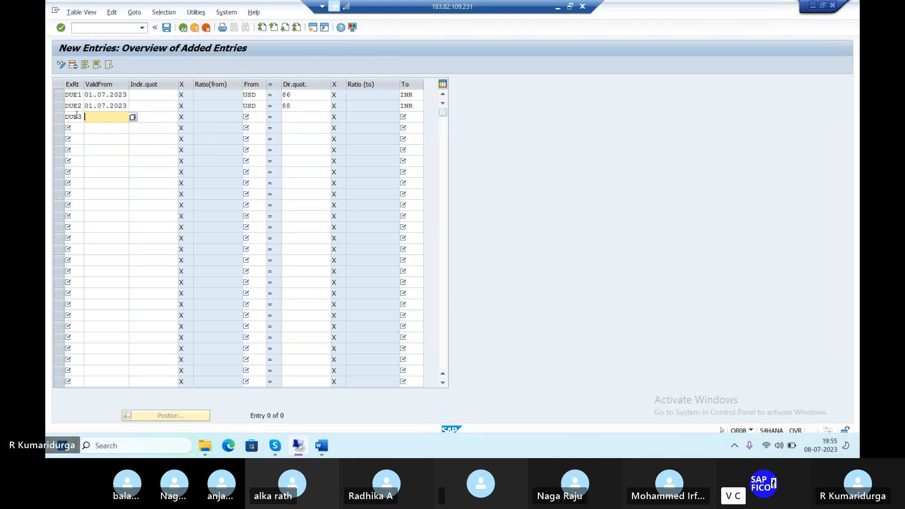
{"action": "type", "text": "01.07."}
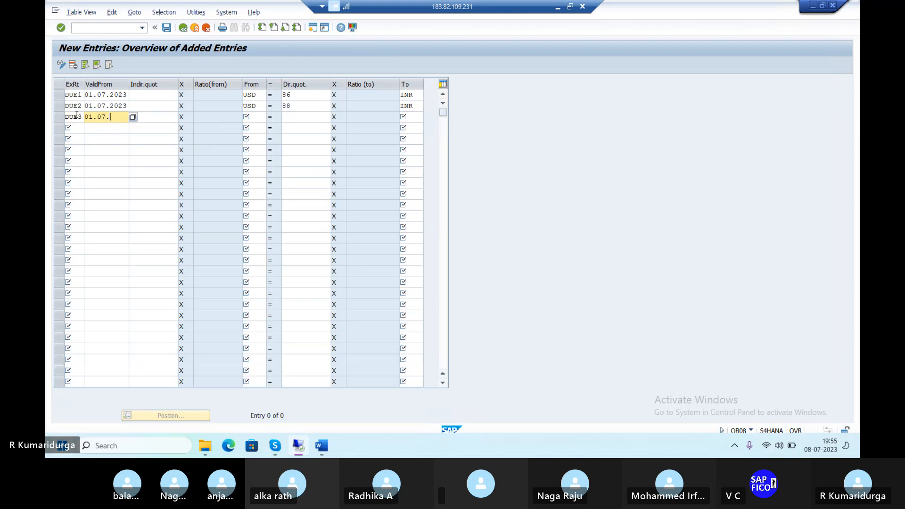
{"action": "type", "text": "2023"}
{"action": "key", "text": "Tab"}
{"action": "key", "text": "Tab"}
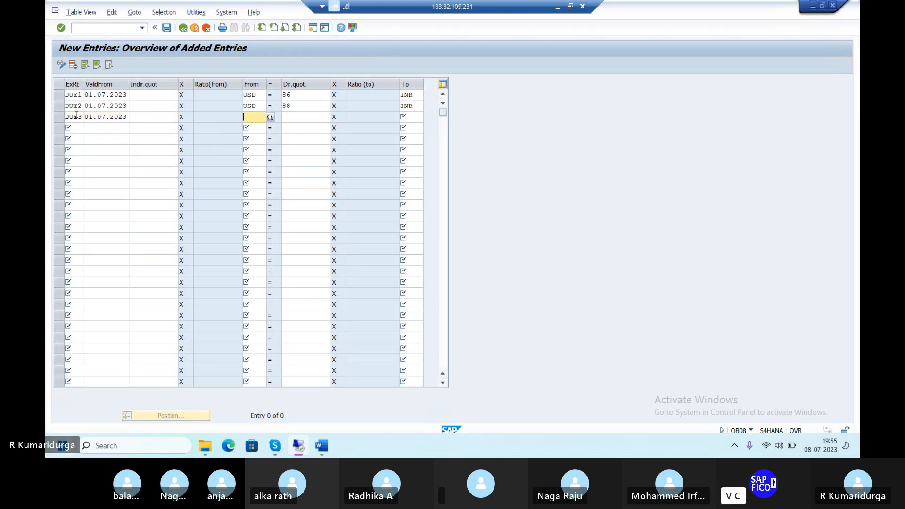
Set the DUE3 exchange rate from USD to INR with a direct quotation of 87 and save the exchange rate entries
{"action": "type", "text": "USD"}
{"action": "key", "text": "Tab"}
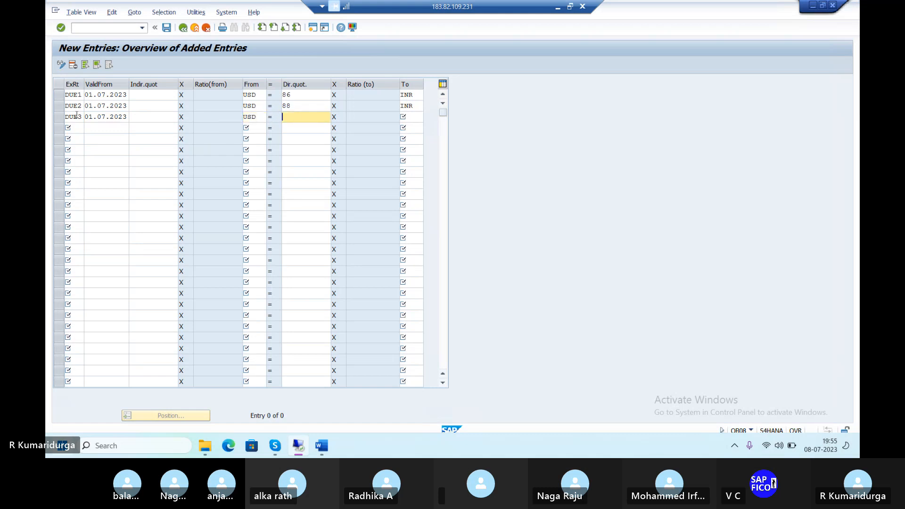
{"action": "type", "text": "87"}
{"action": "key", "text": "Tab"}
{"action": "type", "text": "INR"}
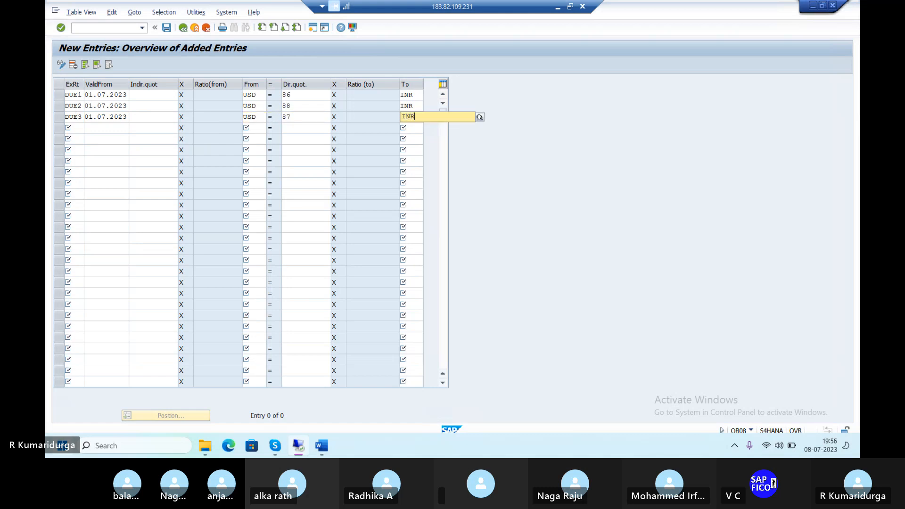
{"action": "key", "text": "Return"}
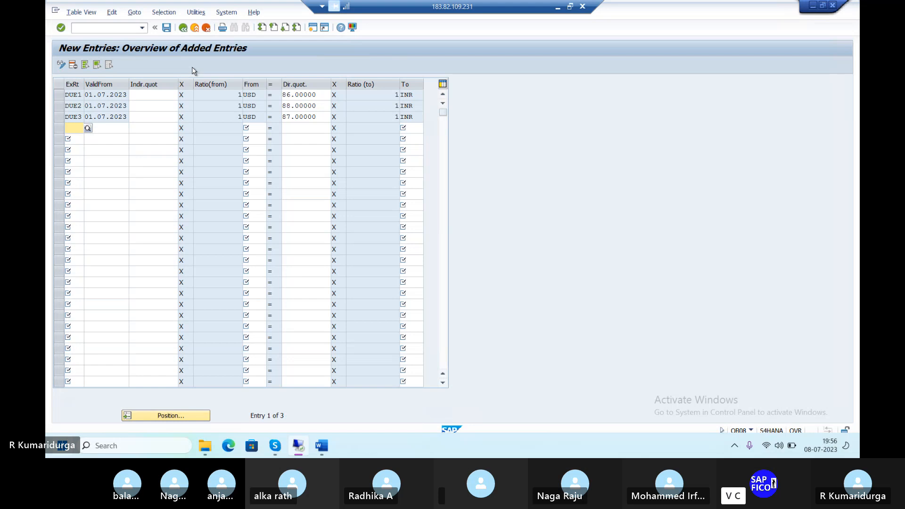
{"action": "left_click", "coordinate": [167, 28]}
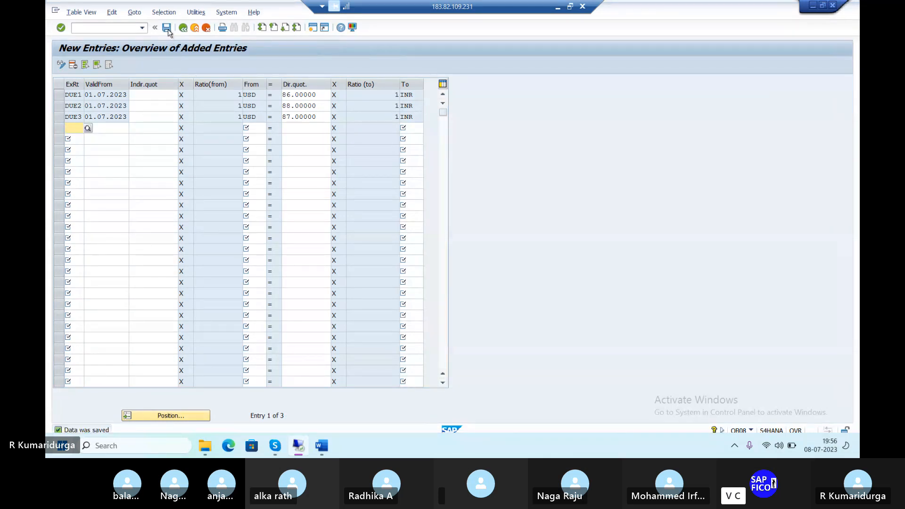
Check the list of foreign currency revaluation configuration steps in the Word document and return to SAP
{"action": "mouse_move", "coordinate": [325, 450]}
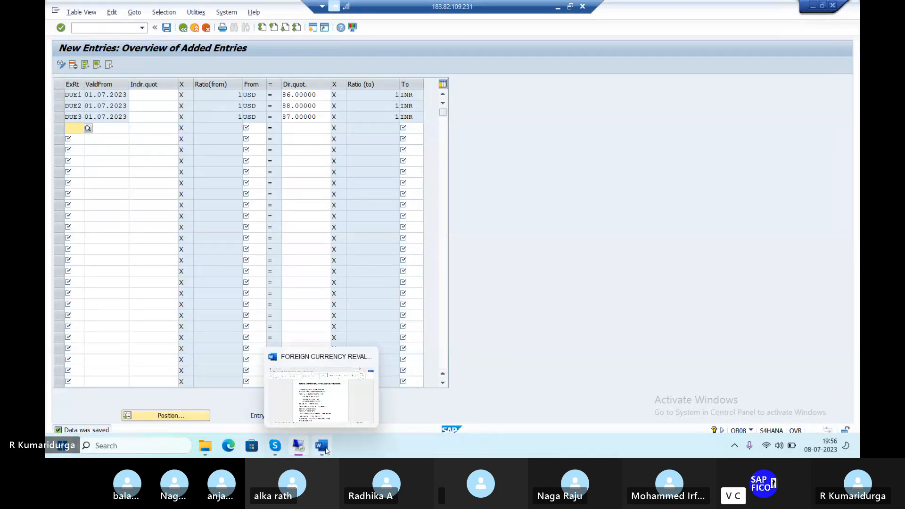
{"action": "left_click", "coordinate": [330, 425]}
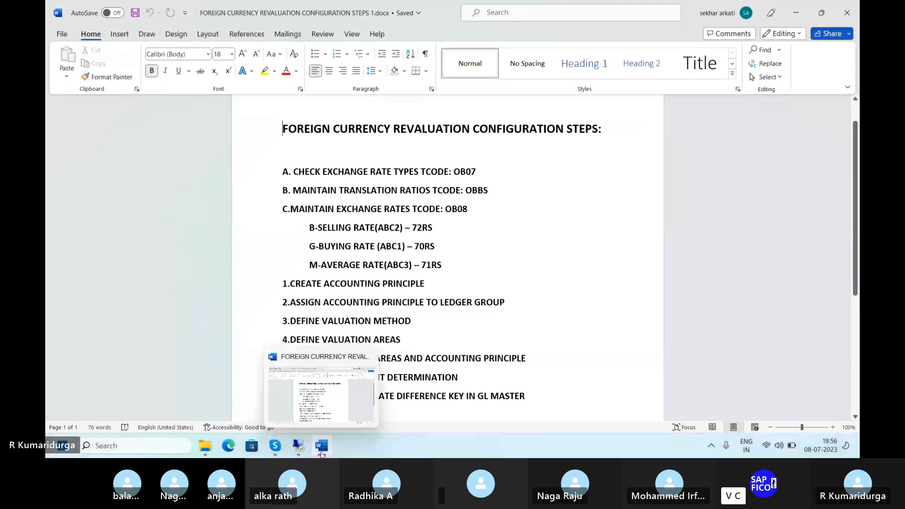
{"action": "left_click", "coordinate": [297, 452]}
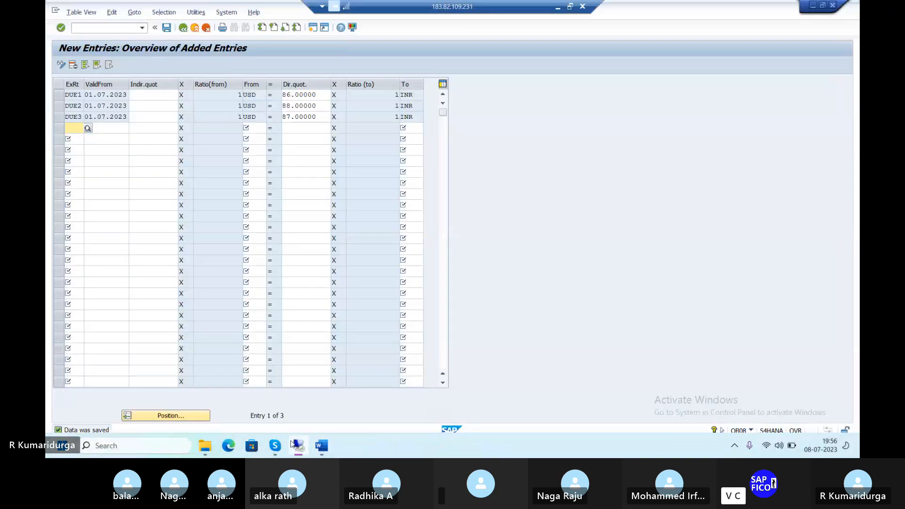
Start transaction SPRO with /NSPRO and display the SAP Reference IMG
{"action": "left_click", "coordinate": [97, 29]}
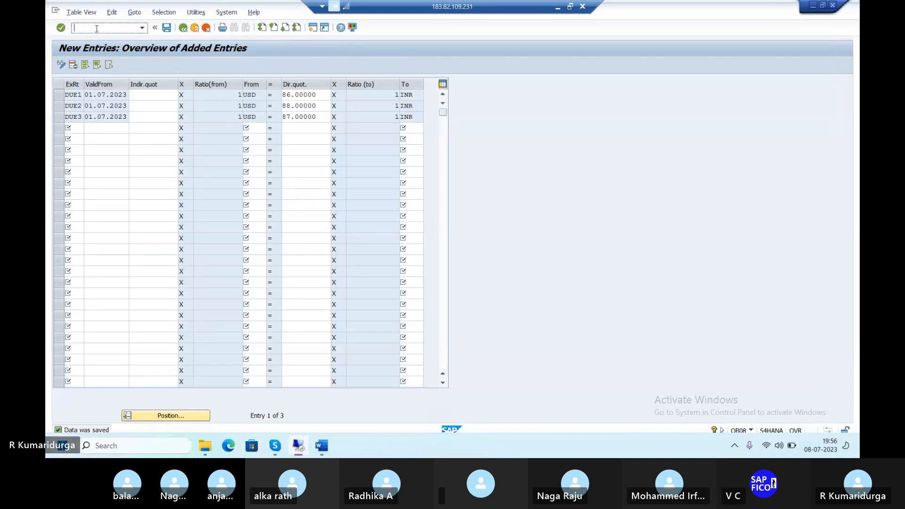
{"action": "type", "text": "/NSPRO"}
{"action": "mouse_move", "coordinate": [323, 447]}
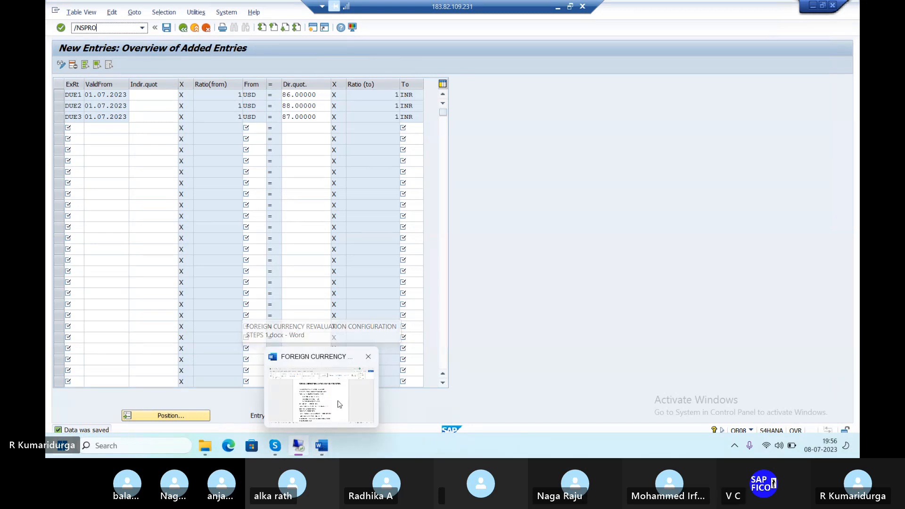
{"action": "mouse_move", "coordinate": [340, 403]}
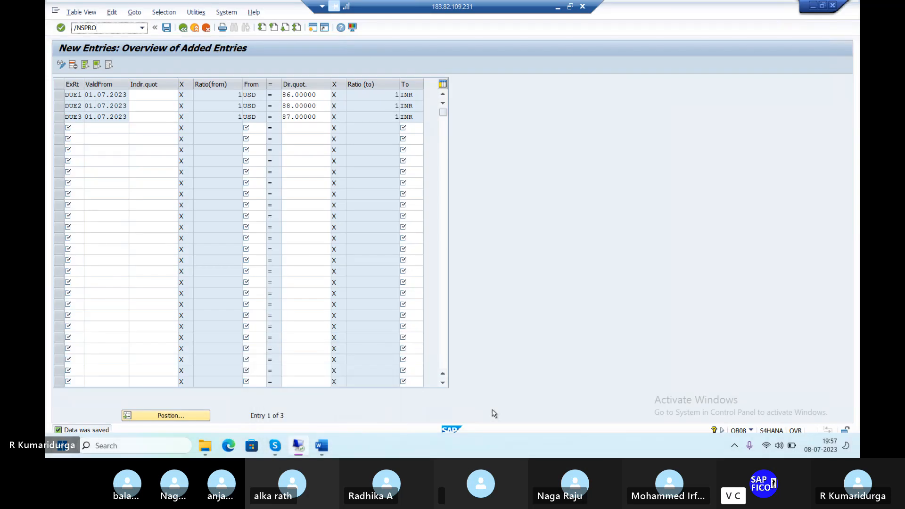
{"action": "key", "text": "Return"}
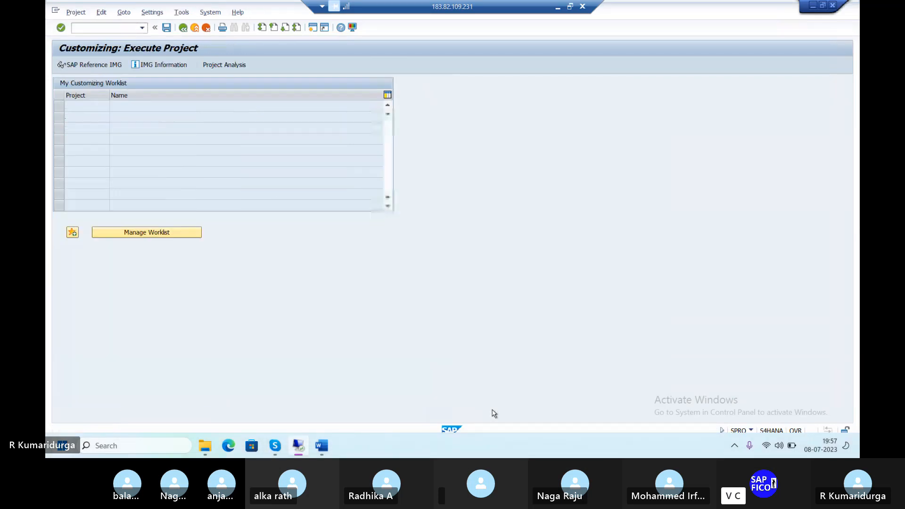
{"action": "left_click", "coordinate": [87, 65]}
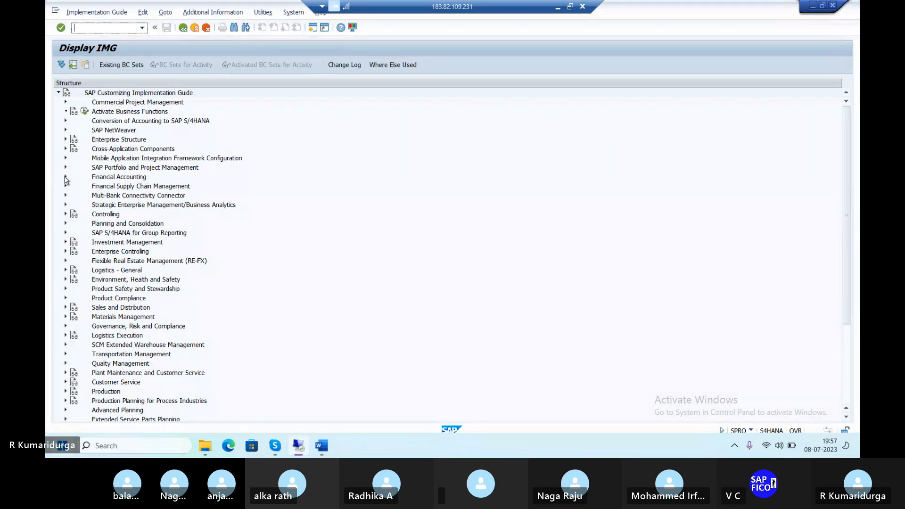
Open Define Accounting Principles in Financial Accounting, under Financial Accounting Global Settings, Ledgers, Parallel Accounting
{"action": "left_click", "coordinate": [65, 177]}
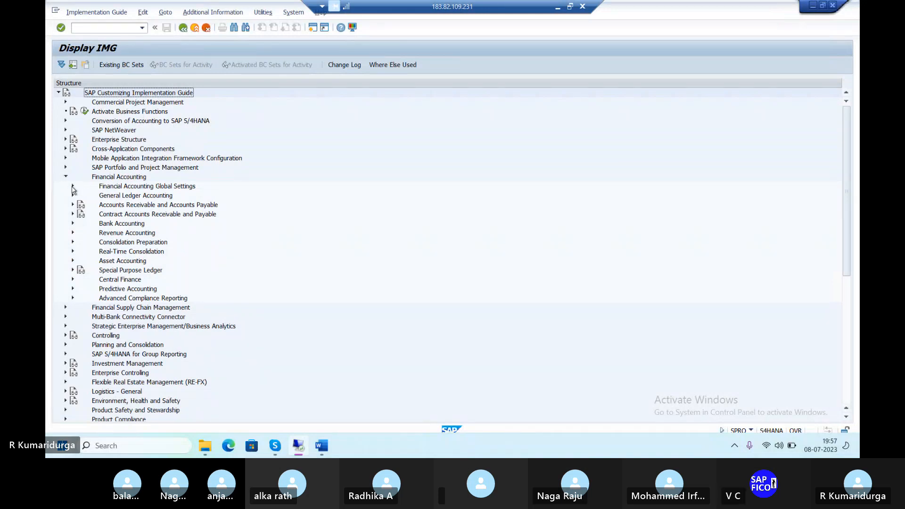
{"action": "left_click", "coordinate": [72, 187]}
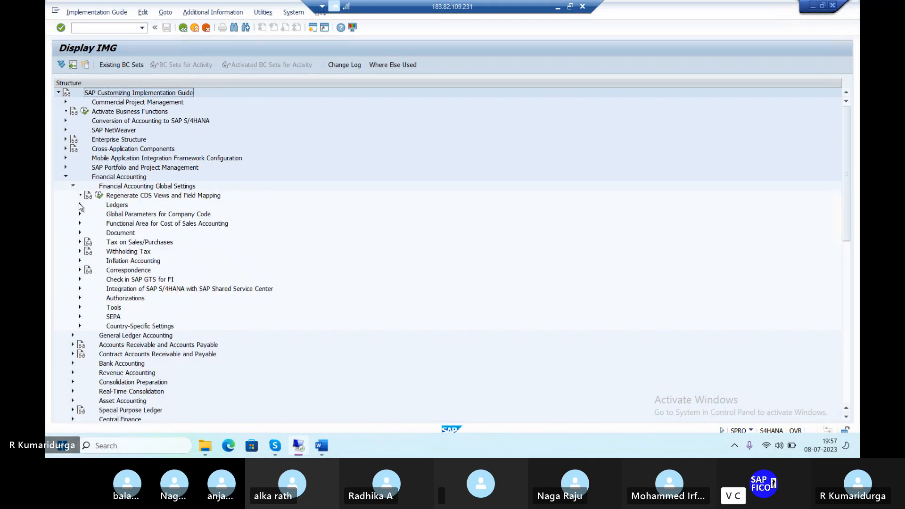
{"action": "left_click", "coordinate": [80, 206]}
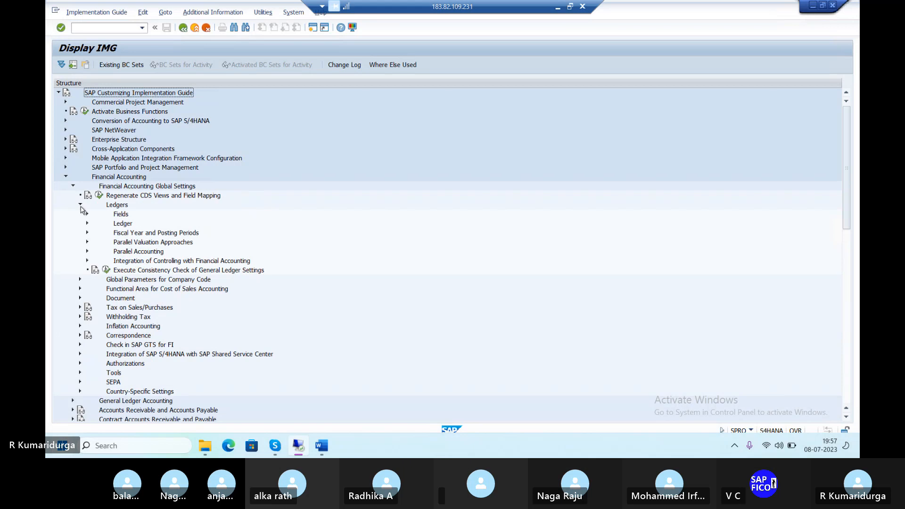
{"action": "left_click", "coordinate": [88, 252]}
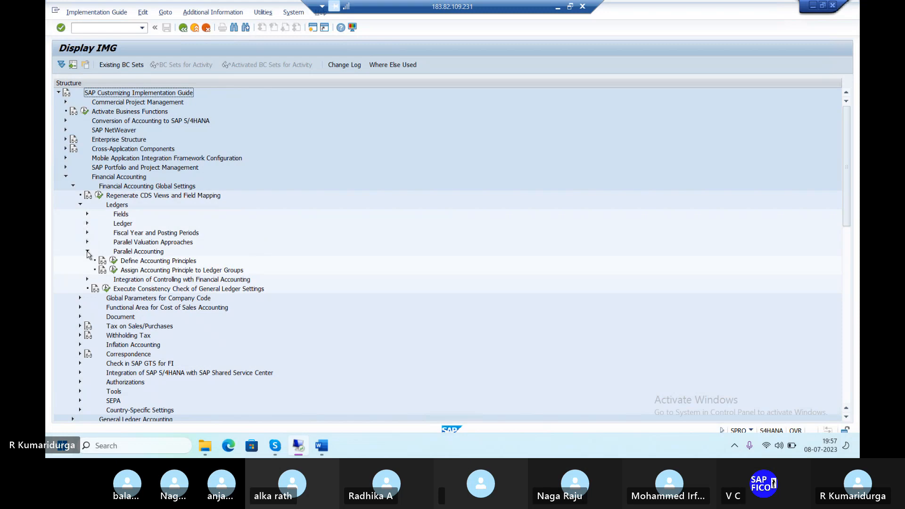
{"action": "left_click", "coordinate": [114, 263]}
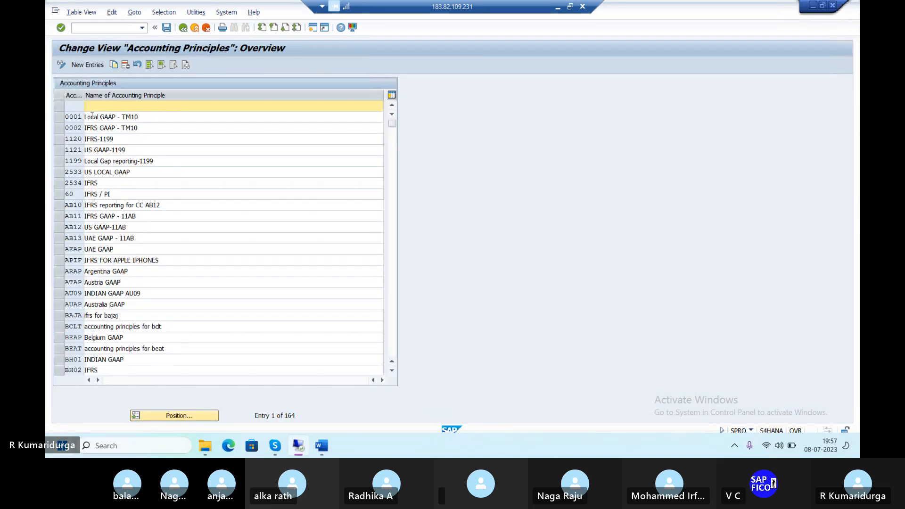
Add a new accounting principle APDU named ACCOUNTING PRINCIPLE FOR DUR1 and validate the entry
{"action": "left_click", "coordinate": [88, 65]}
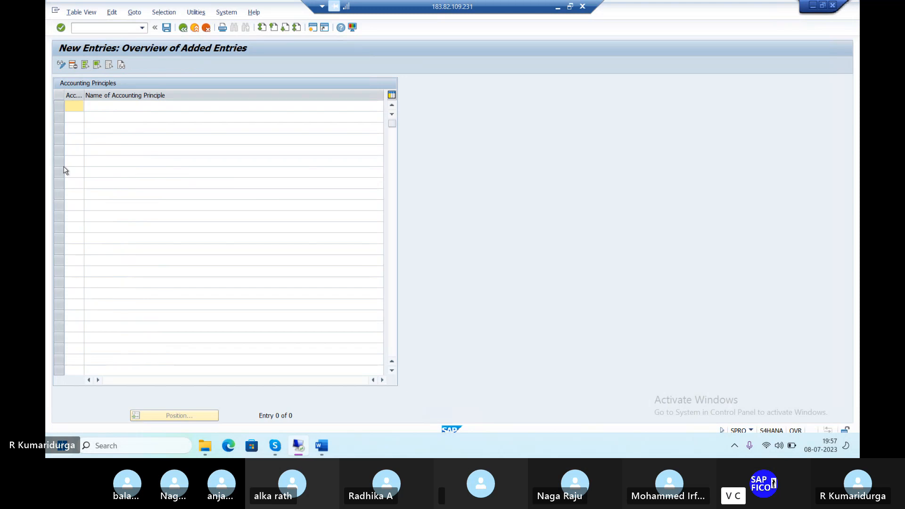
{"action": "type", "text": "A"}
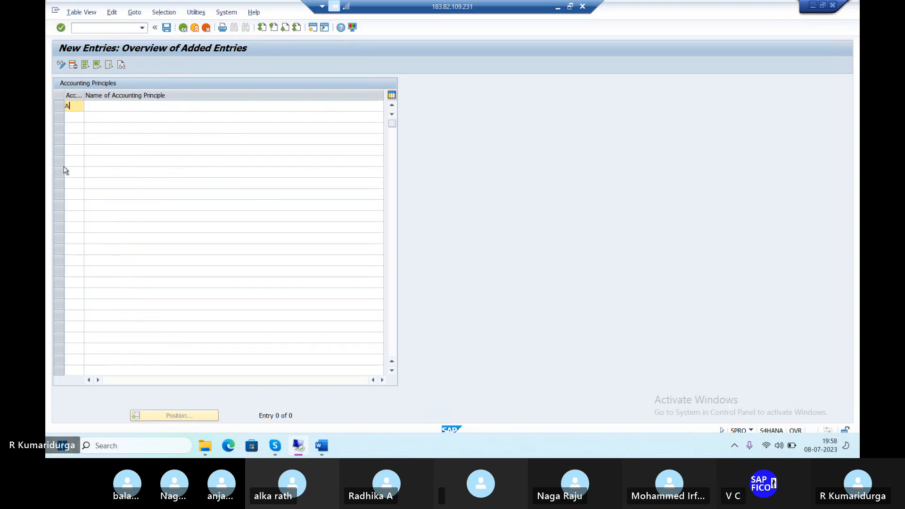
{"action": "type", "text": "PDU"}
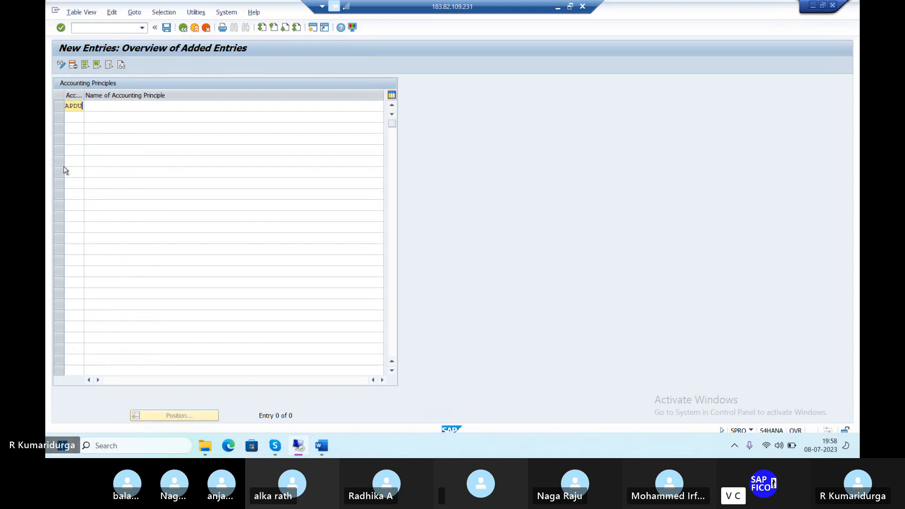
{"action": "key", "text": "Tab"}
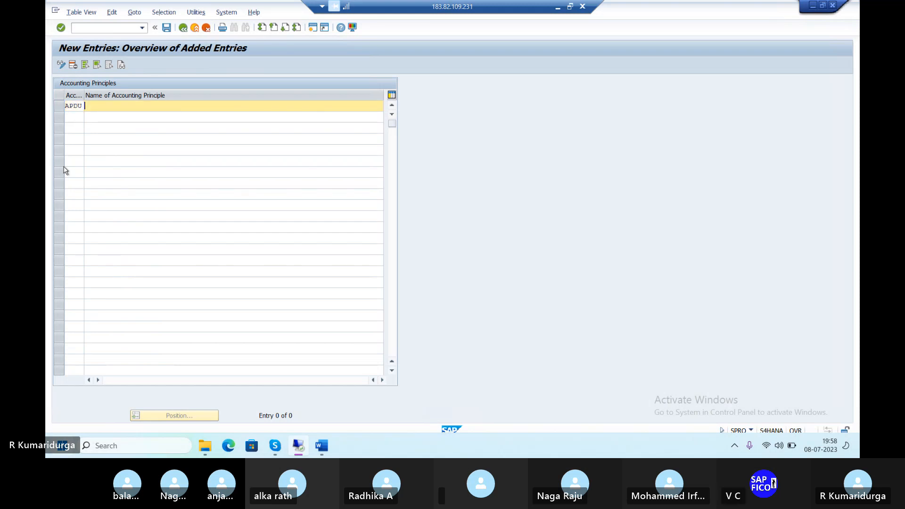
{"action": "type", "text": "ACCOUNTING PRINCIPLE FOR DUR"}
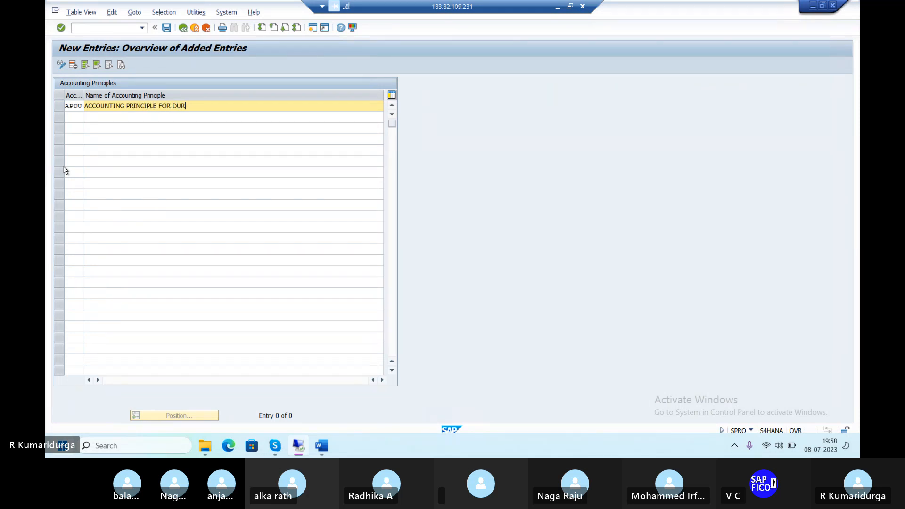
{"action": "type", "text": "1"}
{"action": "key", "text": "Return"}
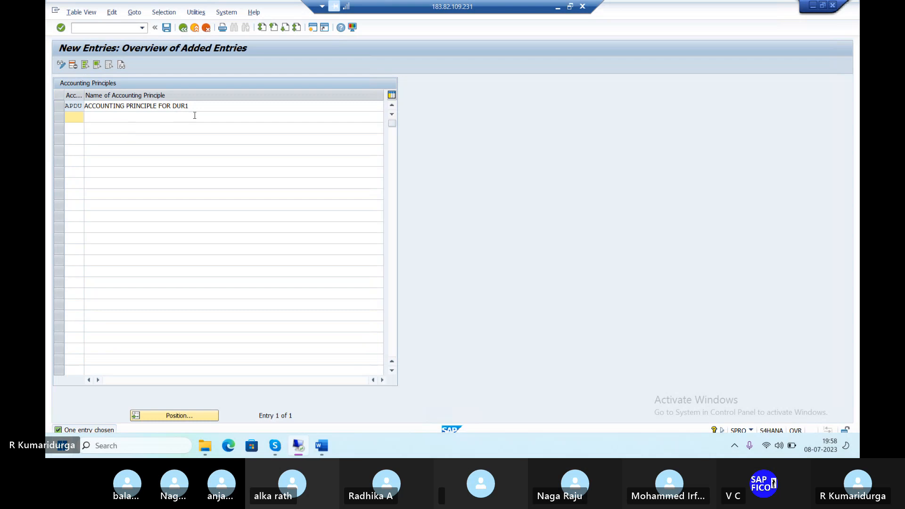
Save the new accounting principle APDU, accept the proposed customizing request and return to the IMG structure
{"action": "left_click", "coordinate": [167, 28]}
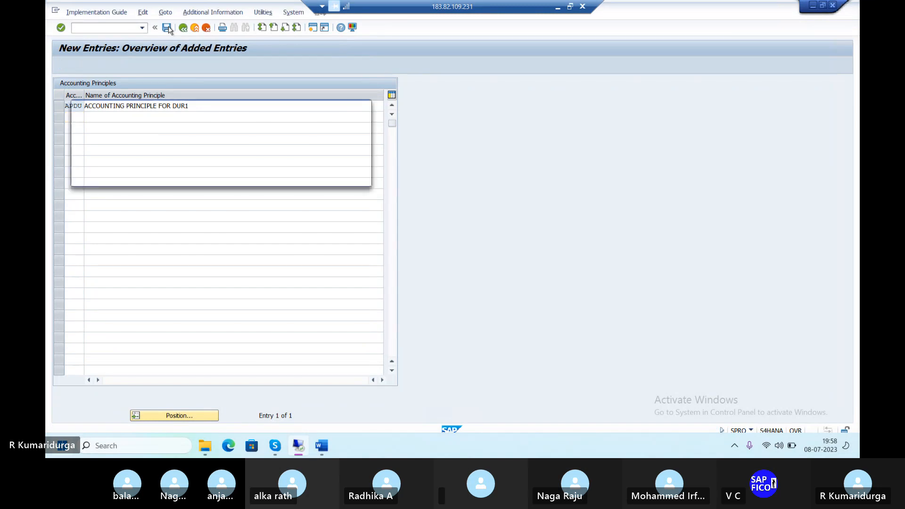
{"action": "key", "text": "Return"}
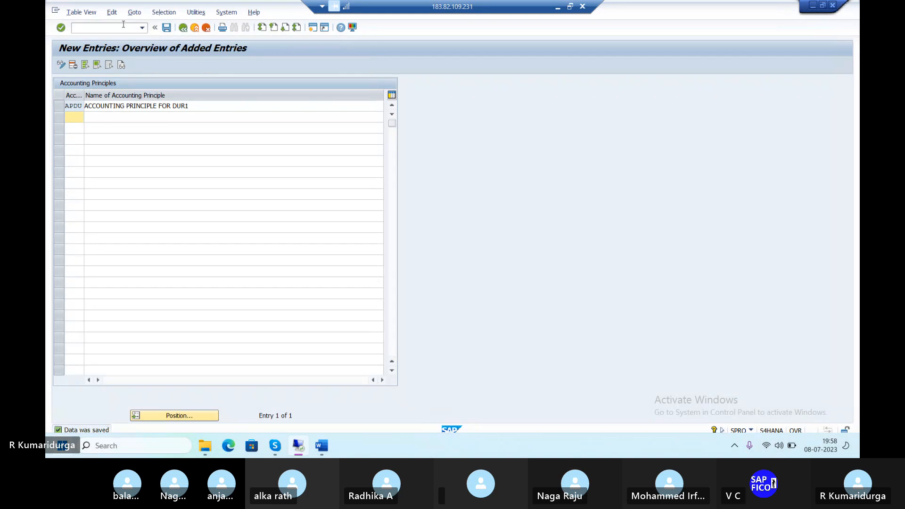
{"action": "mouse_move", "coordinate": [325, 443]}
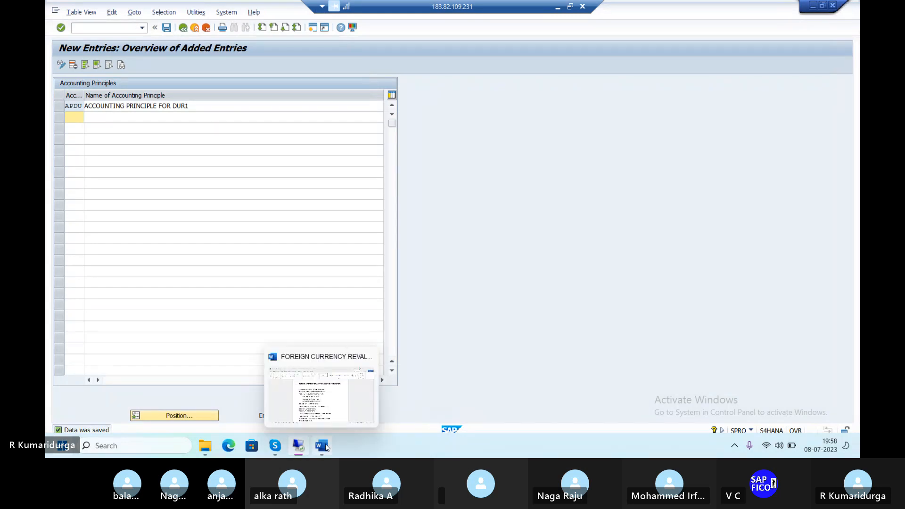
{"action": "mouse_move", "coordinate": [329, 395]}
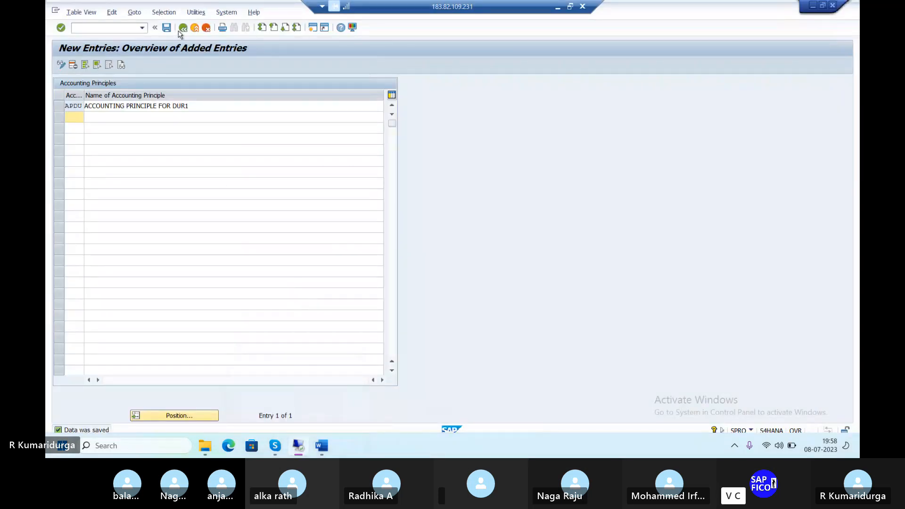
{"action": "left_click", "coordinate": [182, 29]}
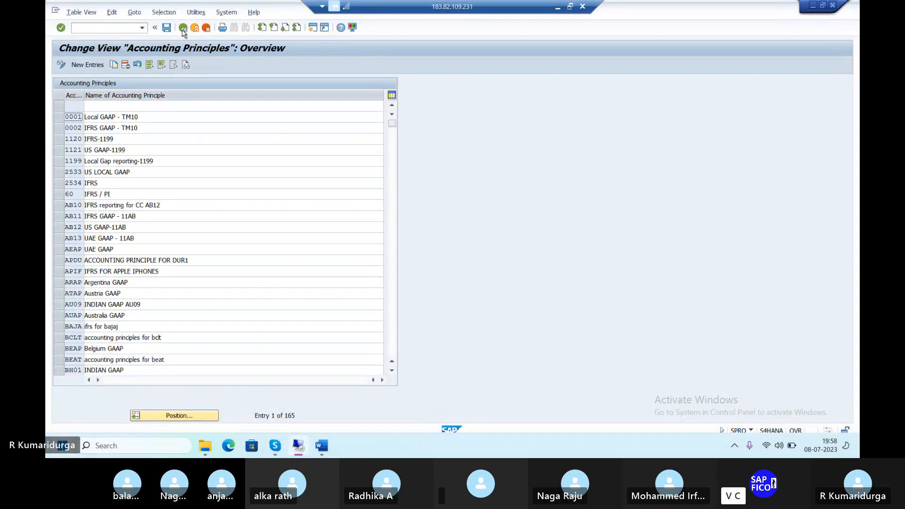
{"action": "left_click", "coordinate": [183, 28]}
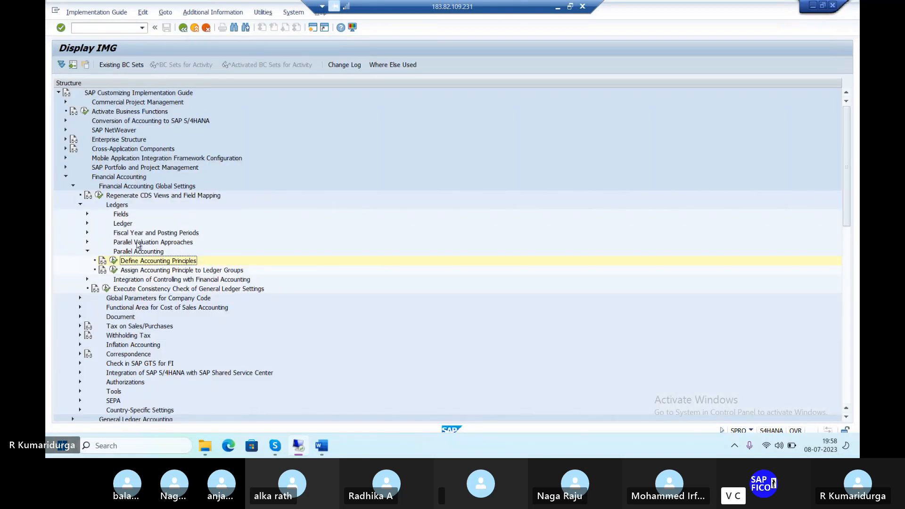
Open Assign Accounting Principle to Ledger Groups under Parallel Accounting and look for an existing assignment of APDU
{"action": "left_click", "coordinate": [114, 272]}
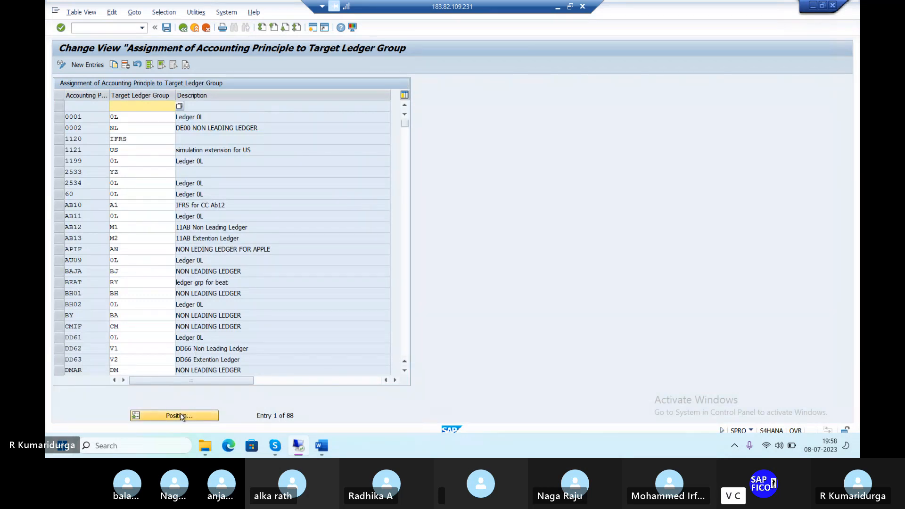
{"action": "left_click", "coordinate": [179, 415]}
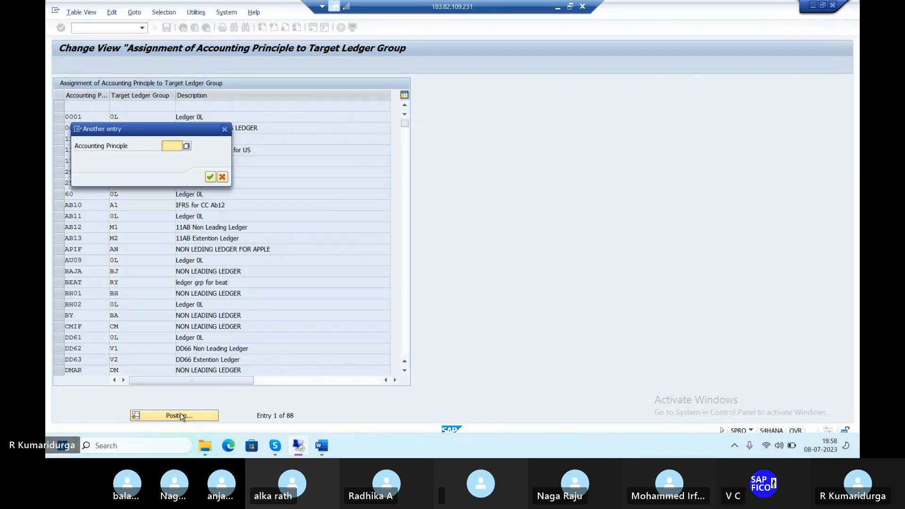
{"action": "type", "text": "APDU"}
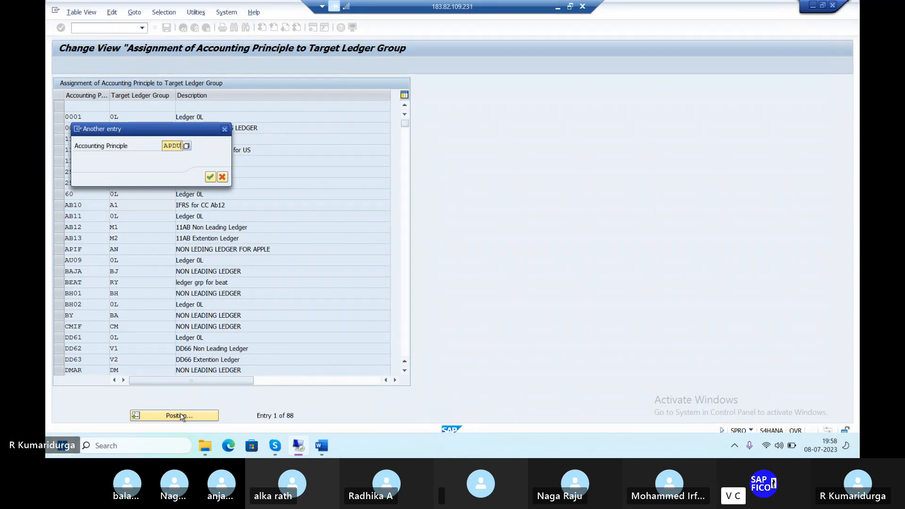
{"action": "key", "text": "Return"}
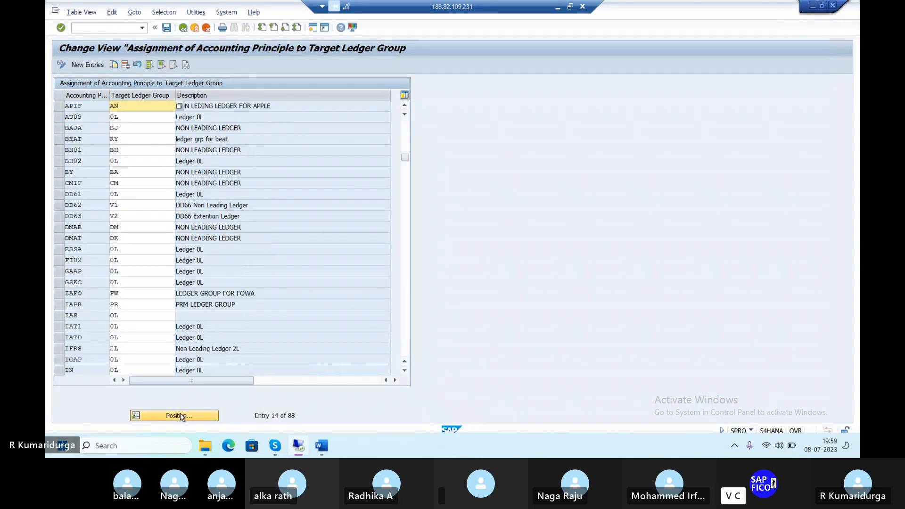
{"action": "left_click", "coordinate": [405, 105]}
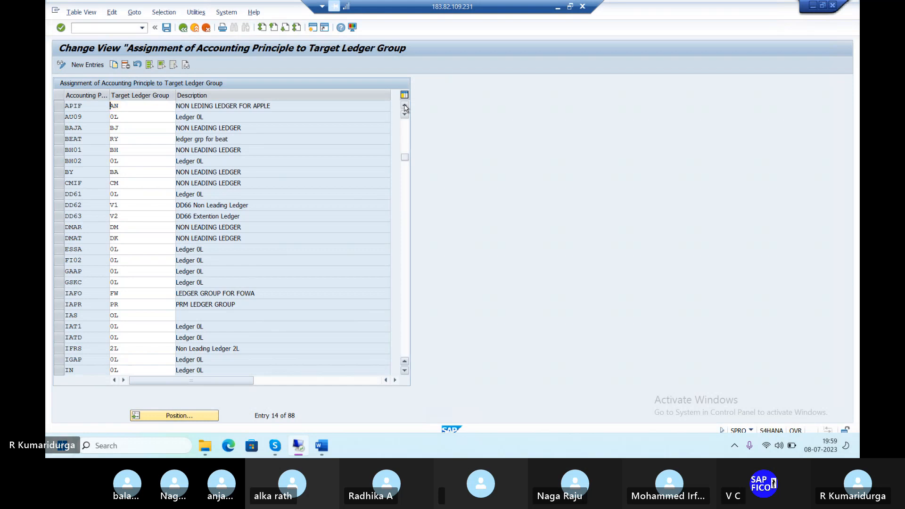
{"action": "left_click", "coordinate": [404, 106]}
{"action": "left_click", "coordinate": [405, 106]}
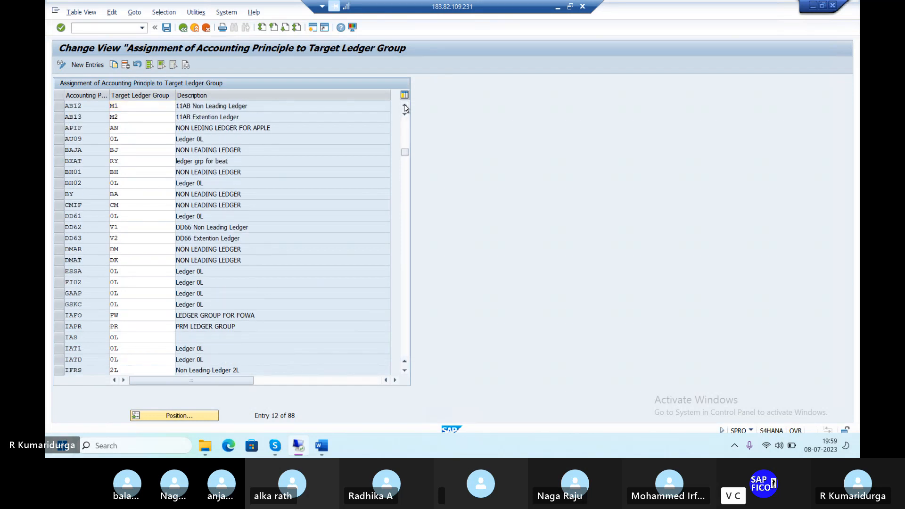
{"action": "left_click", "coordinate": [405, 107]}
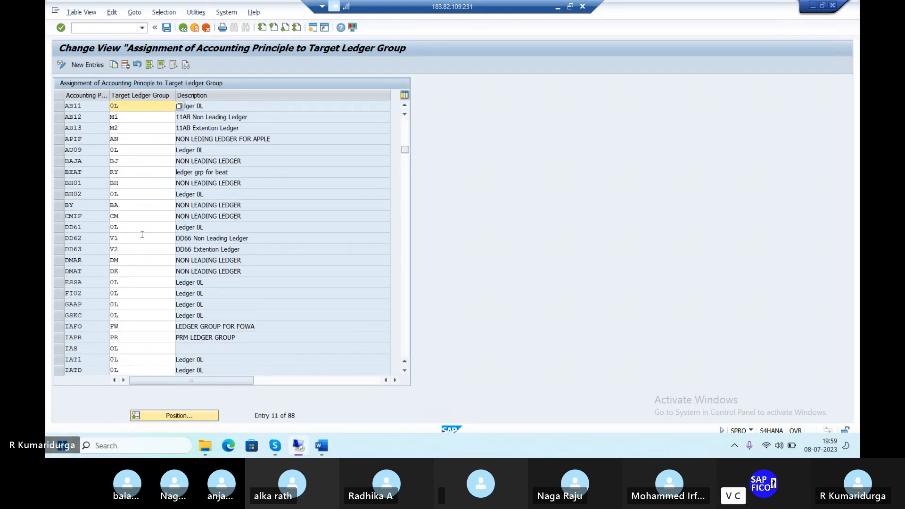
Add a new entry assigning accounting principle APDU to target ledger group 0L and save it in the customizing request
{"action": "left_click", "coordinate": [90, 65]}
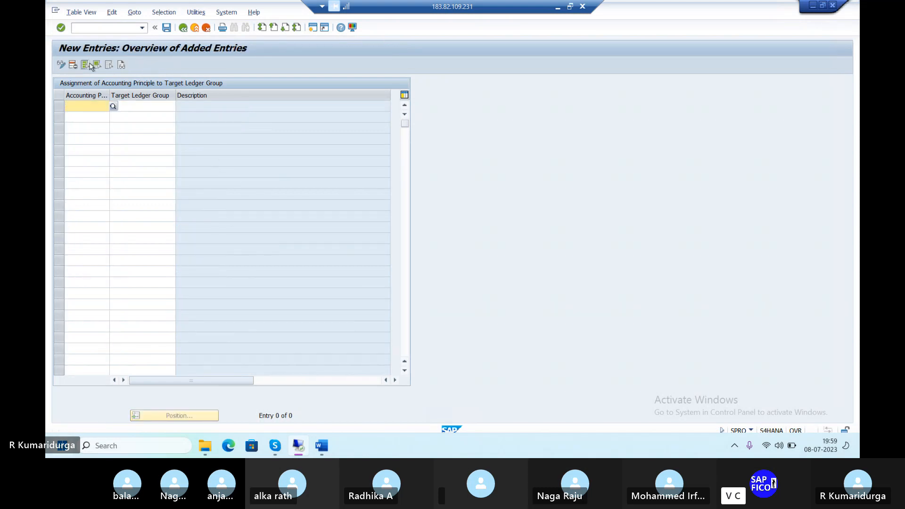
{"action": "type", "text": "APDU"}
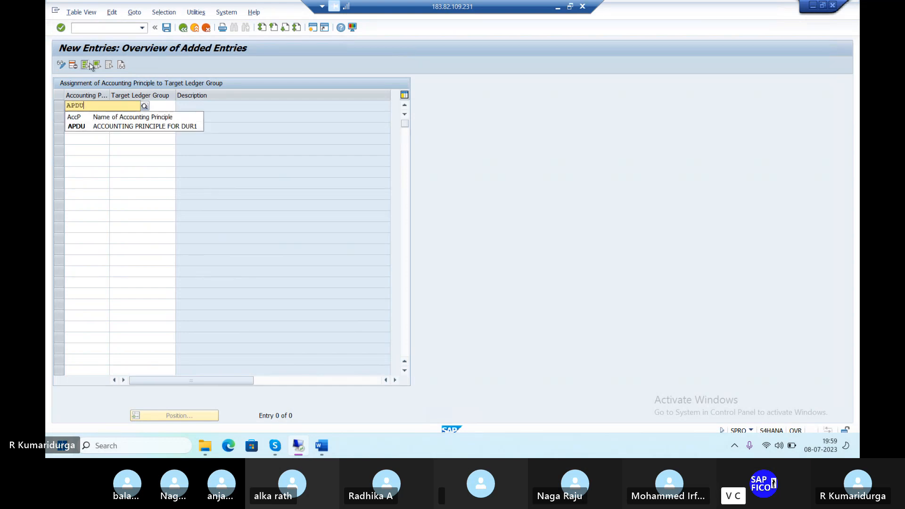
{"action": "key", "text": "Tab"}
{"action": "type", "text": "0L"}
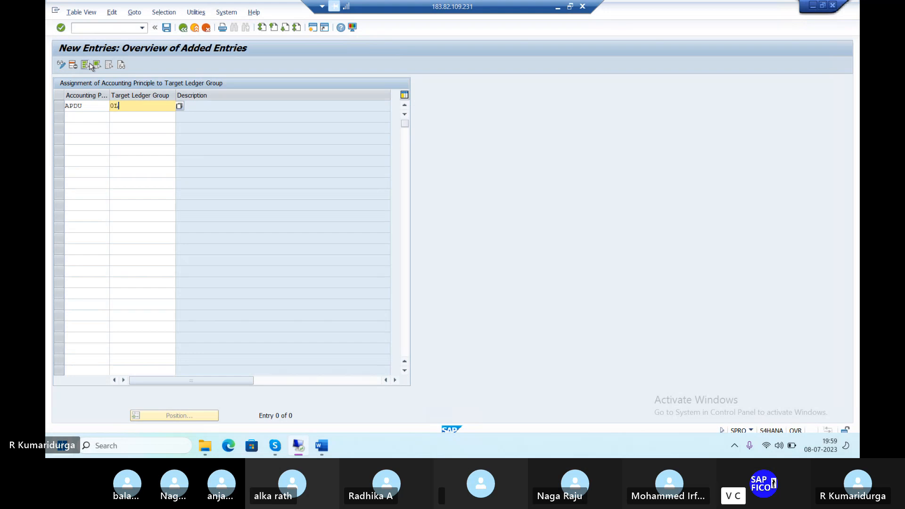
{"action": "key", "text": "Return"}
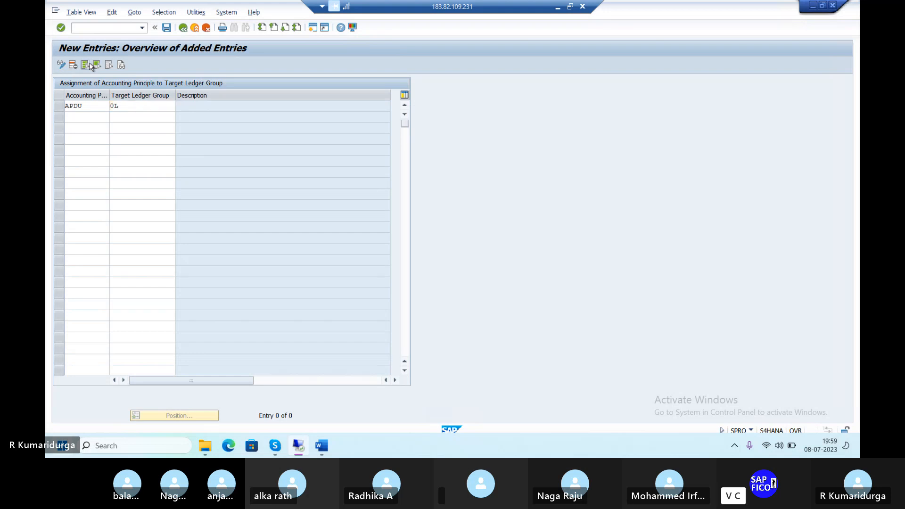
{"action": "left_click", "coordinate": [166, 28]}
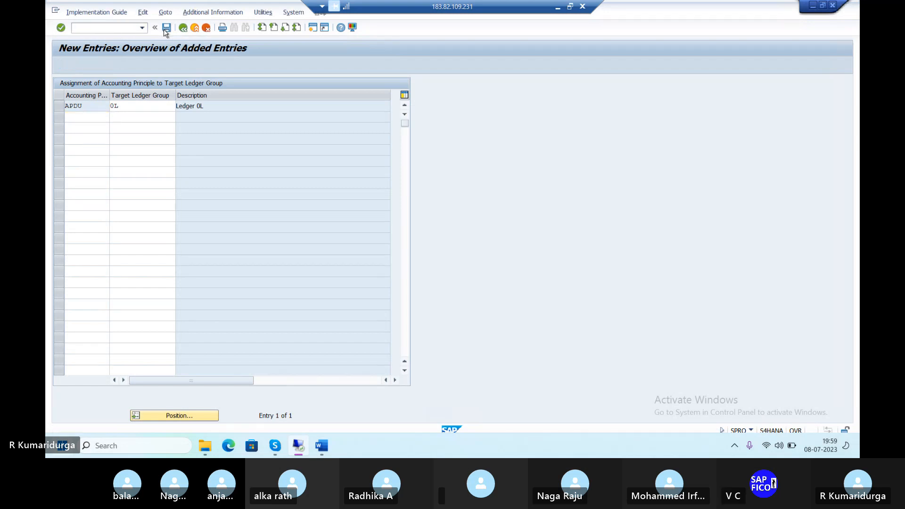
{"action": "key", "text": "Return"}
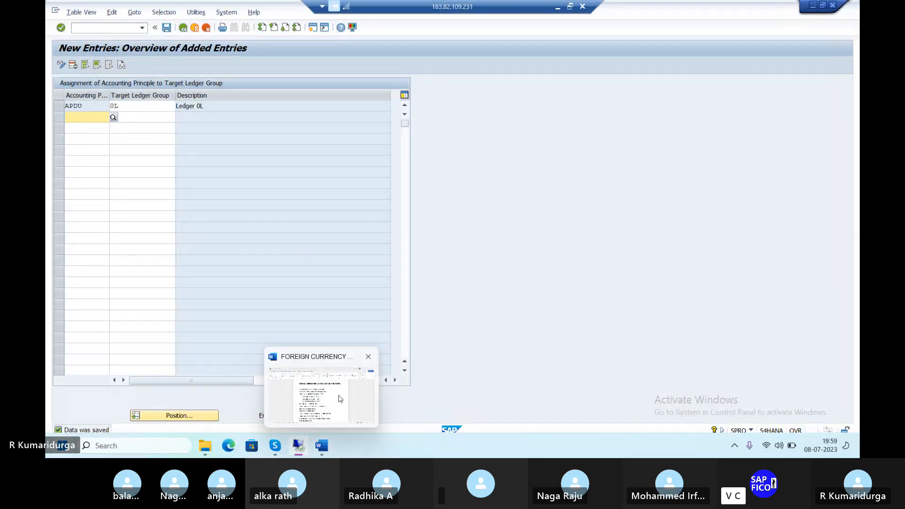
Check the upcoming configuration steps in the Word document and return to SAP
{"action": "left_click", "coordinate": [341, 399]}
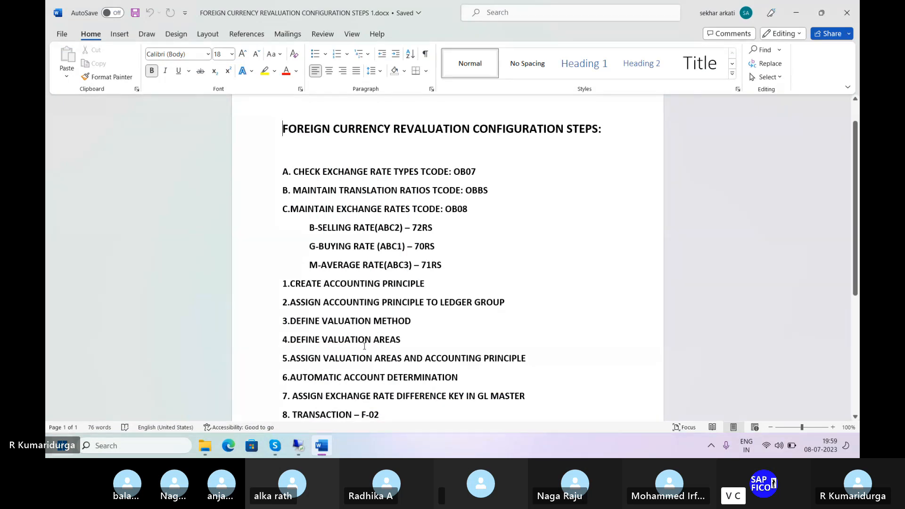
{"action": "mouse_move", "coordinate": [298, 446]}
{"action": "left_click", "coordinate": [303, 413]}
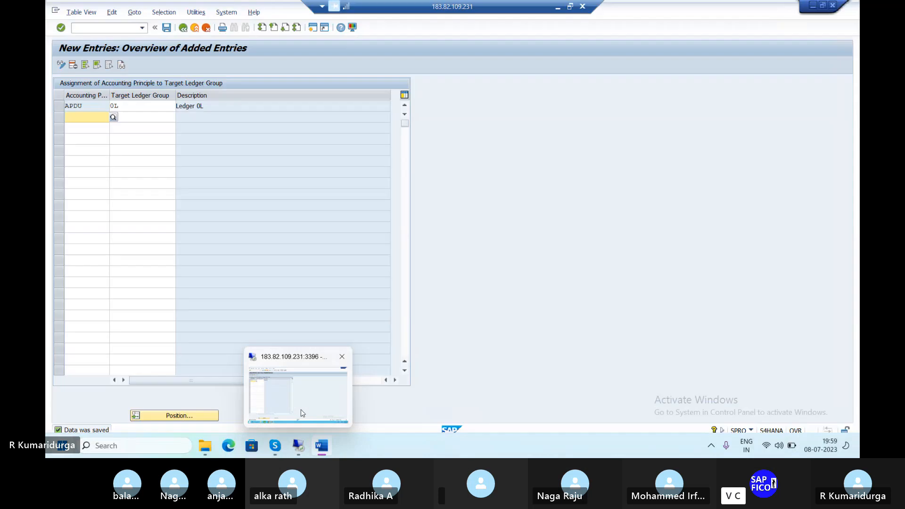
Return to the IMG structure and open Define Valuation Methods in General Ledger Accounting, under Periodic Processing, Valuate
{"action": "left_click", "coordinate": [183, 29]}
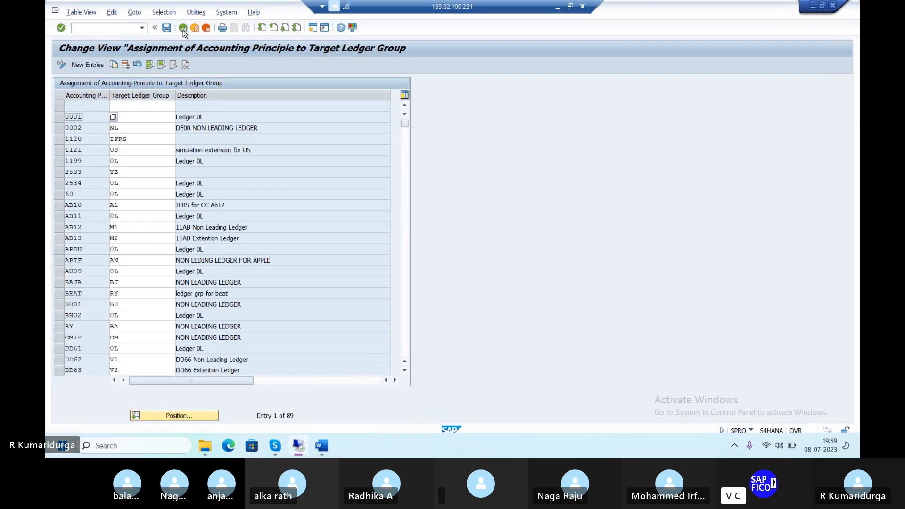
{"action": "left_click", "coordinate": [183, 29]}
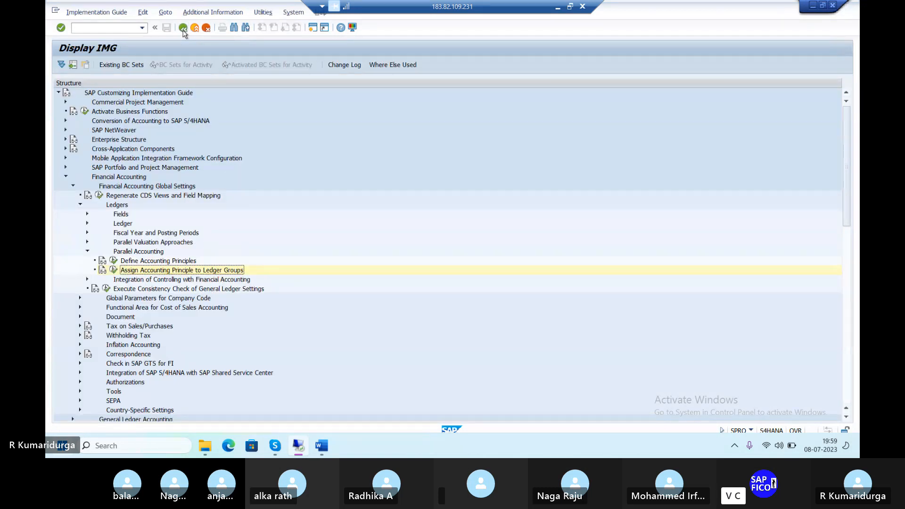
{"action": "left_click", "coordinate": [74, 187]}
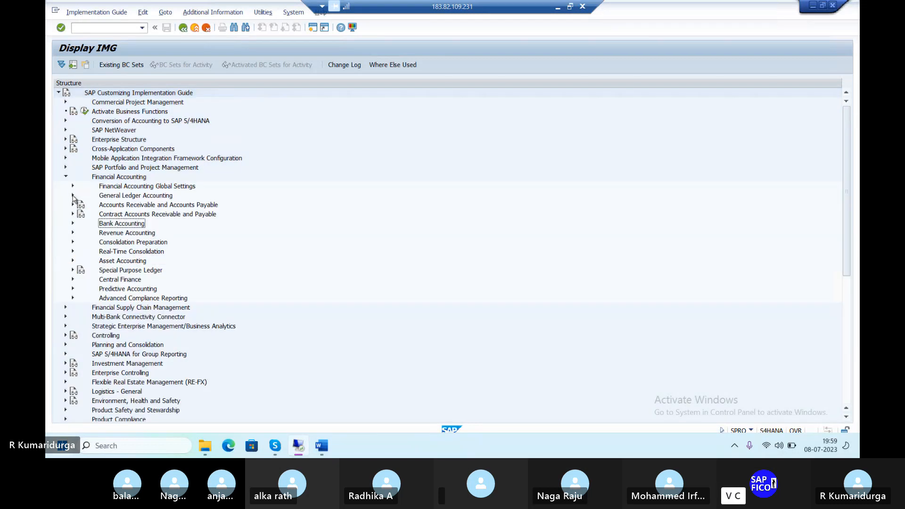
{"action": "left_click", "coordinate": [74, 195]}
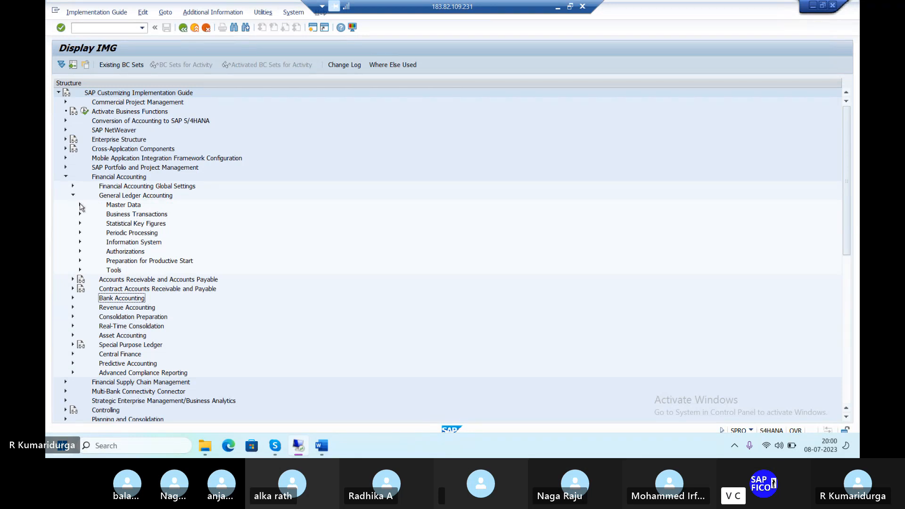
{"action": "left_click", "coordinate": [80, 205]}
{"action": "left_click", "coordinate": [80, 206]}
{"action": "left_click", "coordinate": [80, 233]}
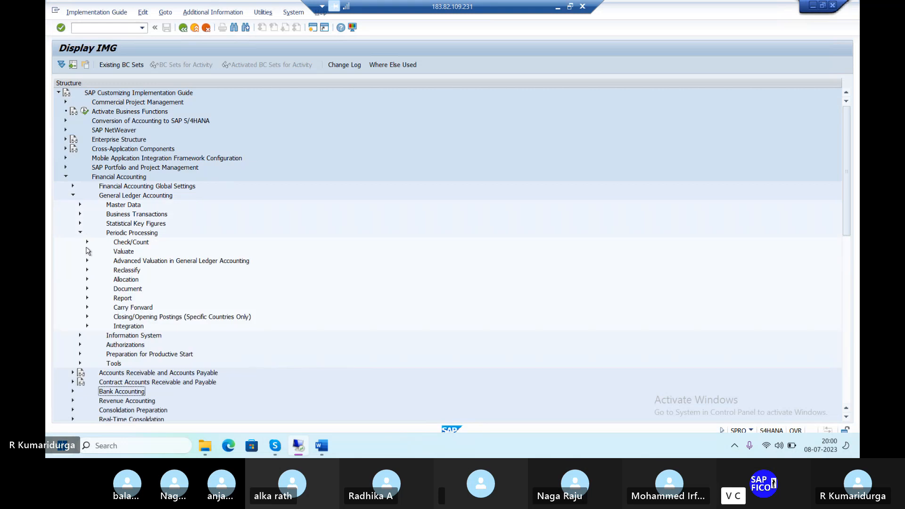
{"action": "left_click", "coordinate": [87, 252]}
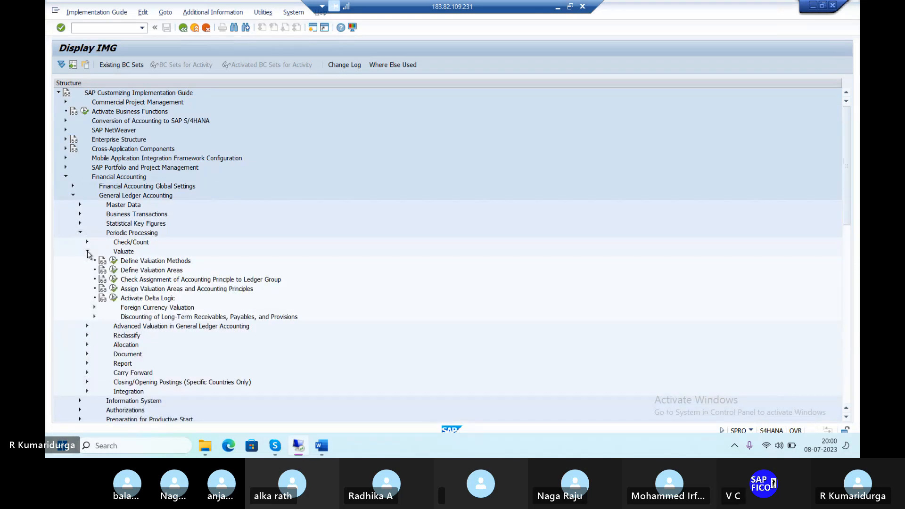
{"action": "left_click", "coordinate": [116, 261]}
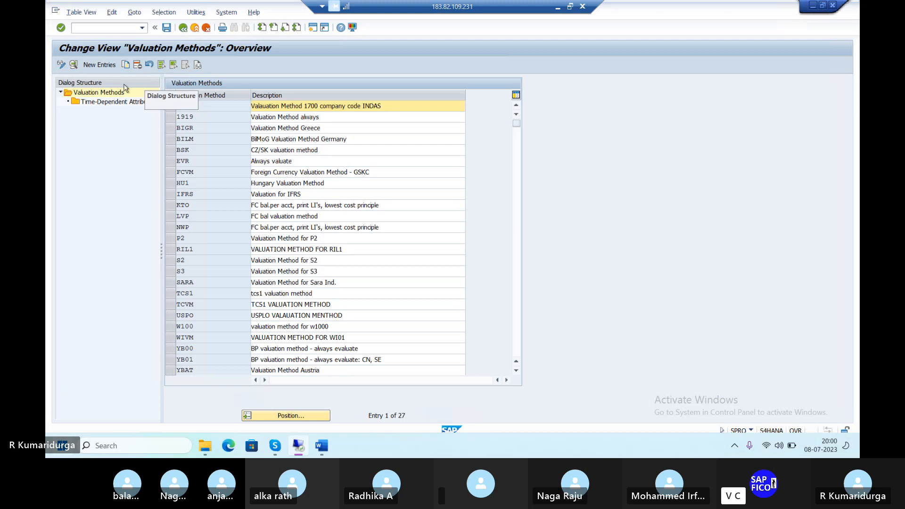
Start a new valuation method with the key DUE1 and the description VALUATION METHOD FOR DUR1
{"action": "left_click", "coordinate": [107, 66]}
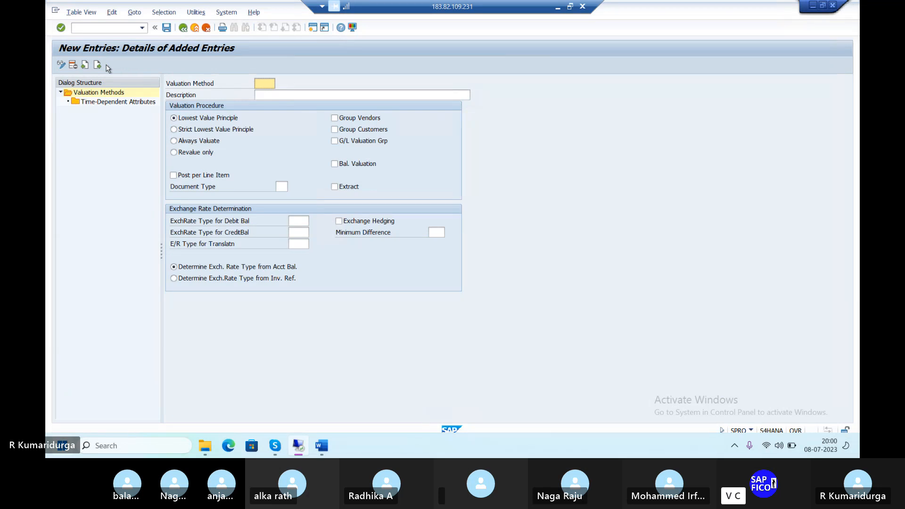
{"action": "type", "text": "DUVA"}
{"action": "key", "text": "BackSpace"}
{"action": "type", "text": "M"}
{"action": "key", "text": "BackSpace"}
{"action": "type", "text": "1"}
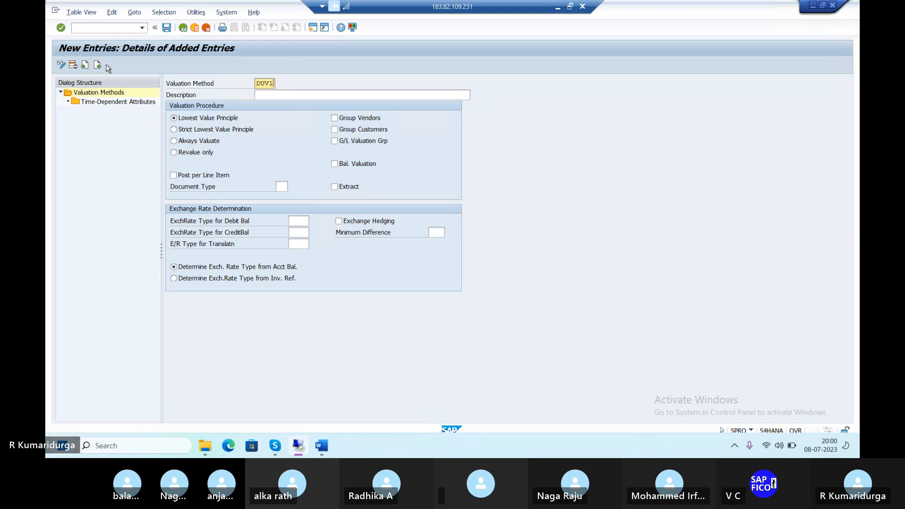
{"action": "key", "text": "Tab"}
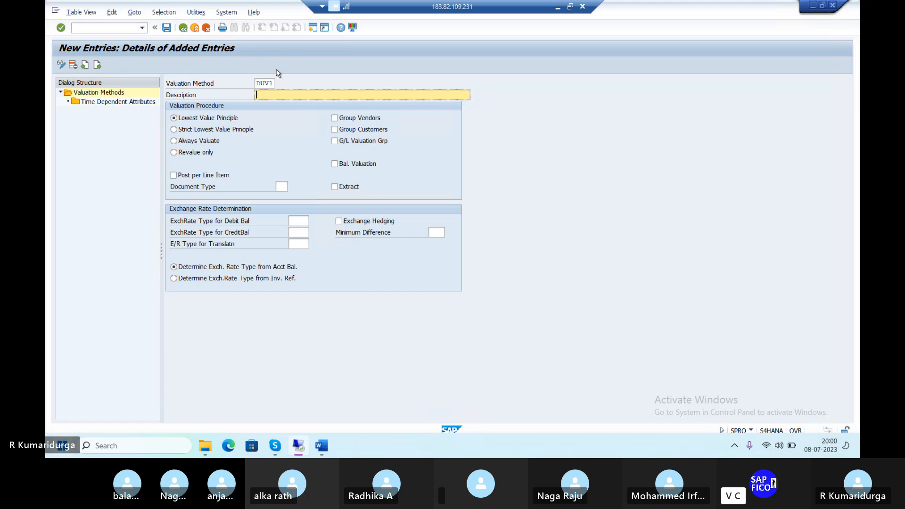
{"action": "left_click", "coordinate": [268, 83]}
{"action": "key", "text": "BackSpace"}
{"action": "key", "text": "BackSpace"}
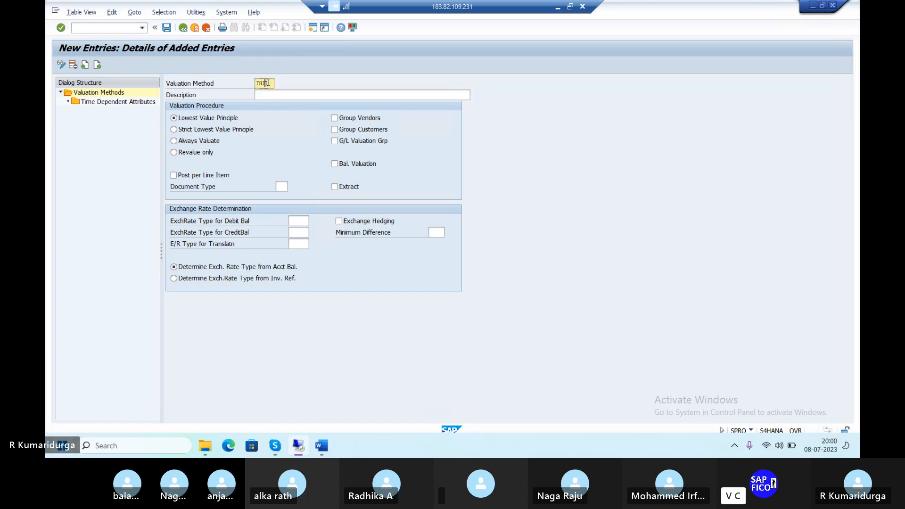
{"action": "type", "text": "E1"}
{"action": "left_click", "coordinate": [270, 94]}
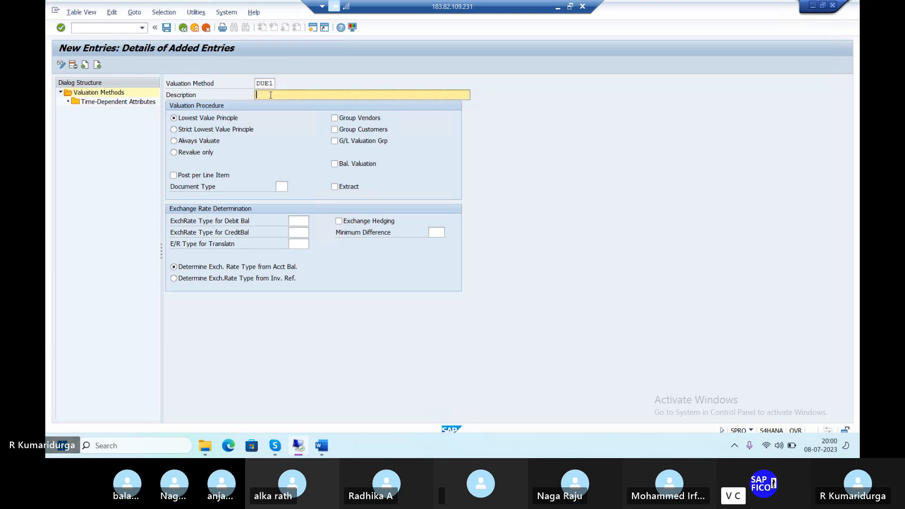
{"action": "type", "text": "VALUATION METHOD FOR DUR"}
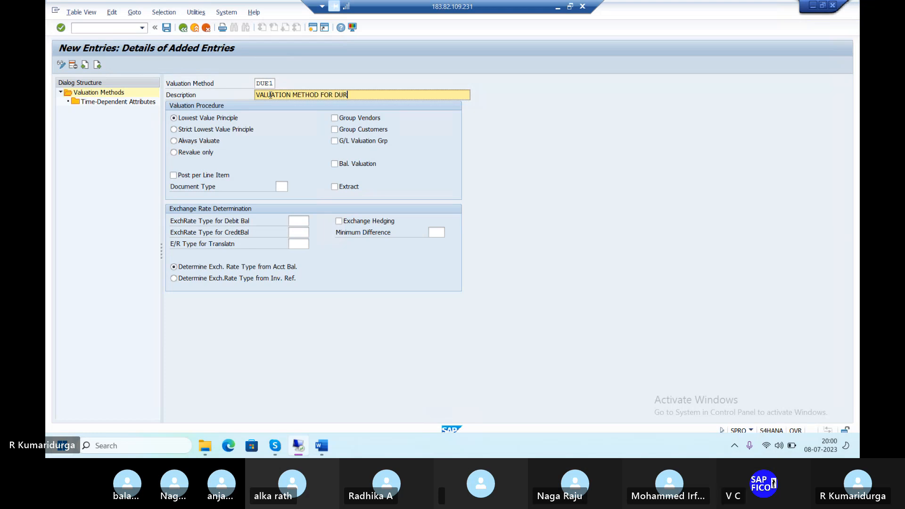
{"action": "type", "text": "1"}
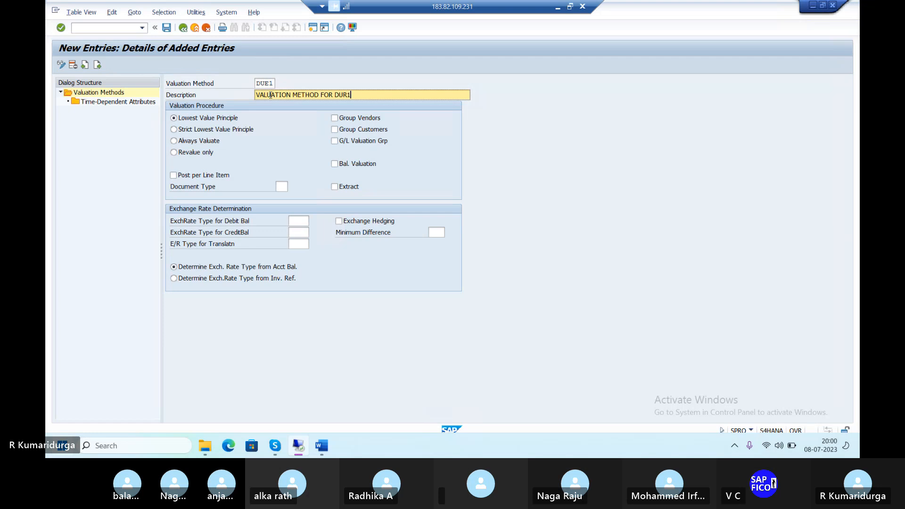
Set the valuation procedure of method DUE1 to Always Valuate and its document type to SA
{"action": "left_click", "coordinate": [174, 141]}
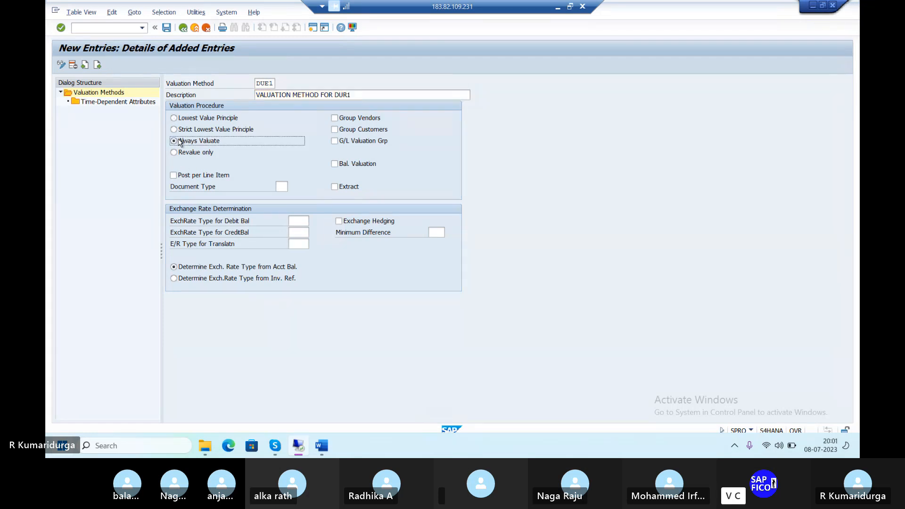
{"action": "left_click", "coordinate": [284, 188]}
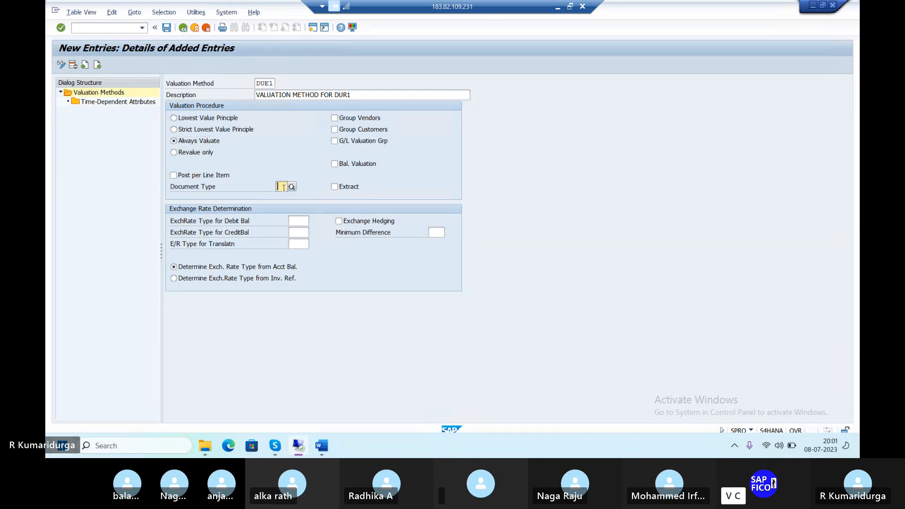
{"action": "type", "text": "SA"}
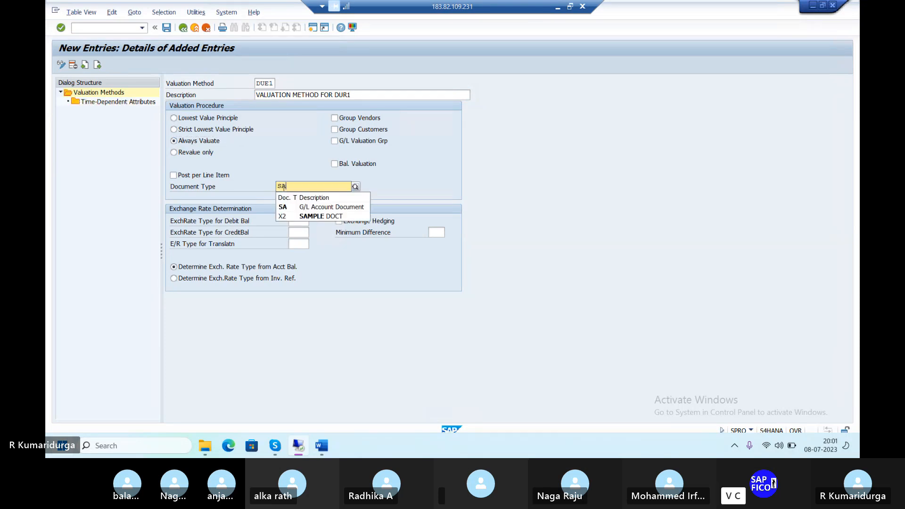
{"action": "left_click", "coordinate": [301, 208]}
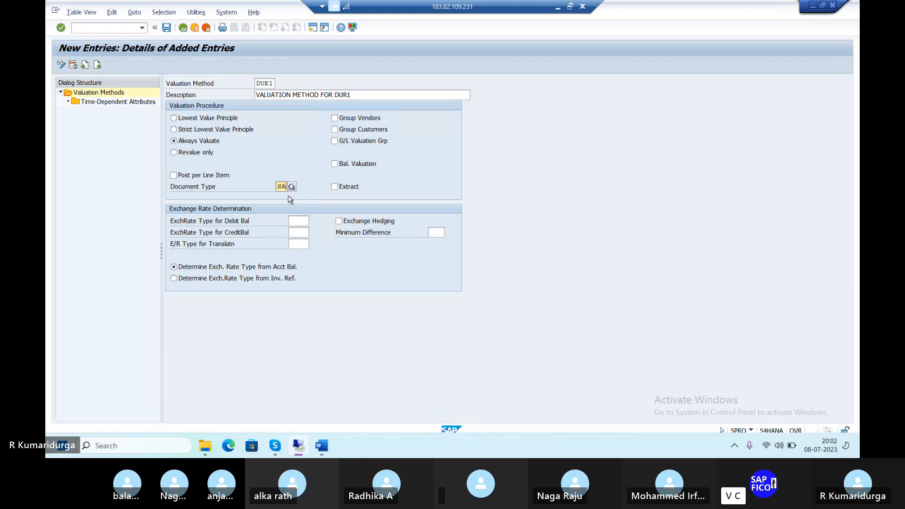
Set the exchange rate type for debit balances to DUE1, the foreign exchange buying rate
{"action": "left_click", "coordinate": [295, 220]}
{"action": "type", "text": "MB"}
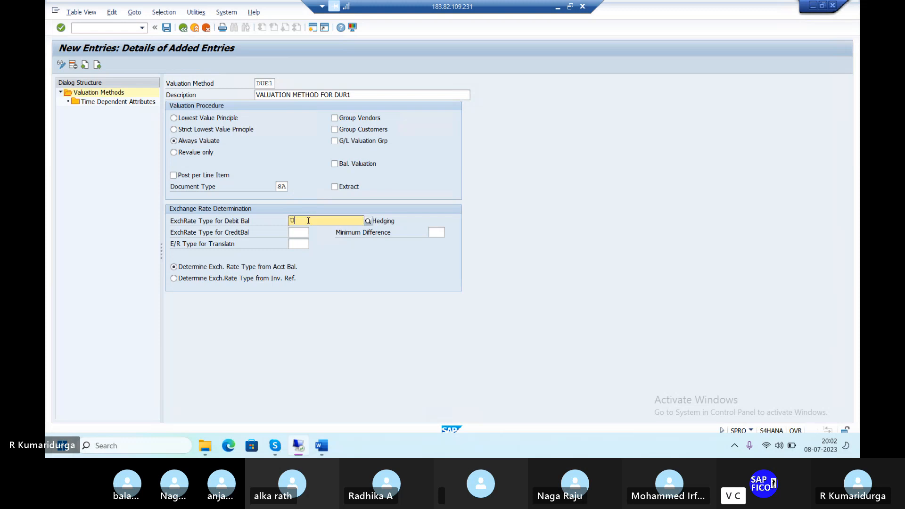
{"action": "key", "text": "BackSpace"}
{"action": "key", "text": "BackSpace"}
{"action": "type", "text": "DUE"}
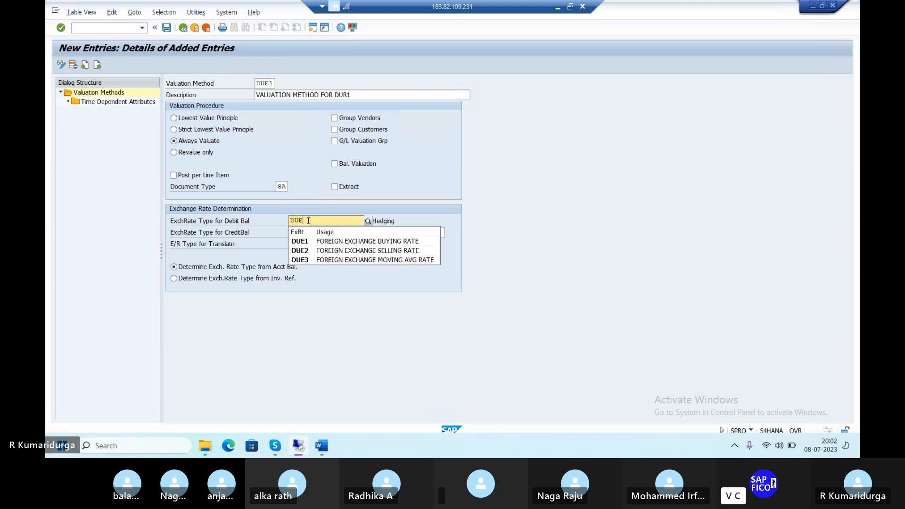
{"action": "type", "text": "1"}
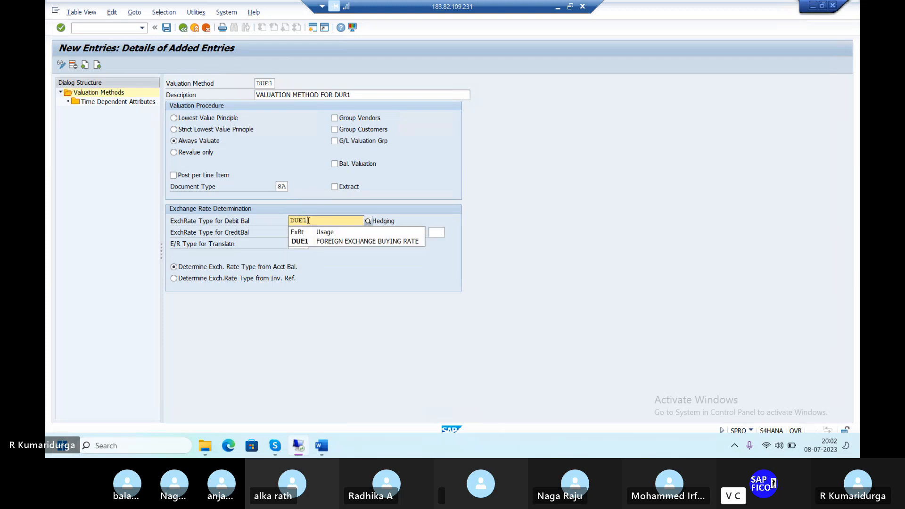
{"action": "left_click", "coordinate": [302, 241]}
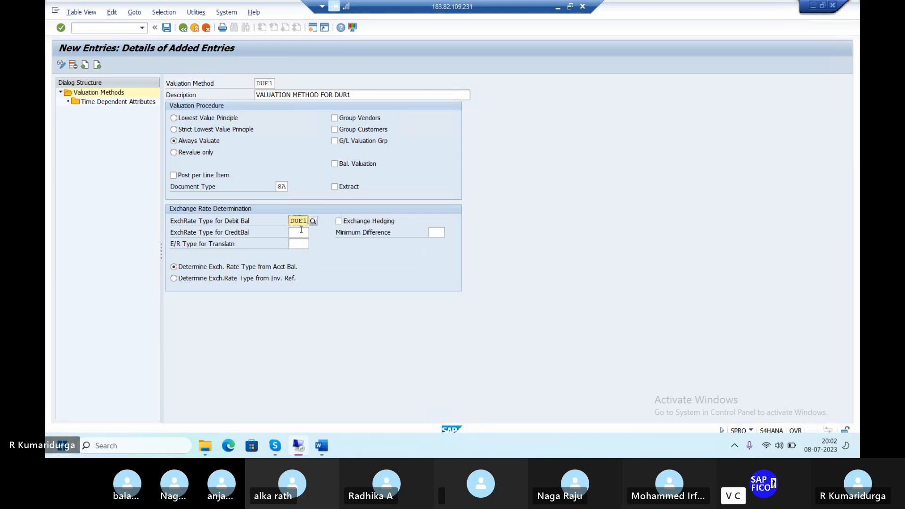
Set the exchange rate type for credit balances to DUE1 and confirm the entries
{"action": "key", "text": "Tab"}
{"action": "type", "text": "DUE"}
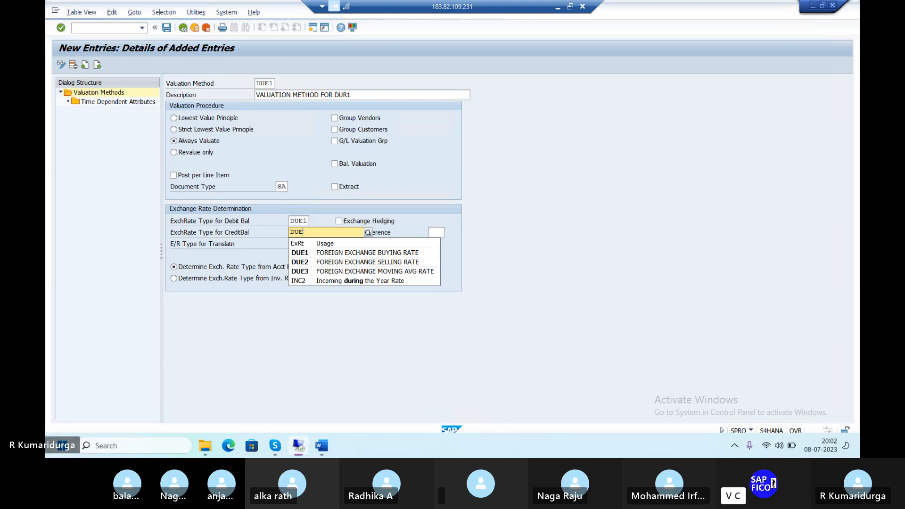
{"action": "type", "text": "1"}
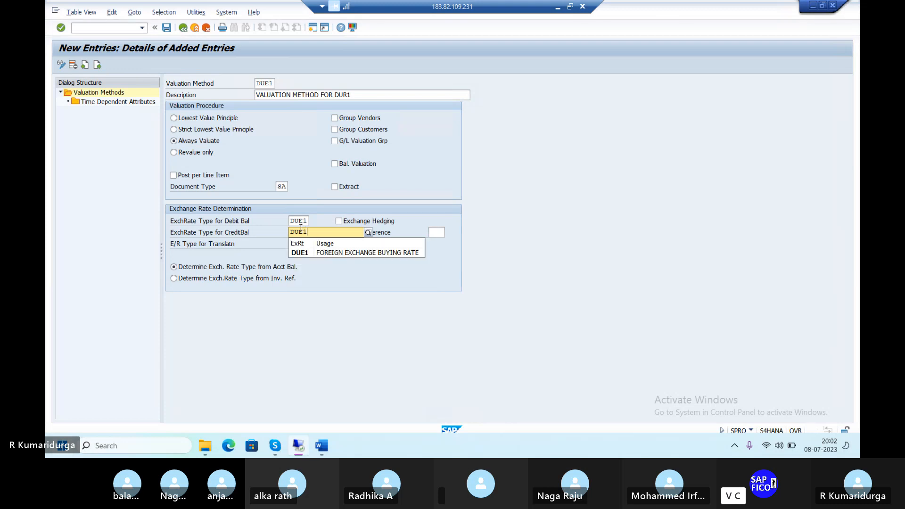
{"action": "left_click", "coordinate": [297, 253]}
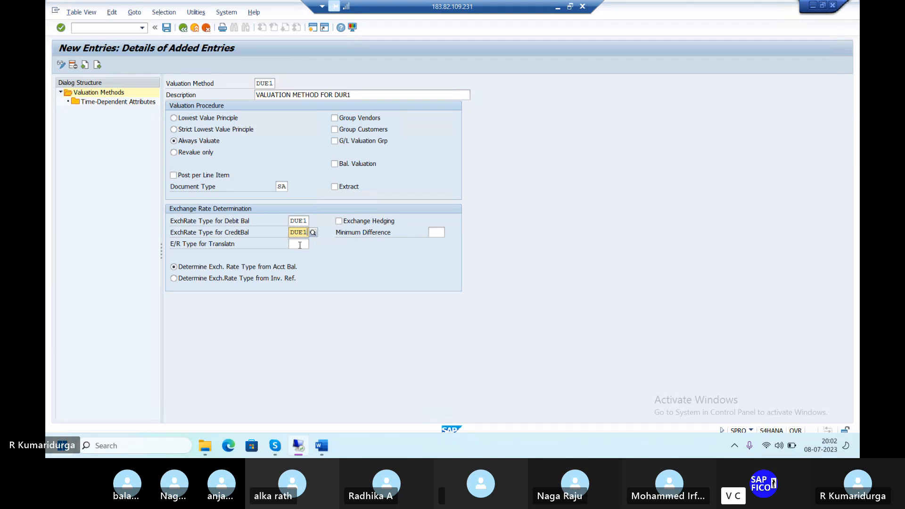
{"action": "left_click", "coordinate": [308, 220]}
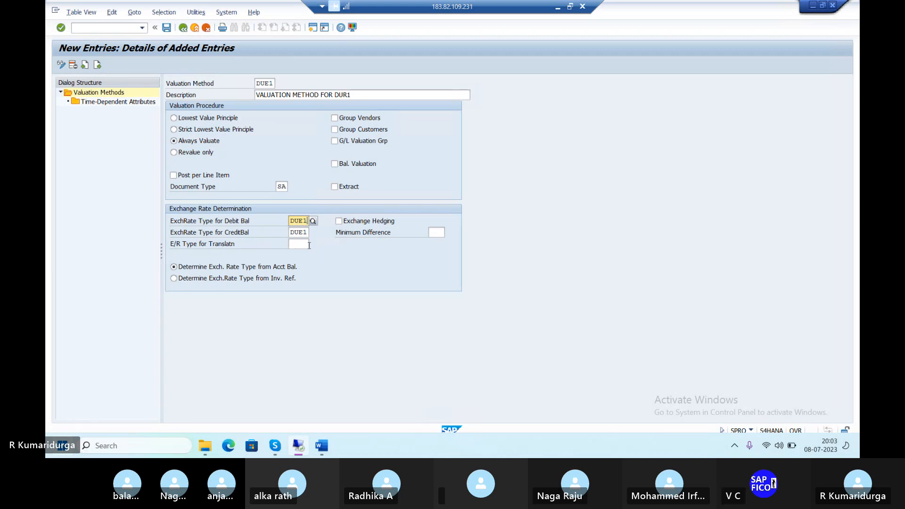
{"action": "key", "text": "Return"}
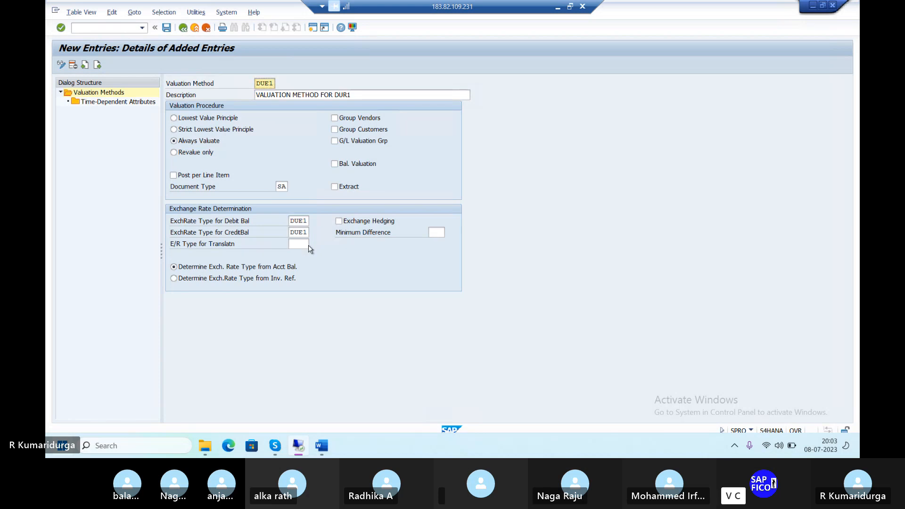
Leave the exchange rate type for translation blank and save the valuation method in the proposed customizing request
{"action": "left_click", "coordinate": [293, 242]}
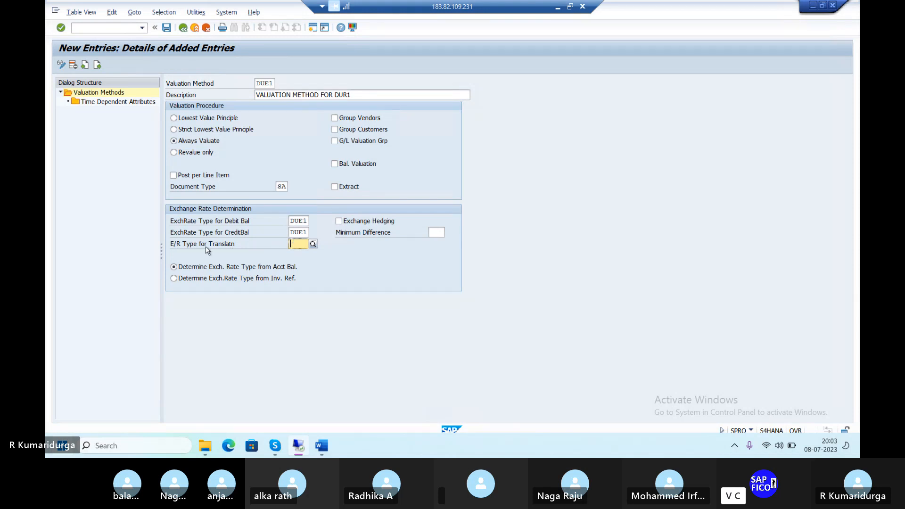
{"action": "left_click", "coordinate": [168, 28]}
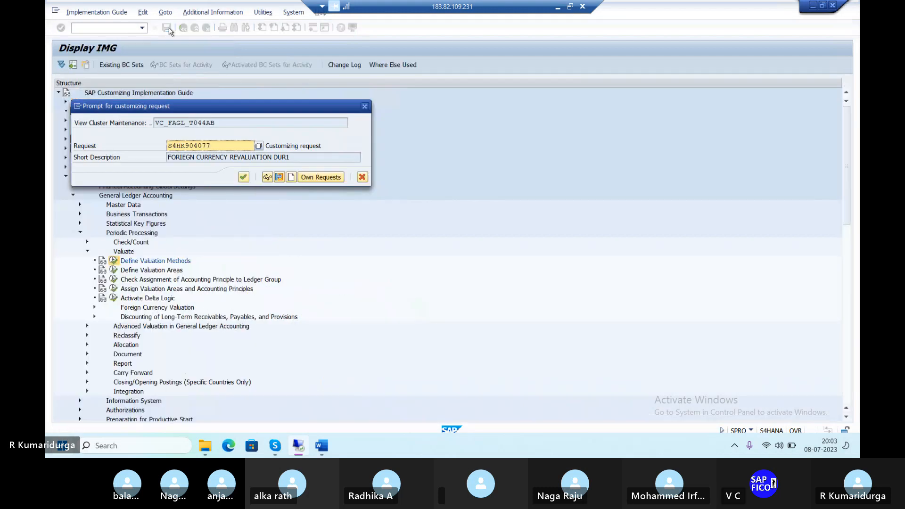
{"action": "key", "text": "Return"}
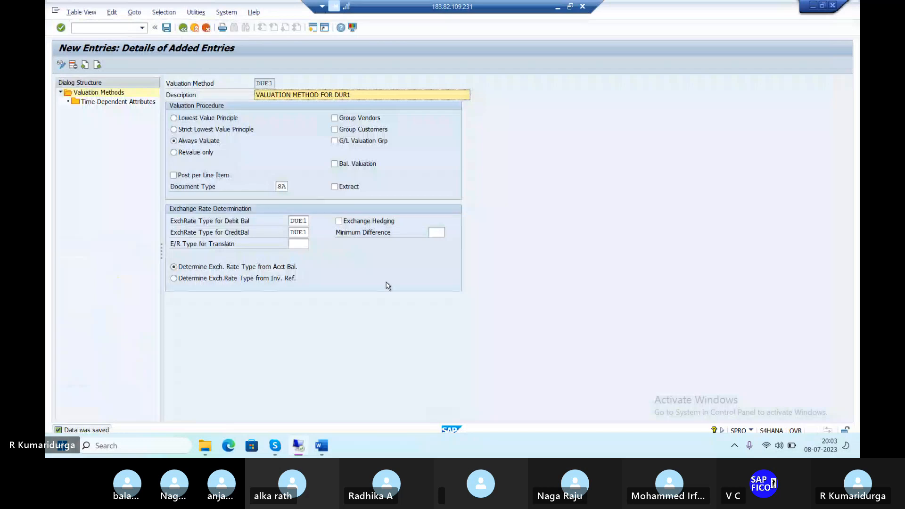
Check the list of configuration steps in the Word document and return to the SAP session
{"action": "mouse_move", "coordinate": [323, 447]}
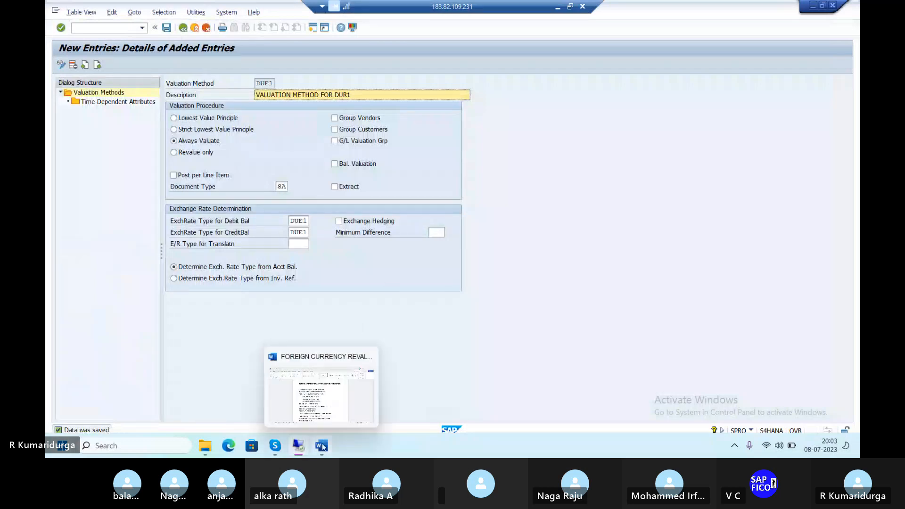
{"action": "left_click", "coordinate": [325, 408]}
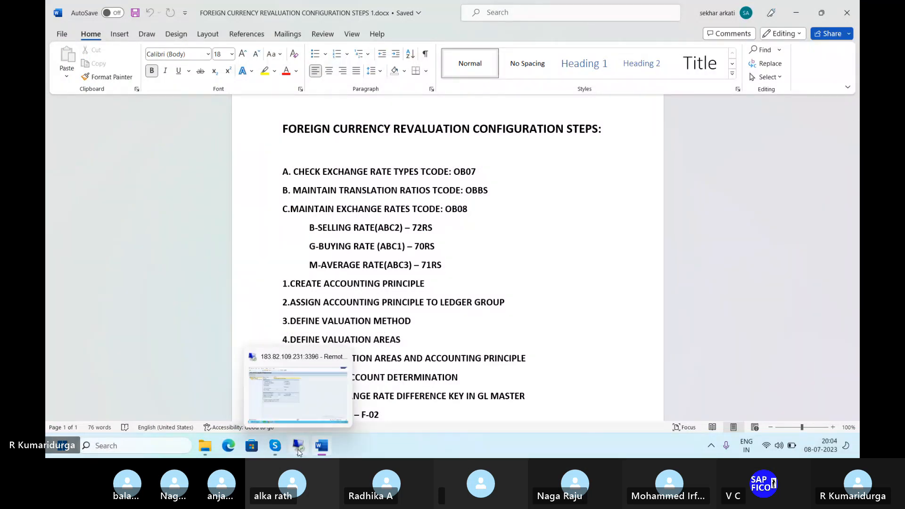
{"action": "left_click", "coordinate": [298, 452]}
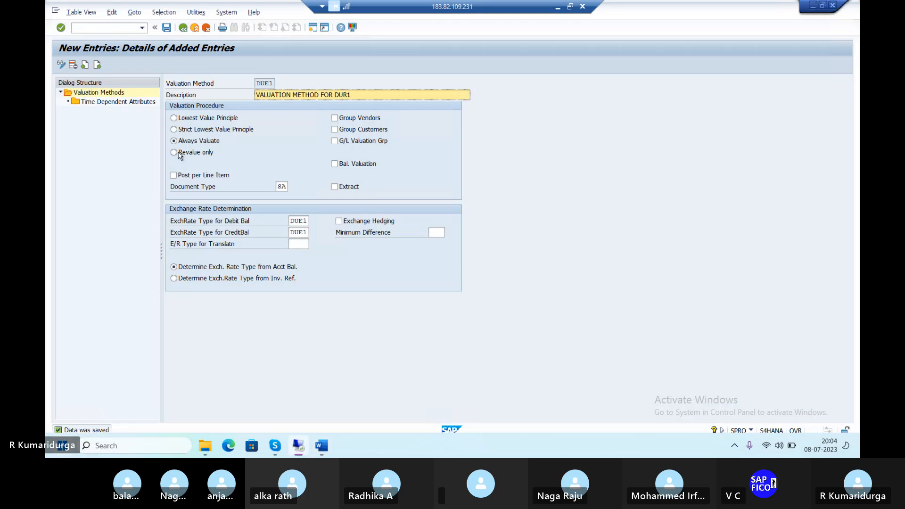
Return to the IMG structure, check the next configuration step in the Word document and switch back to SAP
{"action": "left_click", "coordinate": [183, 30]}
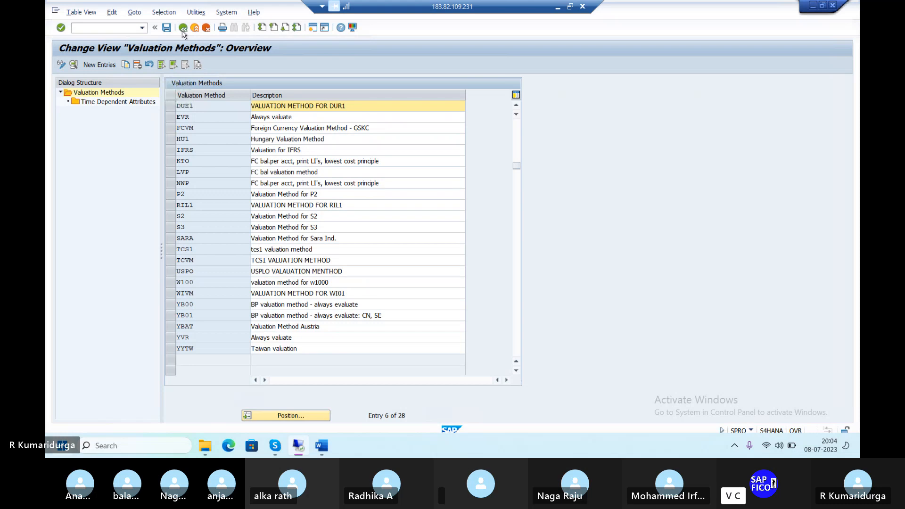
{"action": "left_click", "coordinate": [182, 30]}
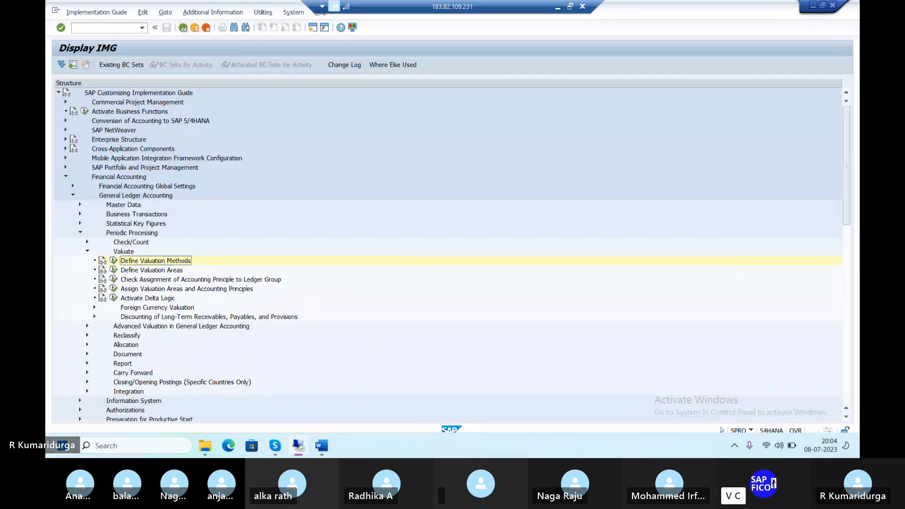
{"action": "mouse_move", "coordinate": [322, 446]}
{"action": "left_click", "coordinate": [333, 409]}
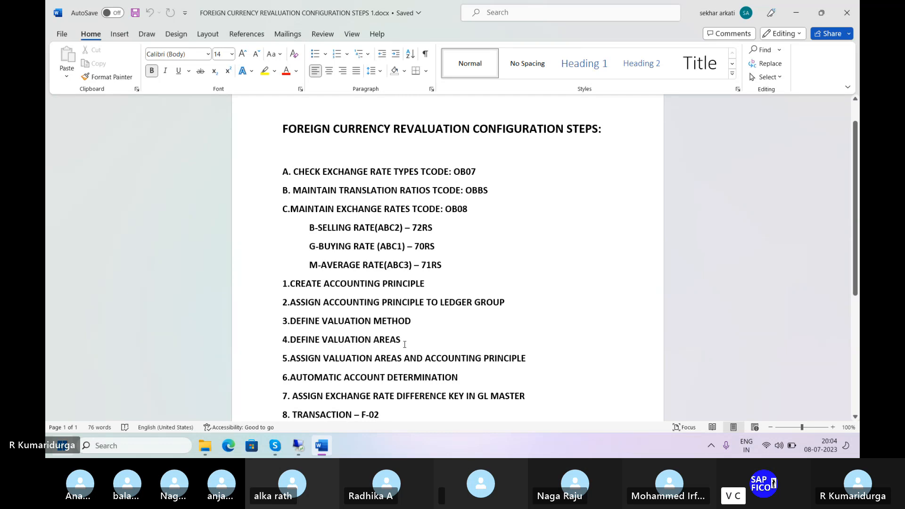
{"action": "mouse_move", "coordinate": [299, 445]}
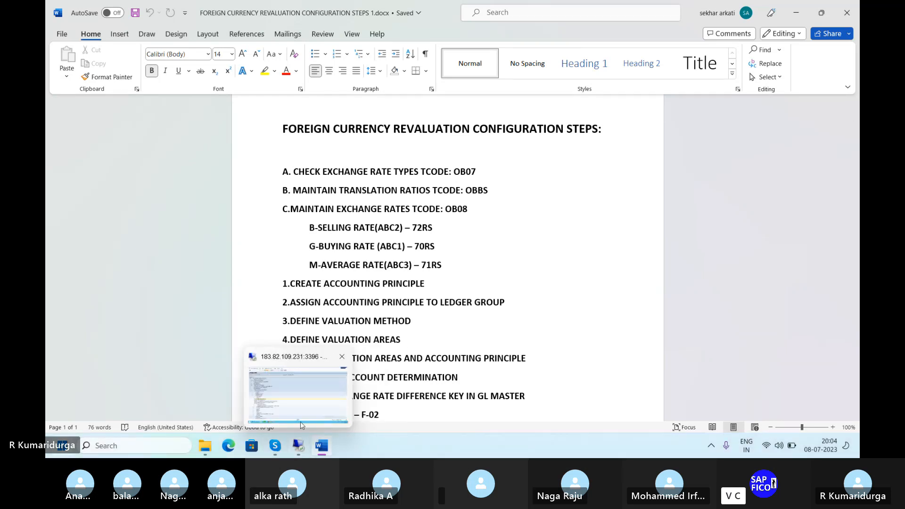
{"action": "left_click", "coordinate": [301, 422]}
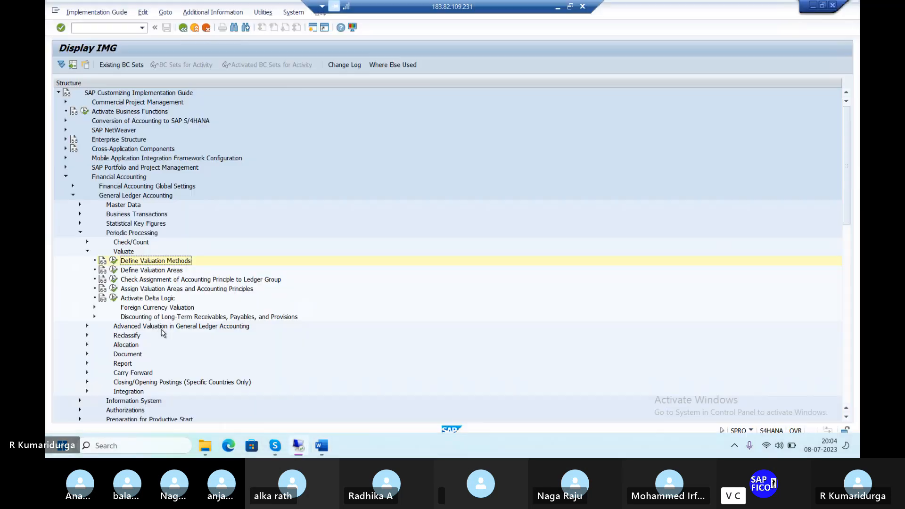
Open Define Valuation Areas and start a new entry for valuation area DU with valuation method DUE1
{"action": "left_click", "coordinate": [115, 270]}
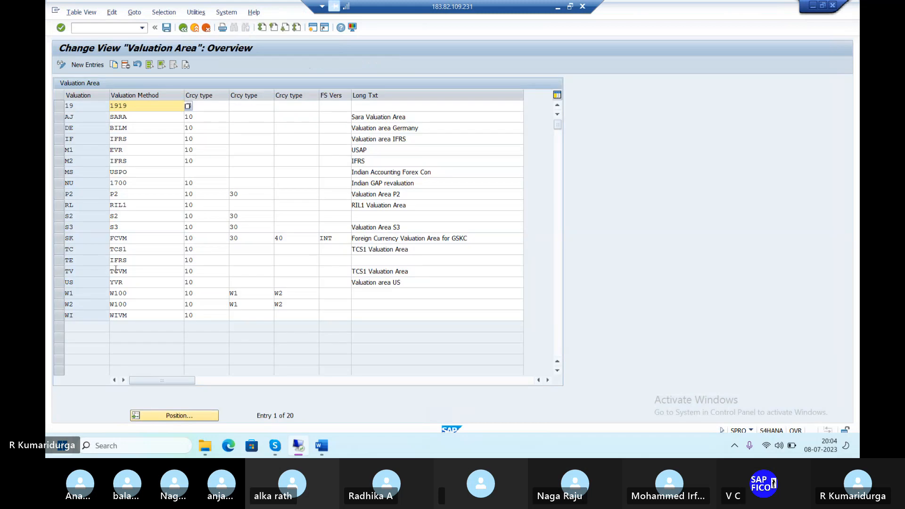
{"action": "left_click", "coordinate": [85, 66]}
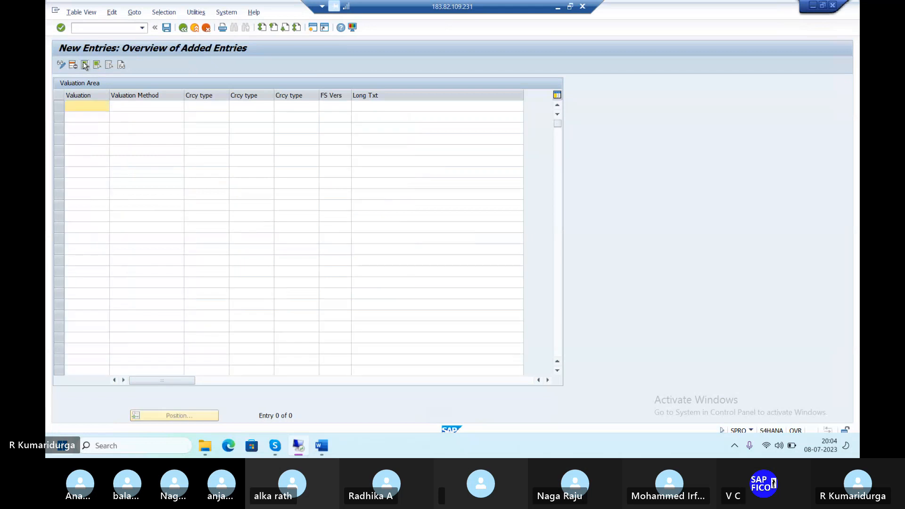
{"action": "type", "text": "DU"}
{"action": "key", "text": "Tab"}
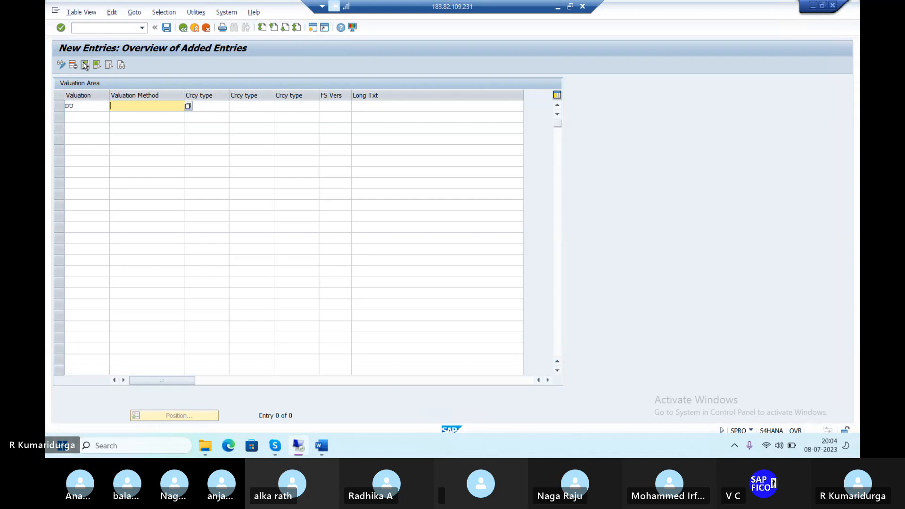
{"action": "type", "text": "DUE1"}
{"action": "left_click", "coordinate": [188, 106]}
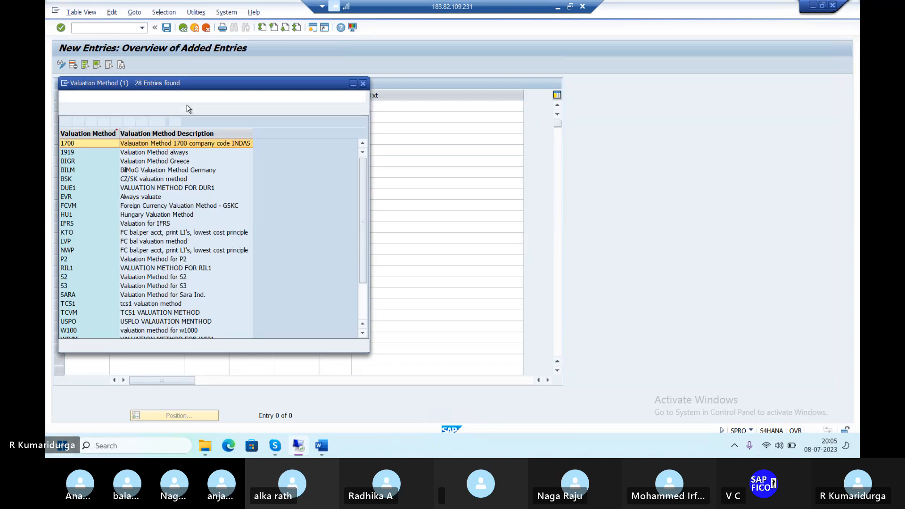
{"action": "double_click", "coordinate": [162, 189]}
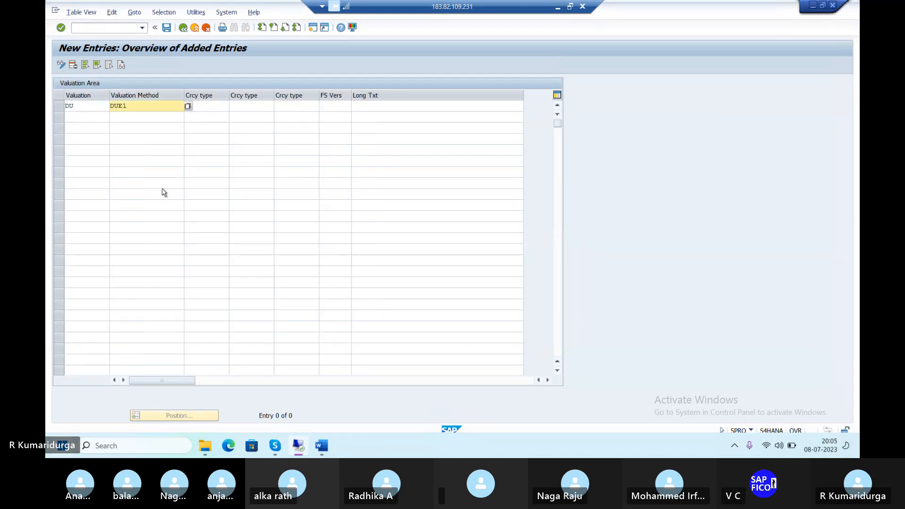
Set the first currency type of valuation area DU to 10 (Company Code Currency) and save the entry in the proposed customizing request
{"action": "left_click", "coordinate": [209, 107]}
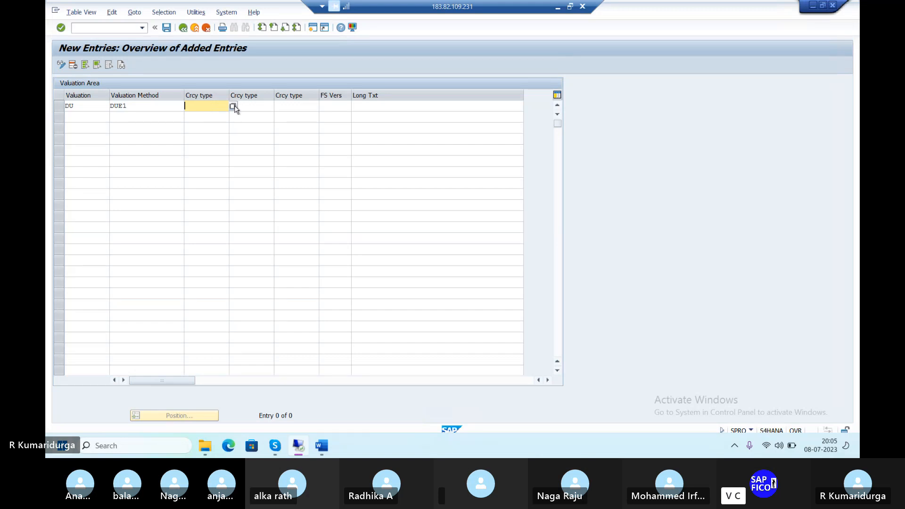
{"action": "left_click", "coordinate": [234, 106]}
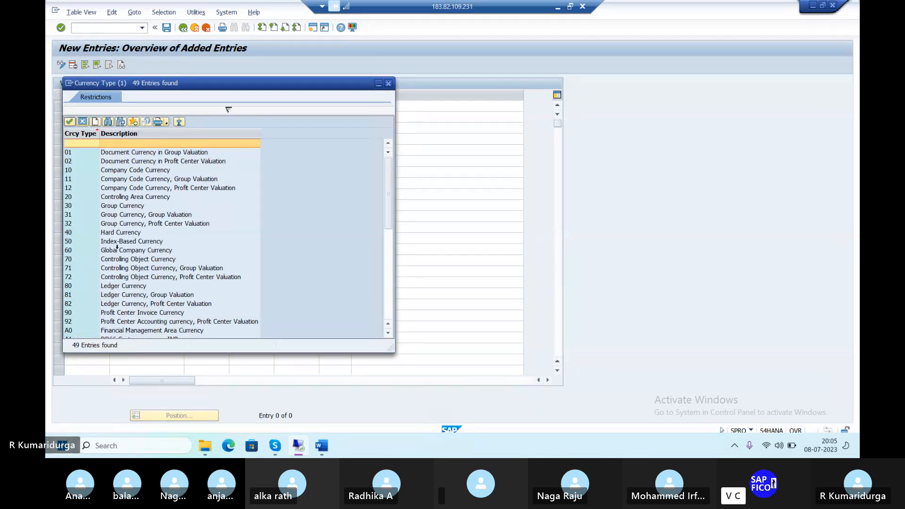
{"action": "left_click", "coordinate": [131, 171]}
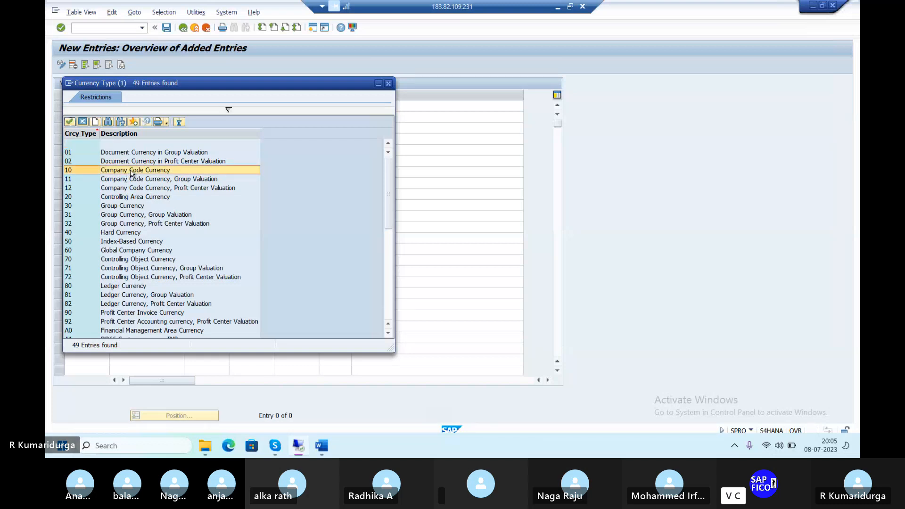
{"action": "double_click", "coordinate": [130, 173]}
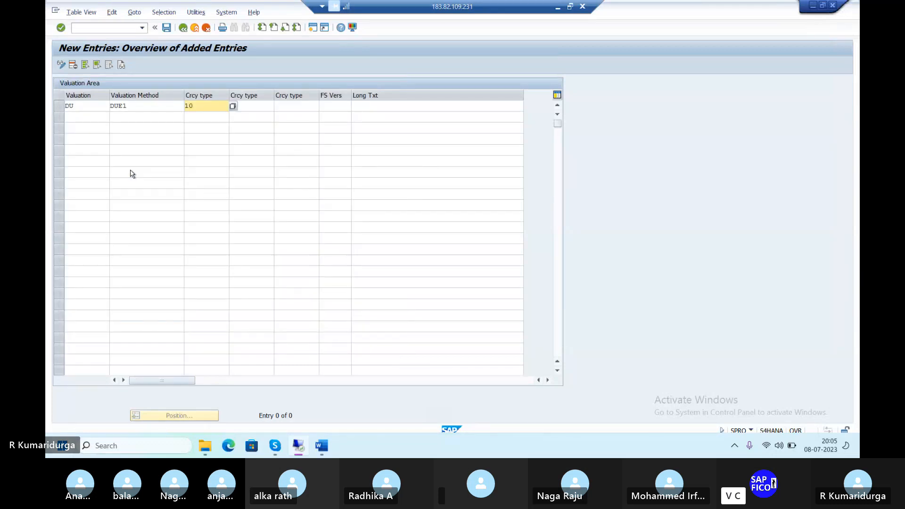
{"action": "key", "text": "Return"}
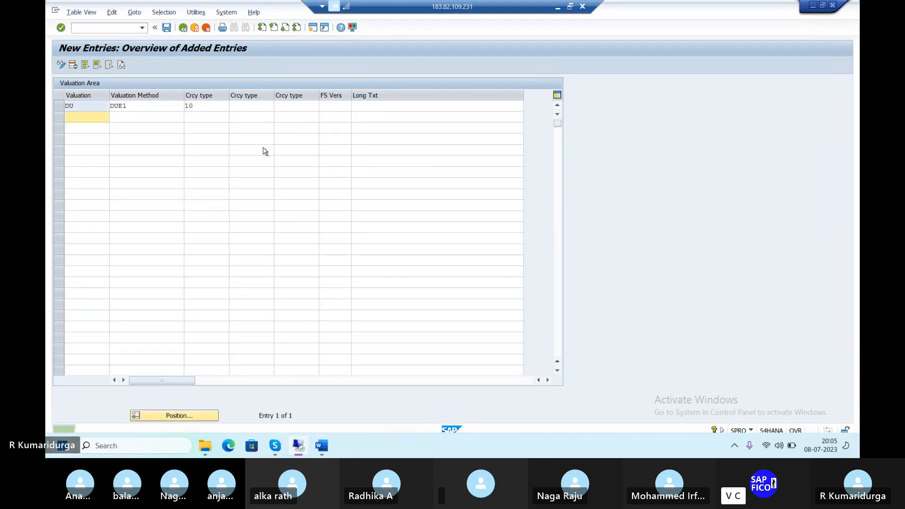
{"action": "left_click", "coordinate": [166, 28]}
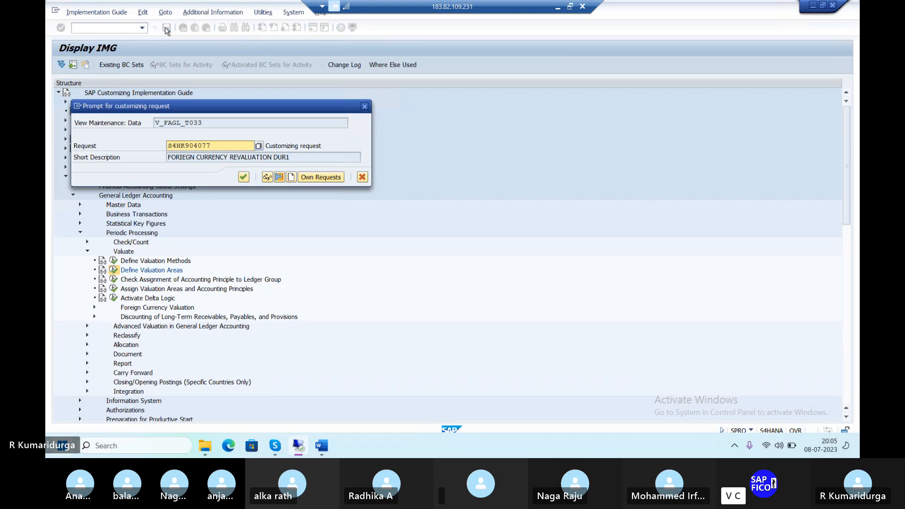
{"action": "key", "text": "Return"}
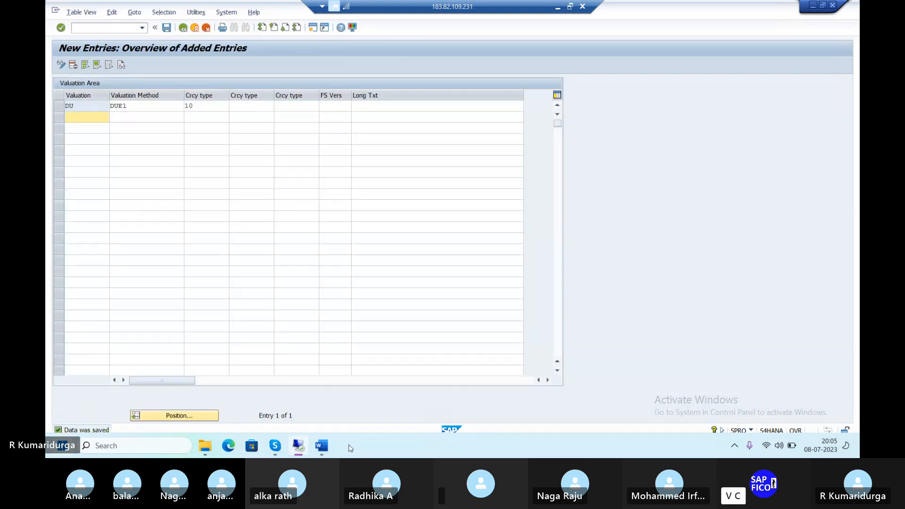
Check the next configuration step in the Word document and return to the valuation area overview in the SAP session
{"action": "left_click", "coordinate": [322, 446]}
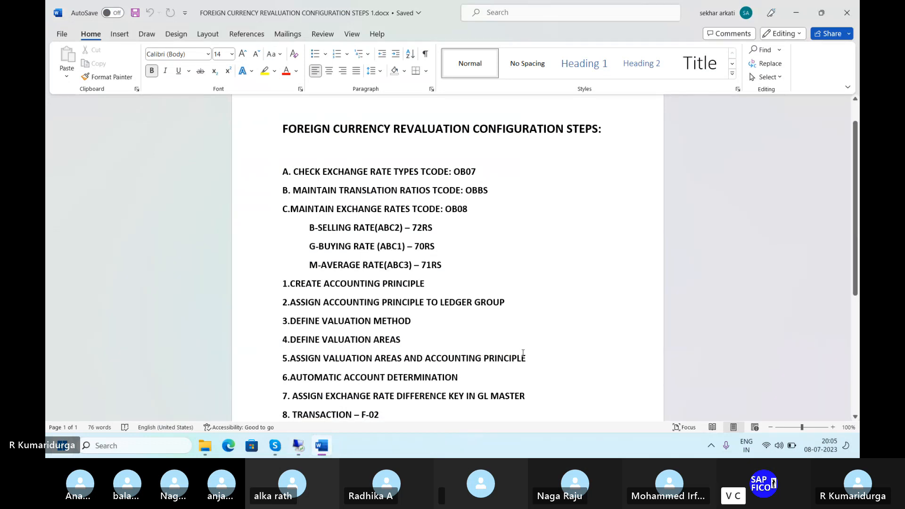
{"action": "mouse_move", "coordinate": [276, 450]}
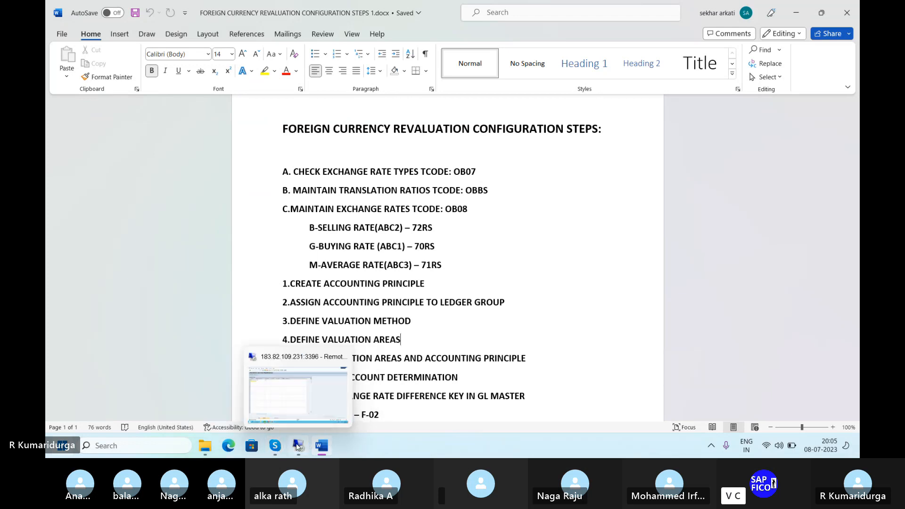
{"action": "left_click", "coordinate": [307, 414]}
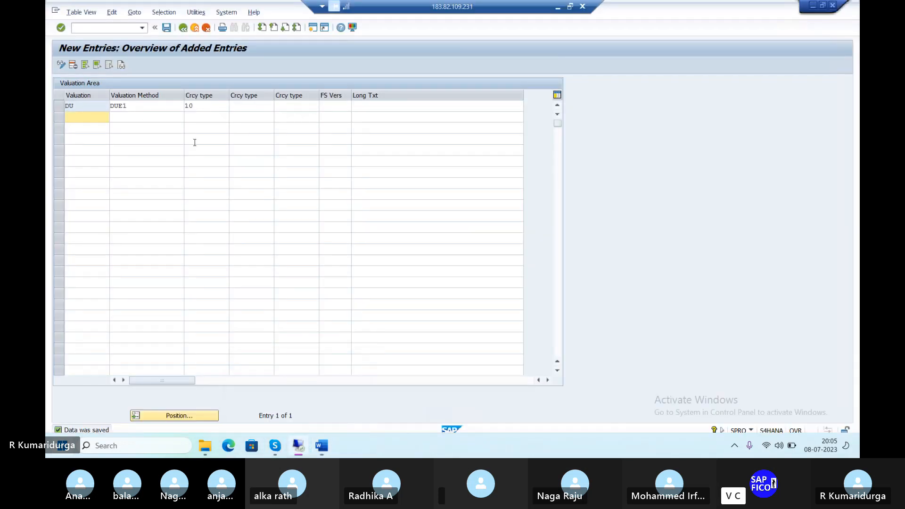
{"action": "left_click", "coordinate": [183, 28]}
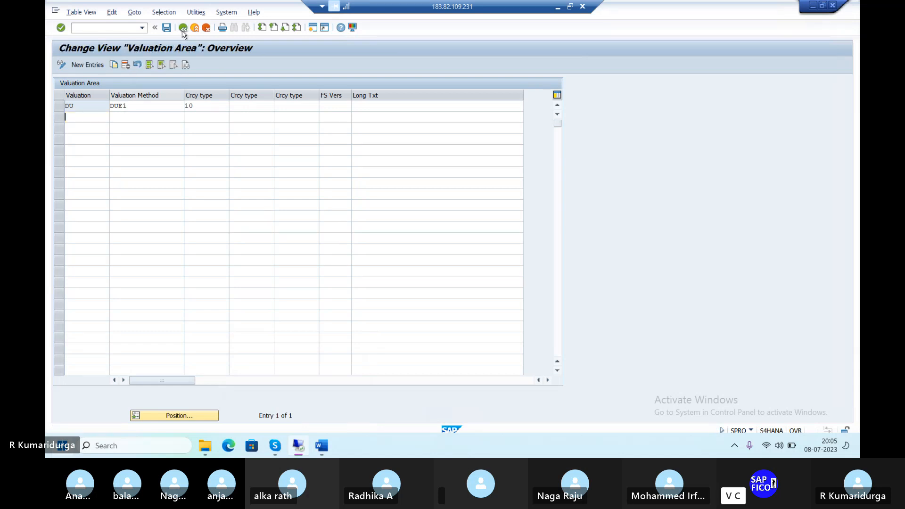
{"action": "mouse_move", "coordinate": [322, 445]}
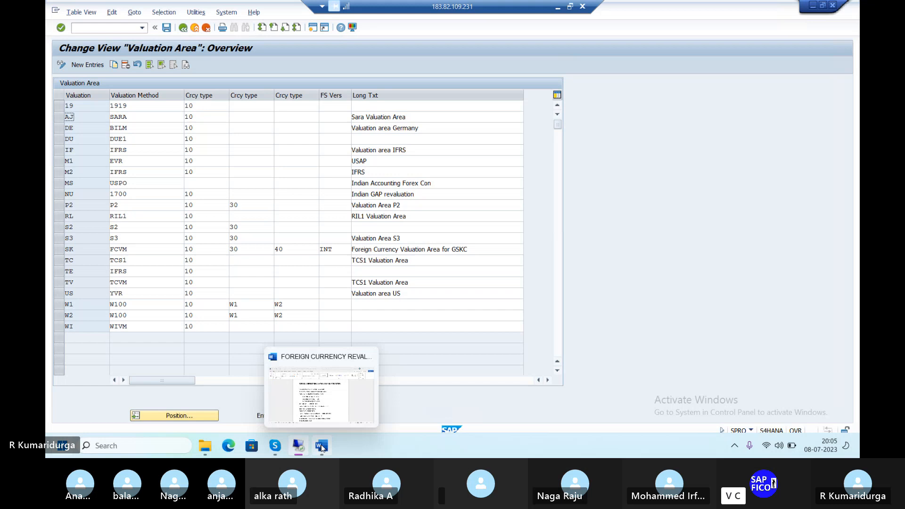
{"action": "left_click", "coordinate": [337, 395]}
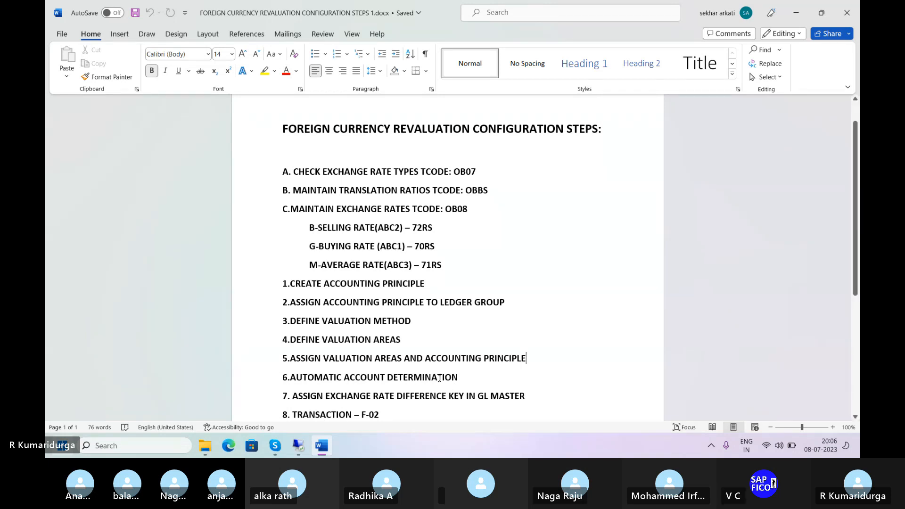
{"action": "mouse_move", "coordinate": [299, 446]}
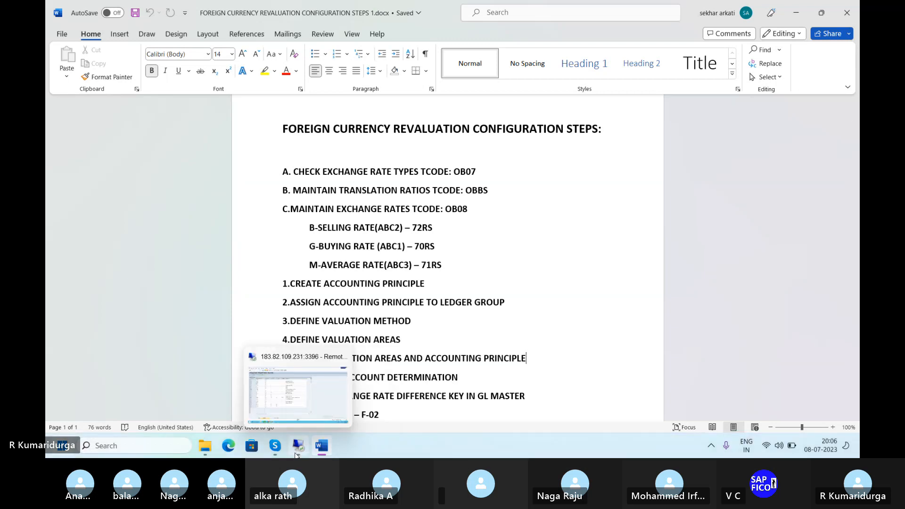
{"action": "left_click", "coordinate": [304, 405]}
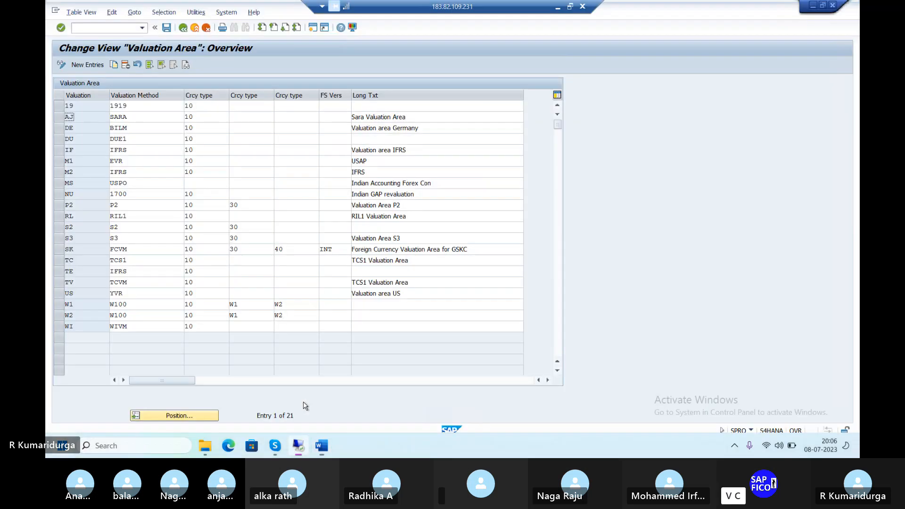
Return to the IMG structure, open Assign Valuation Areas and Accounting Principles, and start a new entry
{"action": "left_click", "coordinate": [183, 29]}
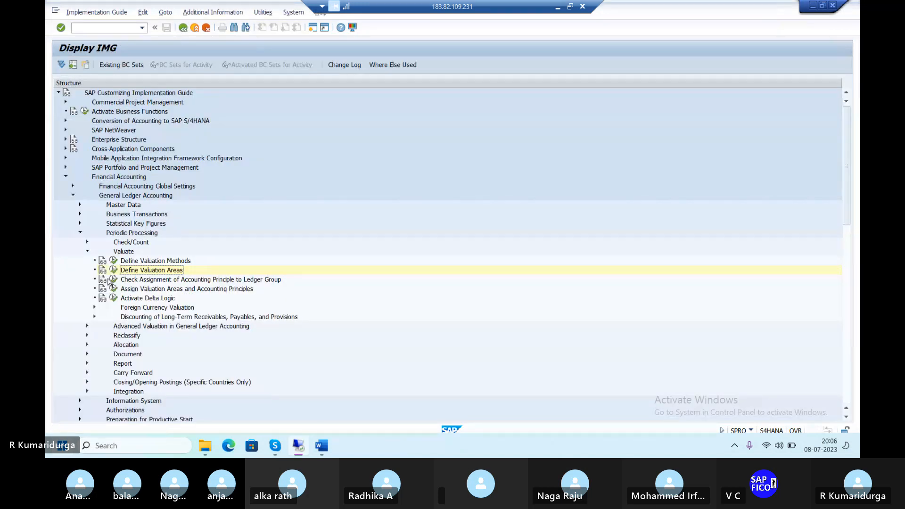
{"action": "left_click", "coordinate": [113, 289]}
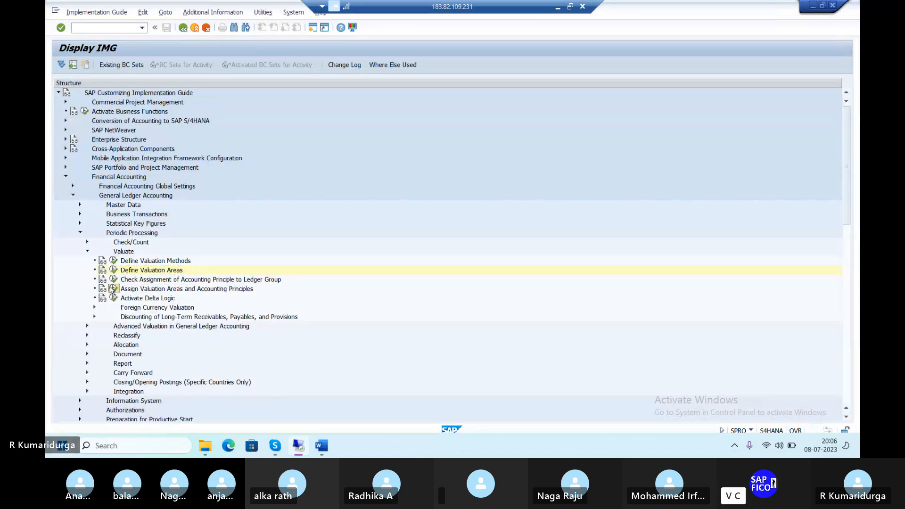
{"action": "left_click", "coordinate": [113, 289]}
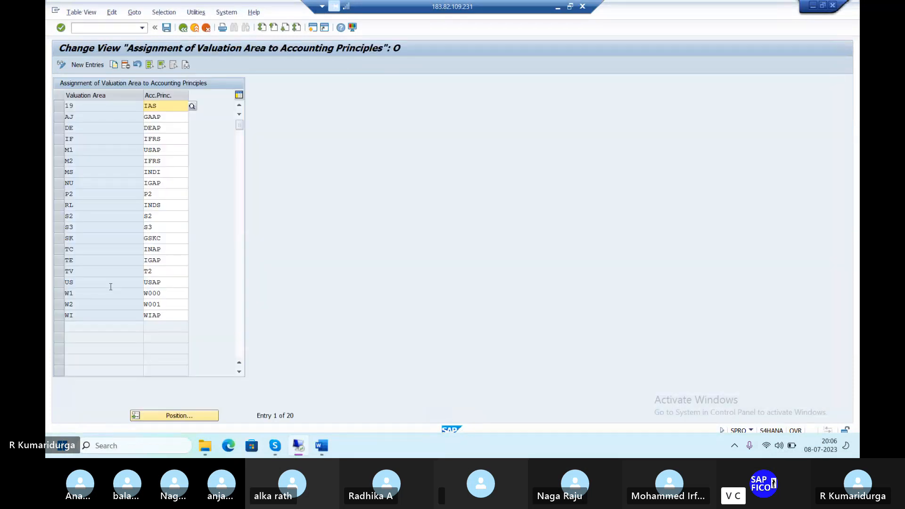
{"action": "left_click", "coordinate": [91, 65]}
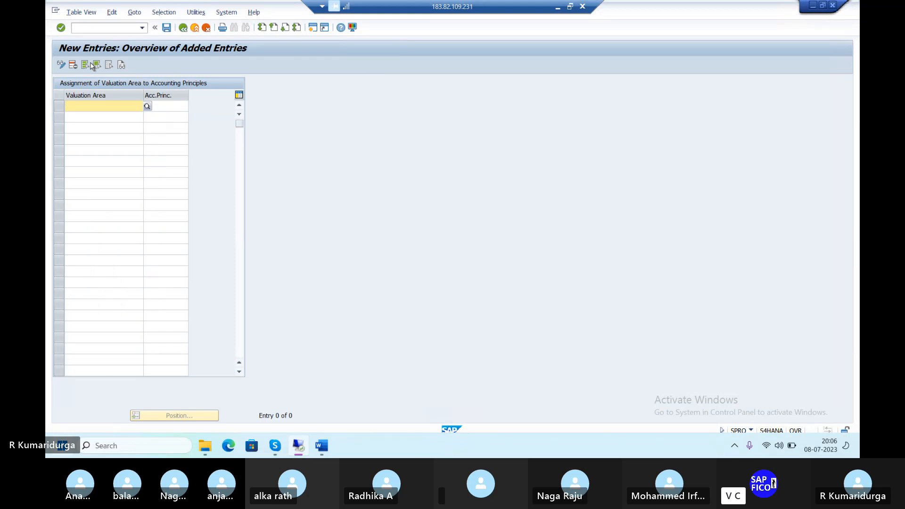
Assign valuation area DU to accounting principle APDU, save it in the proposed customizing request, and return to the assignment overview
{"action": "type", "text": "DU"}
{"action": "key", "text": "Tab"}
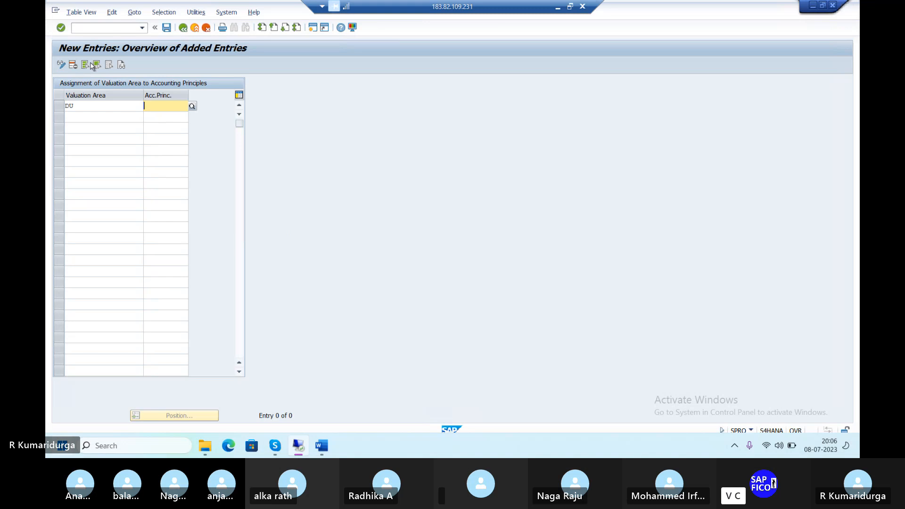
{"action": "type", "text": "APDU"}
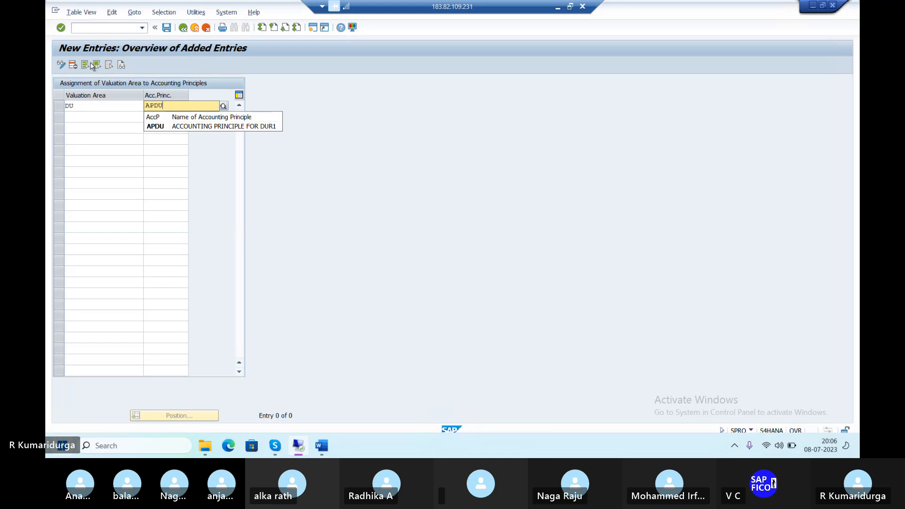
{"action": "left_click", "coordinate": [151, 126]}
{"action": "key", "text": "Return"}
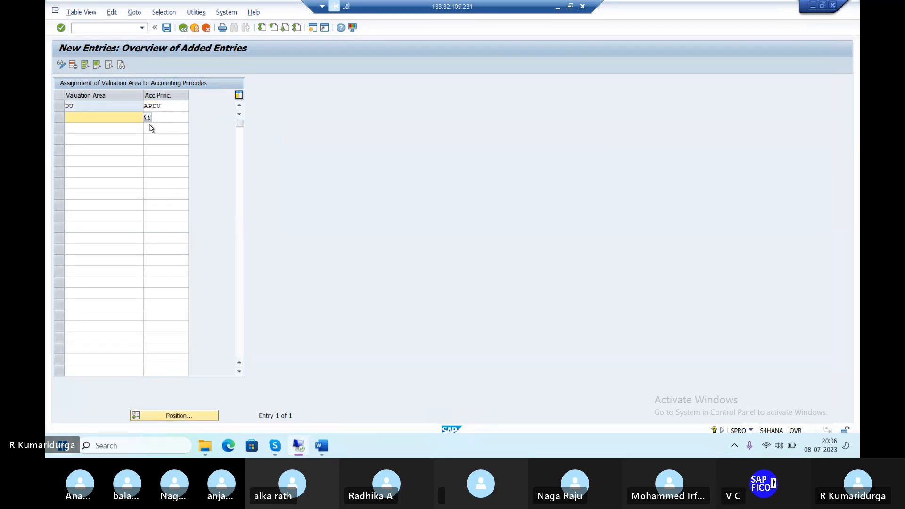
{"action": "left_click", "coordinate": [167, 28]}
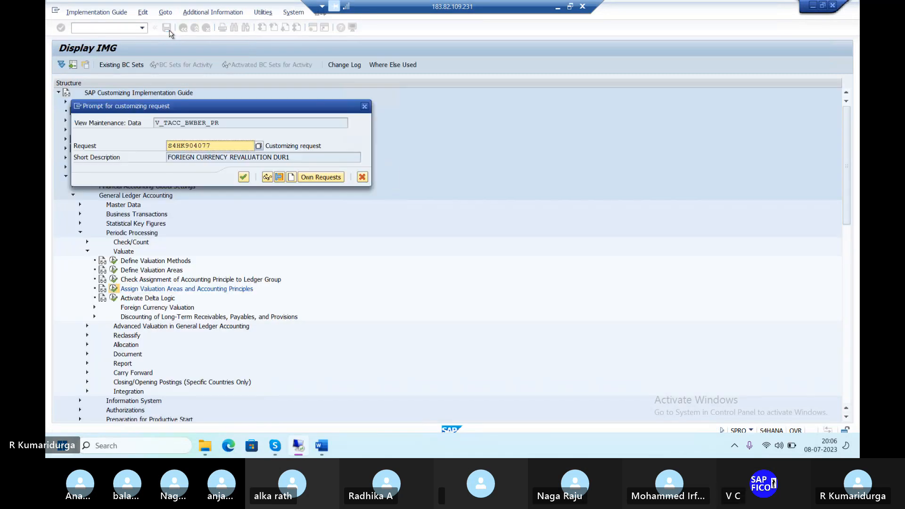
{"action": "key", "text": "Return"}
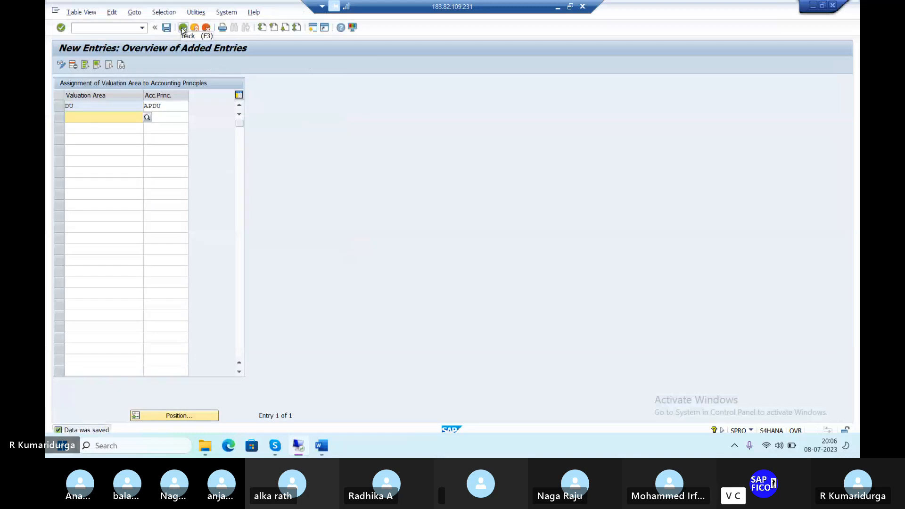
{"action": "left_click", "coordinate": [183, 28]}
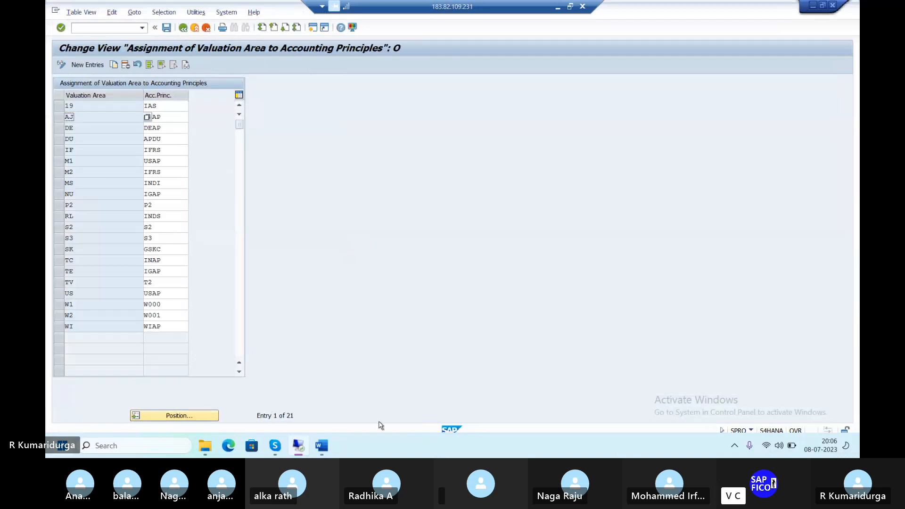
Switch to the Word document and start an indented sub-item "A." under "6.AUTOMATIC ACCOUNT DETERMINATION"
{"action": "left_click", "coordinate": [323, 446]}
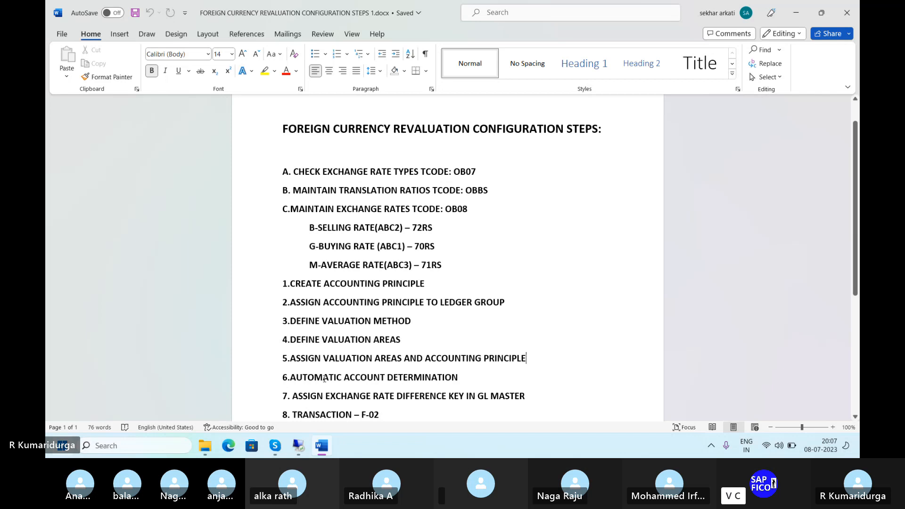
{"action": "scroll", "coordinate": [324, 379], "scroll_direction": "down", "scroll_amount": 3}
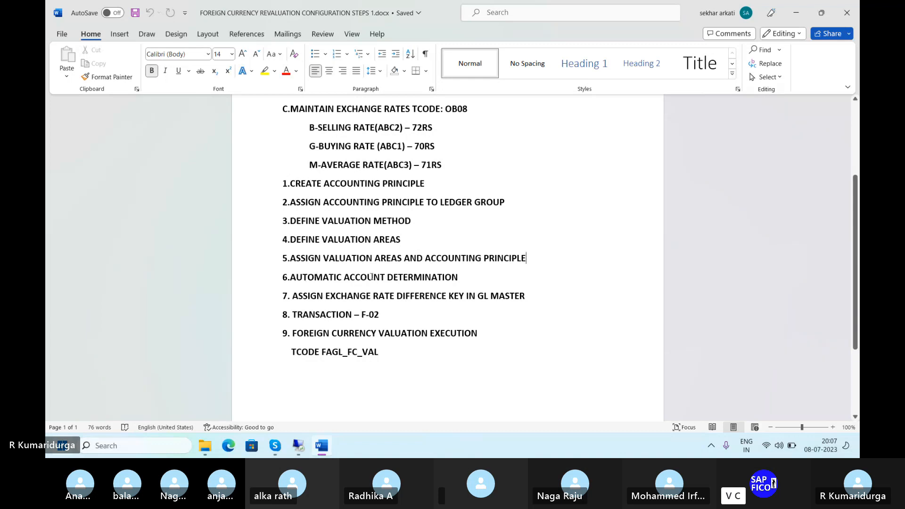
{"action": "left_click", "coordinate": [461, 278]}
{"action": "key", "text": "Return"}
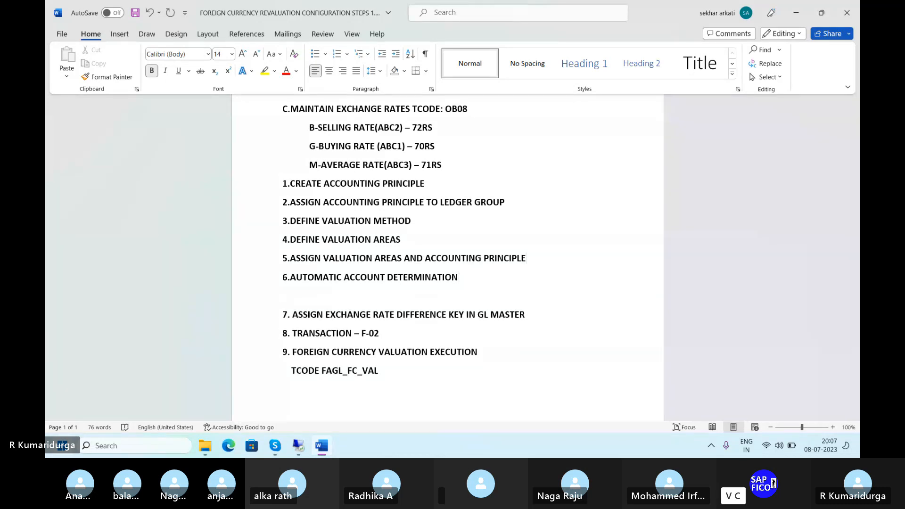
{"action": "key", "text": "Tab"}
{"action": "type", "text": "A."}
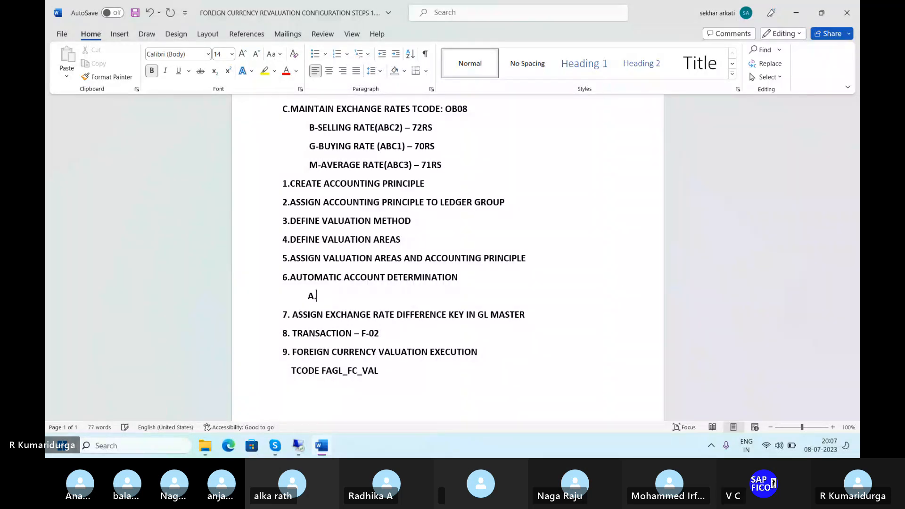
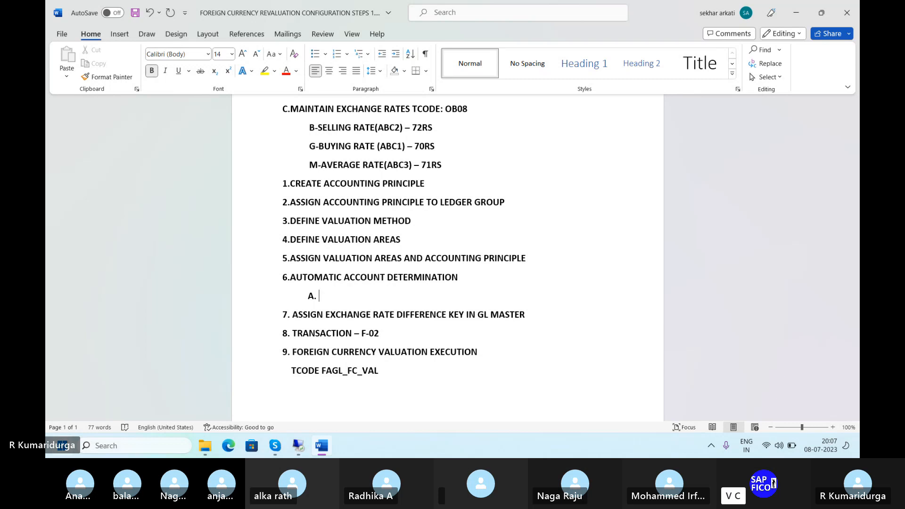
Write "CREAT REALISED GAIN A/C -FS00" as the text of sub-item A and start a new line below it
{"action": "type", "text": "REALISED"}
{"action": "key", "text": "Left"}
{"action": "key", "text": "Left"}
{"action": "key", "text": "Left"}
{"action": "key", "text": "Left"}
{"action": "key", "text": "Left"}
{"action": "type", "text": "CREAT"}
{"action": "key", "text": "Right"}
{"action": "key", "text": "Right"}
{"action": "key", "text": "Right"}
{"action": "key", "text": "Right"}
{"action": "key", "text": "Right"}
{"action": "key", "text": "Right"}
{"action": "key", "text": "Right"}
{"action": "key", "text": "Right"}
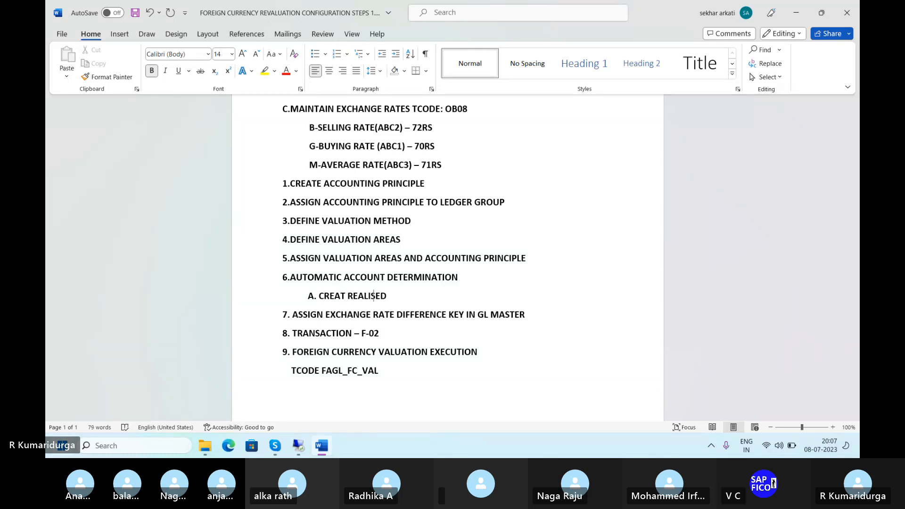
{"action": "type", "text": "GAI"}
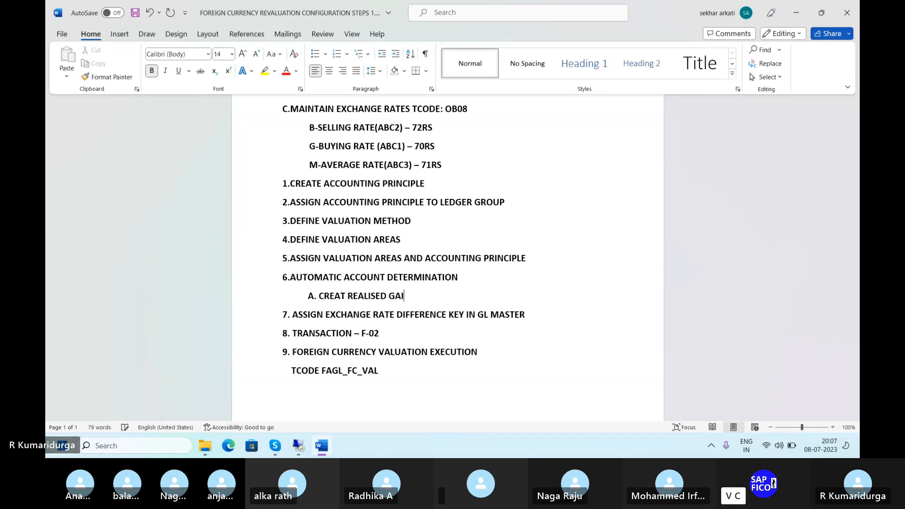
{"action": "type", "text": "N A/C -FS"}
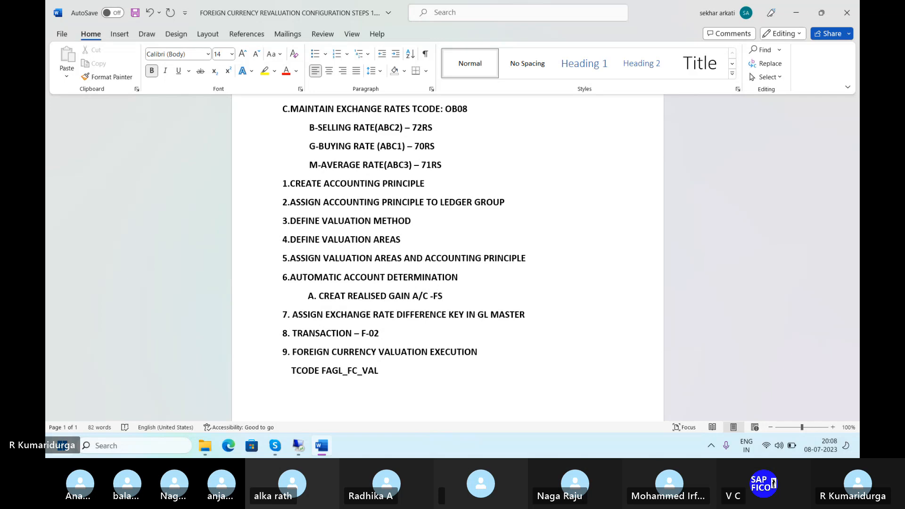
{"action": "type", "text": "00"}
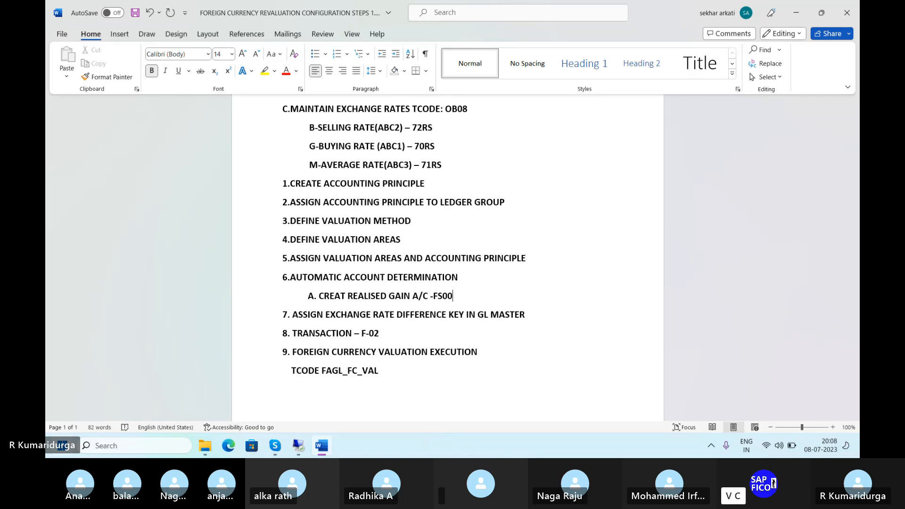
{"action": "key", "text": "Return"}
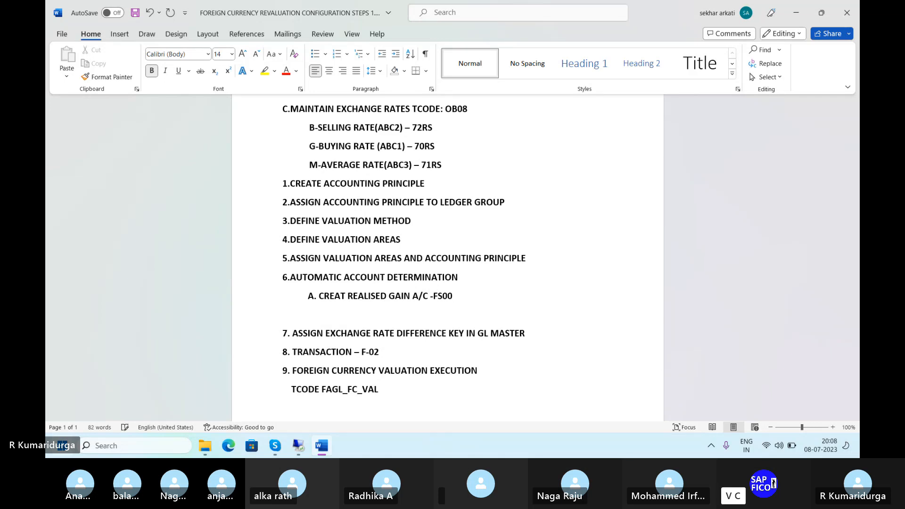
Write sub-item "B. CREATE REALISED LOSS A/C – FS00" under automatic account determination and start a new line below it
{"action": "type", "text": "B. CREATE REALISED LOSS A"}
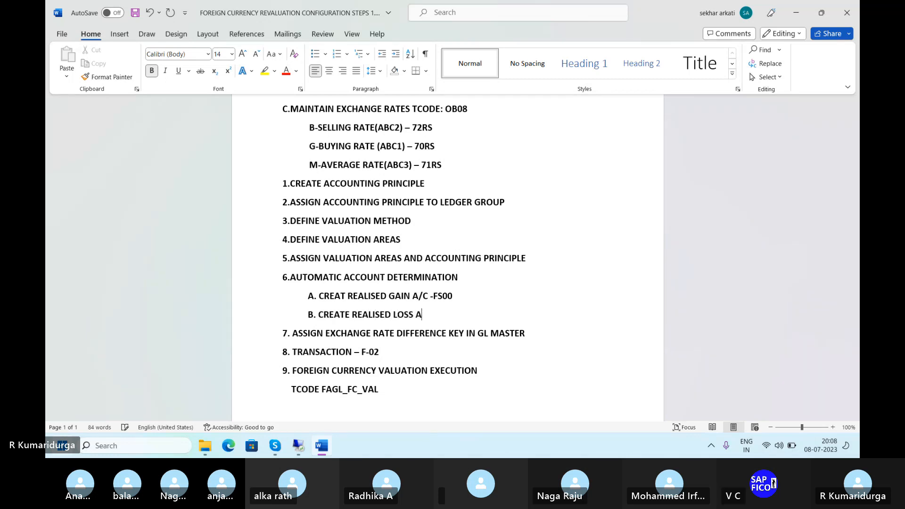
{"action": "type", "text": "/C - "}
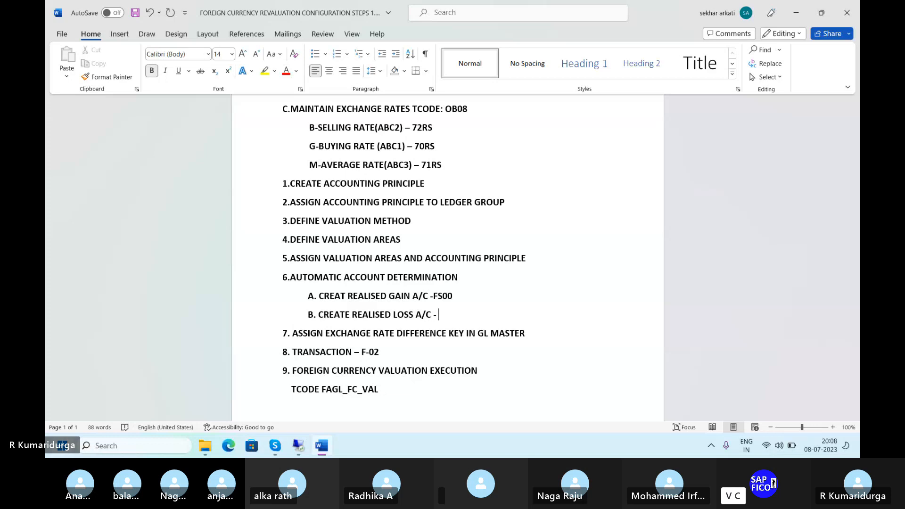
{"action": "type", "text": "FS00"}
{"action": "key", "text": "Return"}
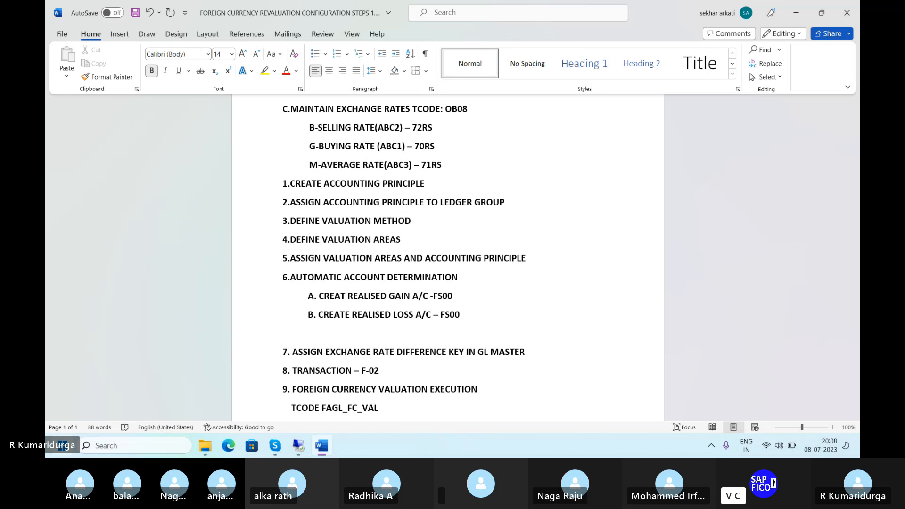
Write sub-item "C. CREATE BALANCE ADJ. A/C--- FS00" under automatic account determination
{"action": "type", "text": "C. CREATE BALANCE "}
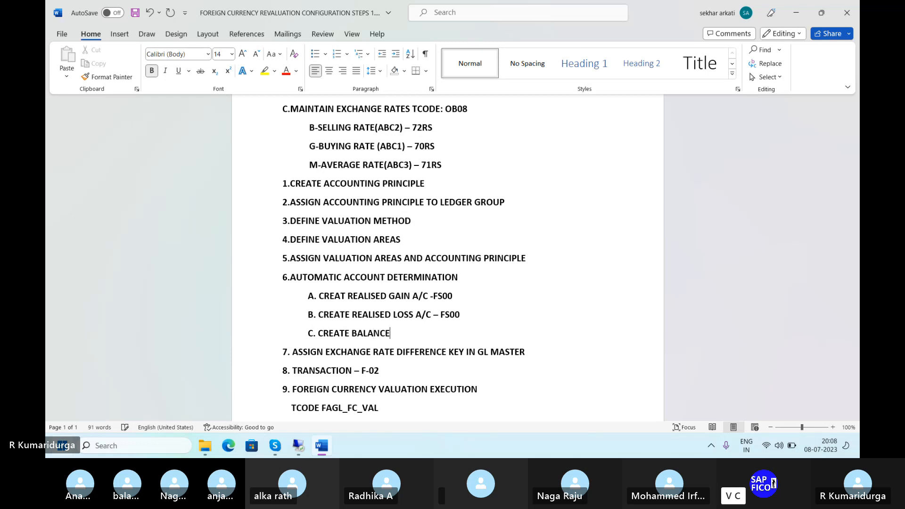
{"action": "type", "text": "ADJ. A/C"}
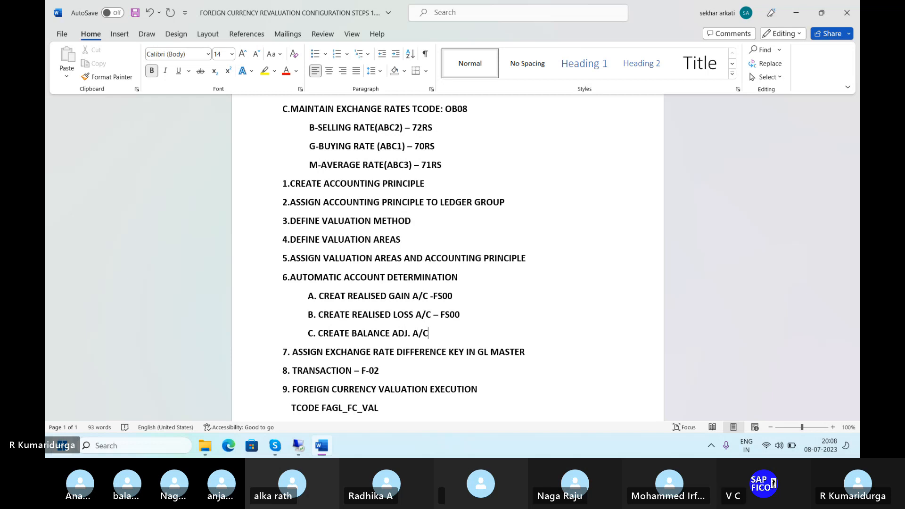
{"action": "type", "text": "--"}
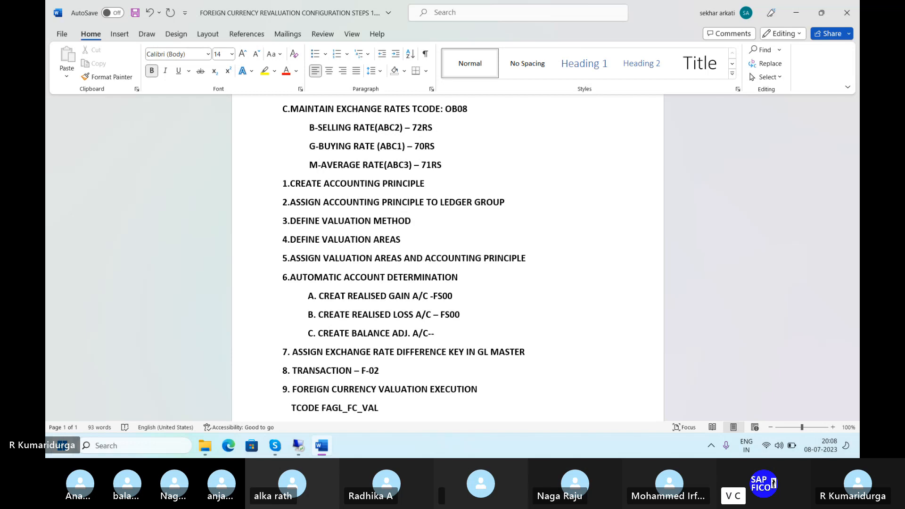
{"action": "type", "text": "-"}
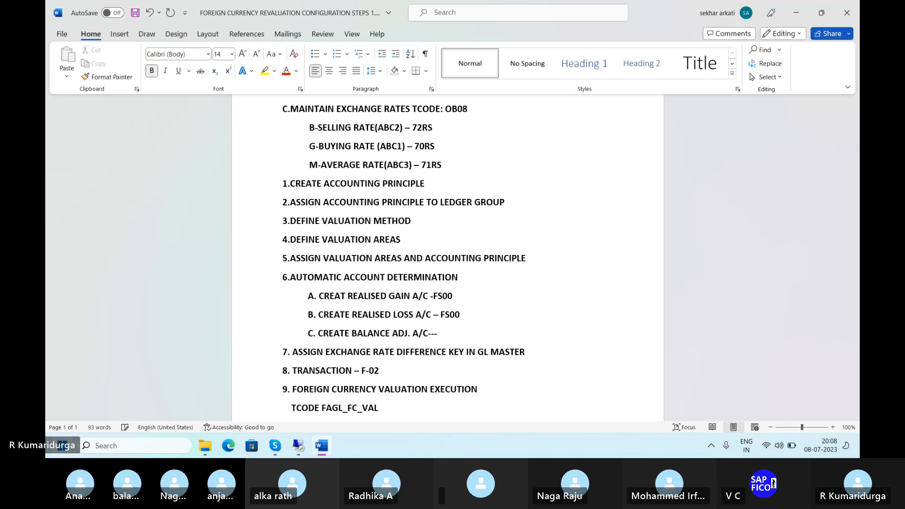
{"action": "type", "text": " FS"}
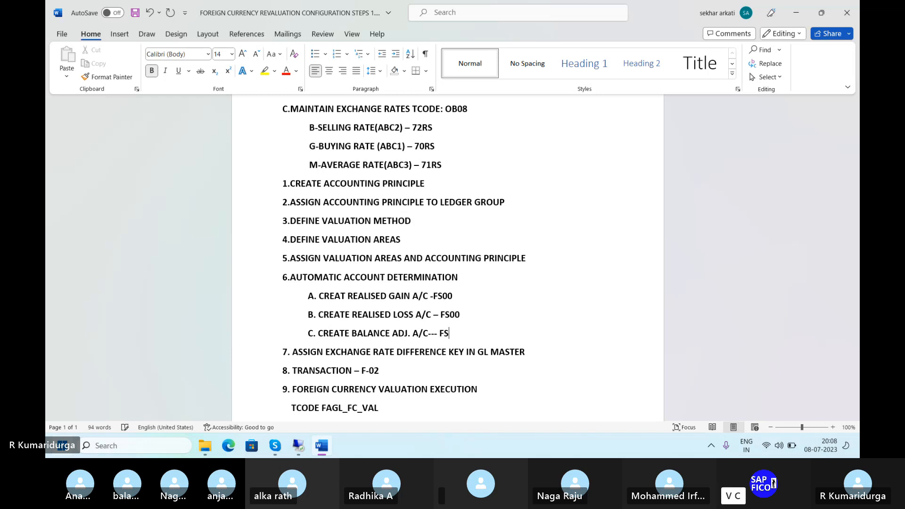
{"action": "type", "text": "00("}
{"action": "key", "text": "BackSpace"}
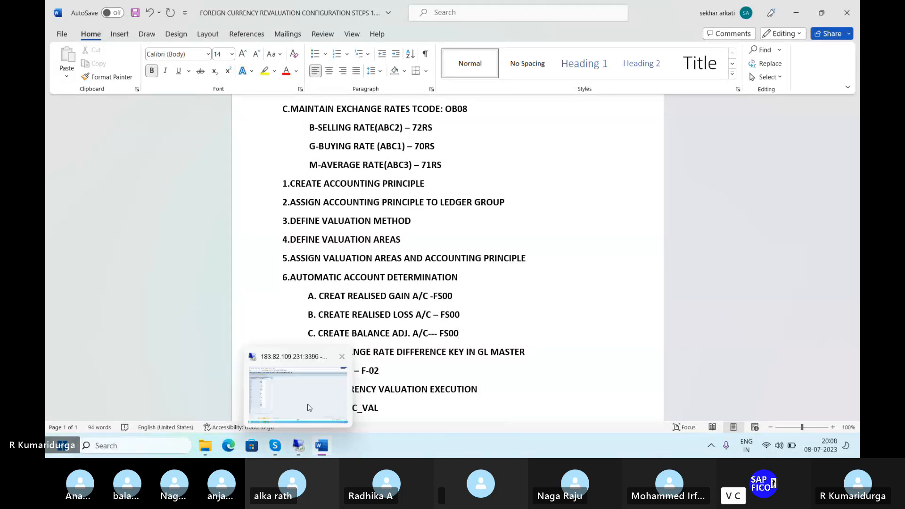
Switch to the SAP remote session, start transaction FS00, and change the company code of the account list to DUR1
{"action": "left_click", "coordinate": [298, 445]}
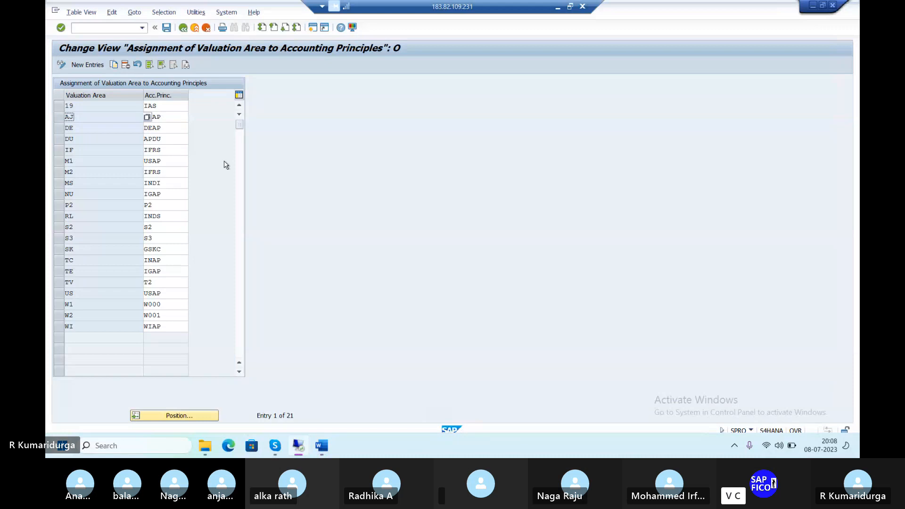
{"action": "left_click", "coordinate": [83, 27]}
{"action": "type", "text": "/NFS00"}
{"action": "key", "text": "Return"}
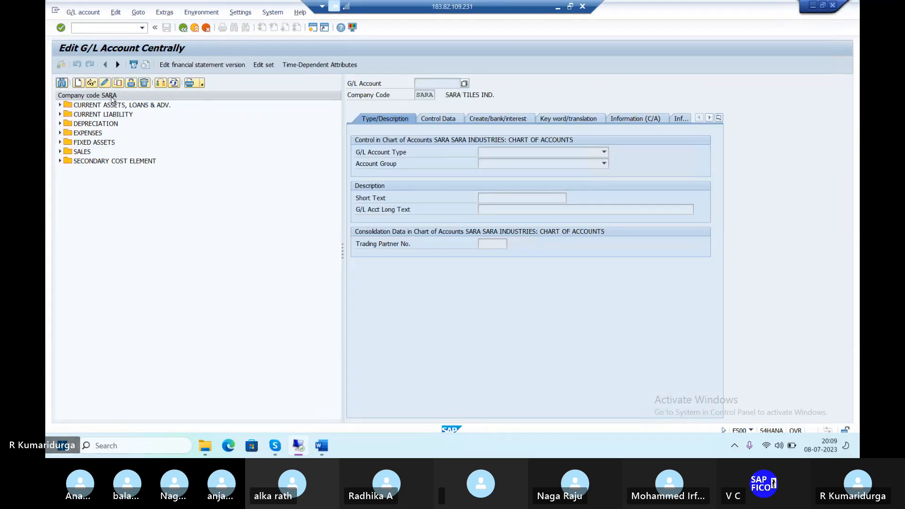
{"action": "left_click", "coordinate": [166, 84]}
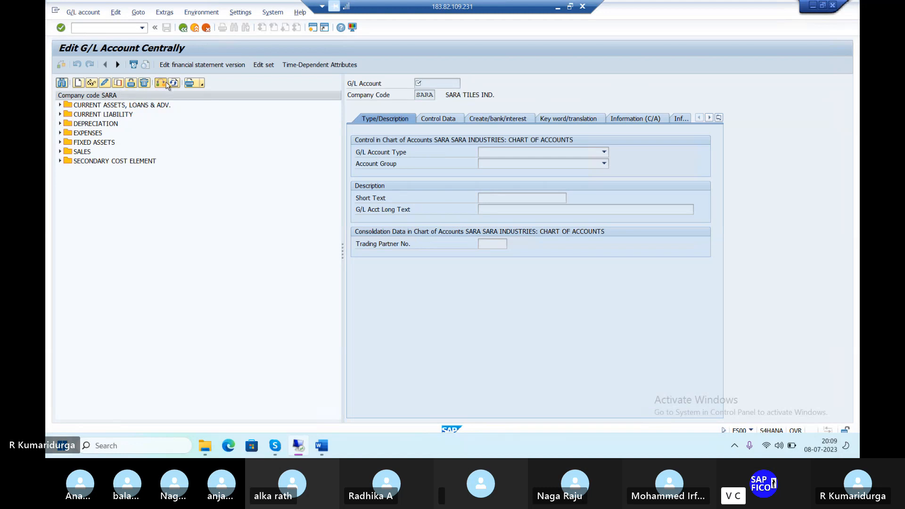
{"action": "type", "text": "DUR1"}
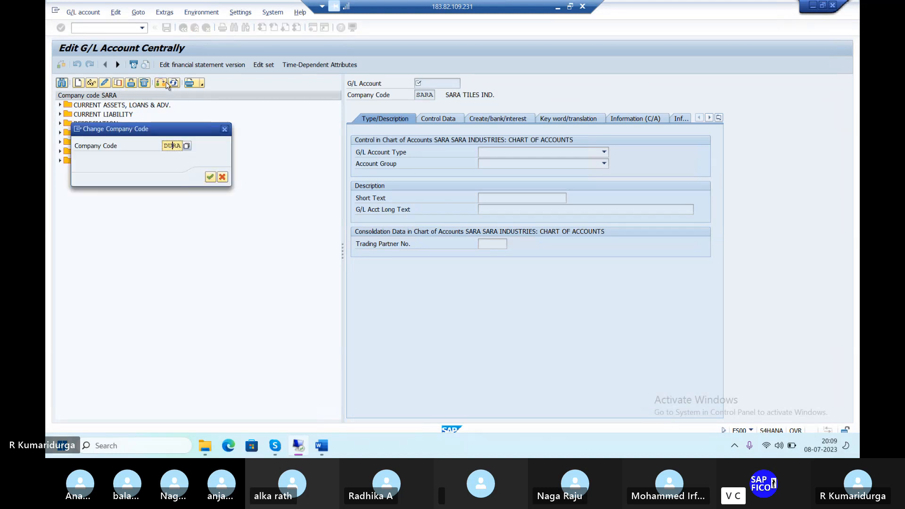
{"action": "key", "text": "Return"}
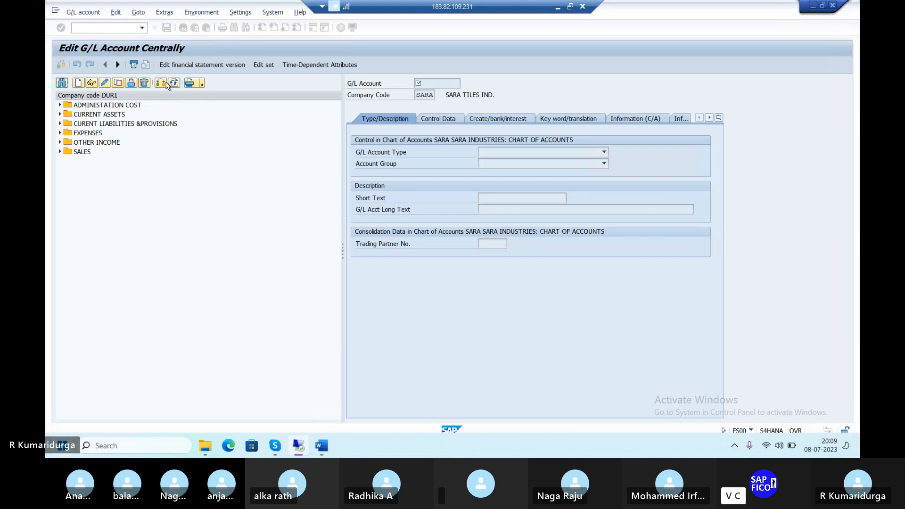
Copy expense G/L account 400300 CASH DISCOUNT PAID to new account 400301 in company code DUR1
{"action": "left_click", "coordinate": [60, 133]}
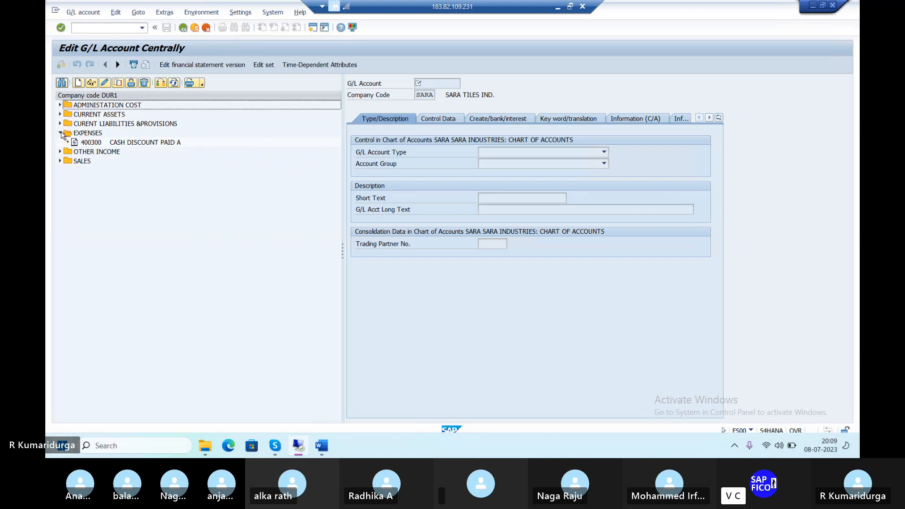
{"action": "left_click", "coordinate": [99, 142]}
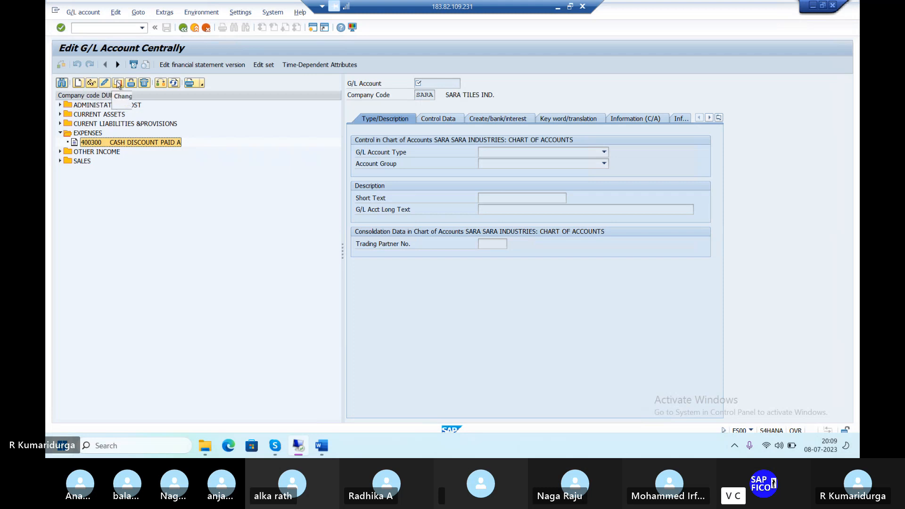
{"action": "left_click", "coordinate": [118, 83]}
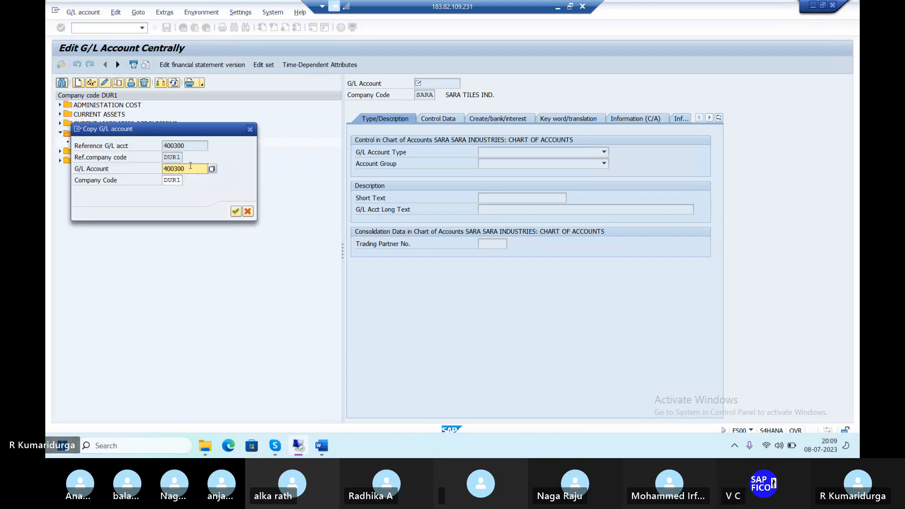
{"action": "double_click", "coordinate": [190, 169]}
{"action": "type", "text": "400301"}
{"action": "key", "text": "Return"}
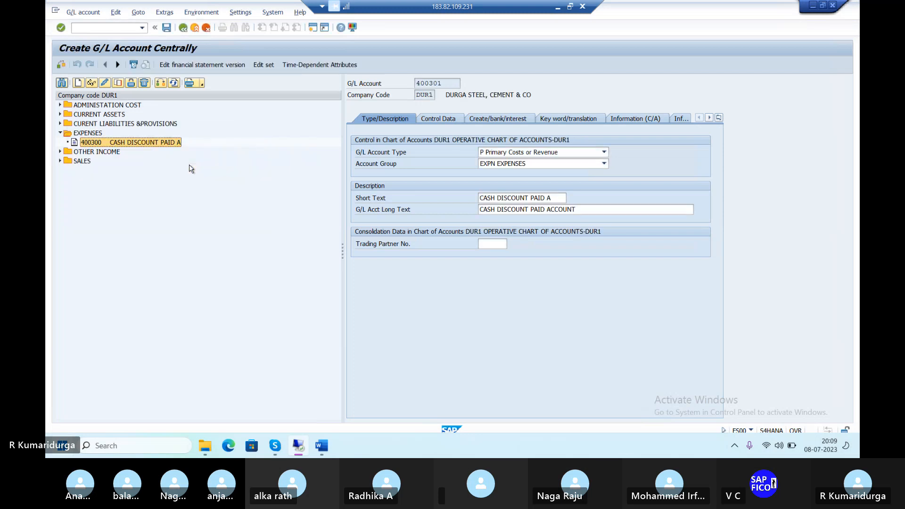
Set the short text of G/L account 400301 to "REALISED LOSS A/C"
{"action": "left_click", "coordinate": [480, 195]}
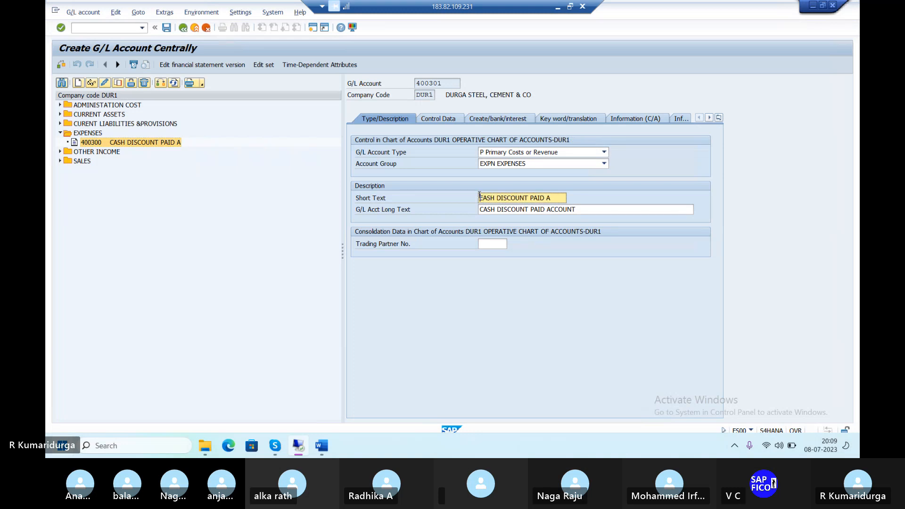
{"action": "type", "text": "REALISED LOSS"}
{"action": "key", "text": "Delete"}
{"action": "key", "text": "Delete"}
{"action": "key", "text": "Delete"}
{"action": "key", "text": "Delete"}
{"action": "key", "text": "Delete"}
{"action": "key", "text": "Right"}
{"action": "type", "text": "/C"}
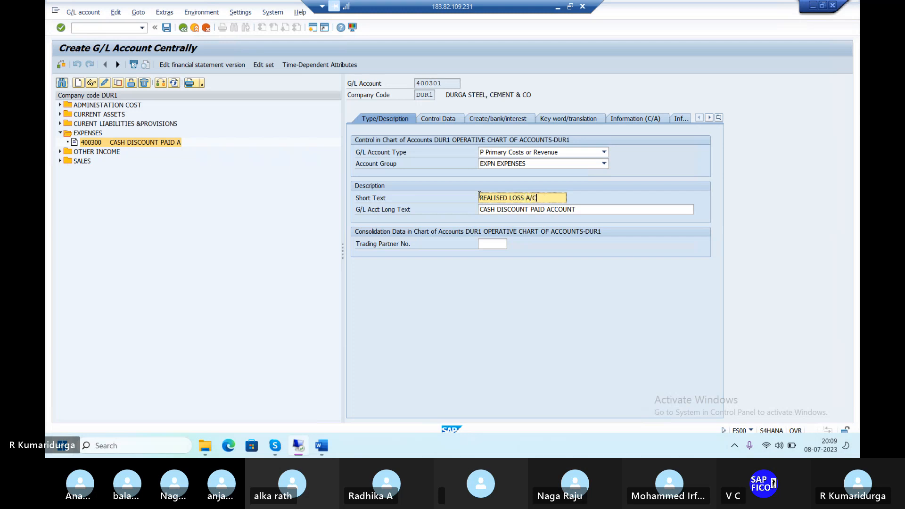
Replace "CASH DISCOUNT PAID" with "REALISED LOSS" in the long text of G/L account 400301
{"action": "left_click", "coordinate": [480, 209]}
{"action": "type", "text": "RAL"}
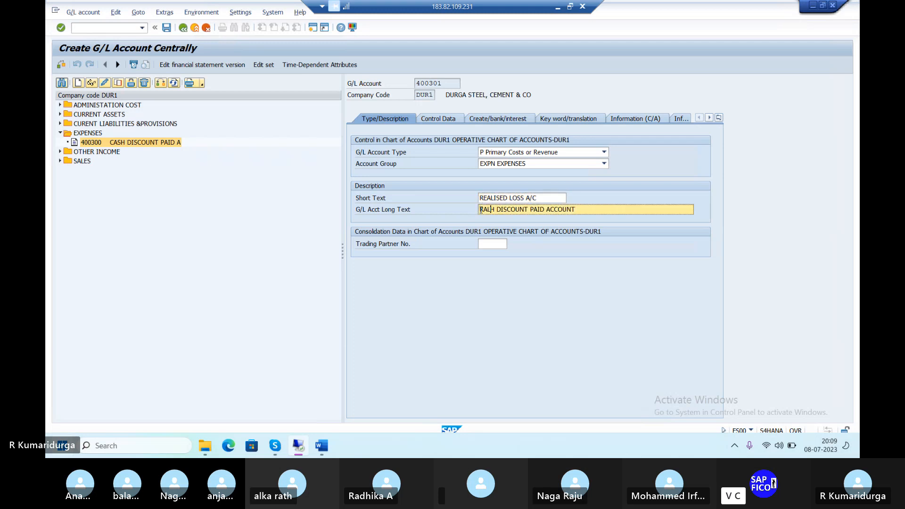
{"action": "key", "text": "BackSpace"}
{"action": "key", "text": "BackSpace"}
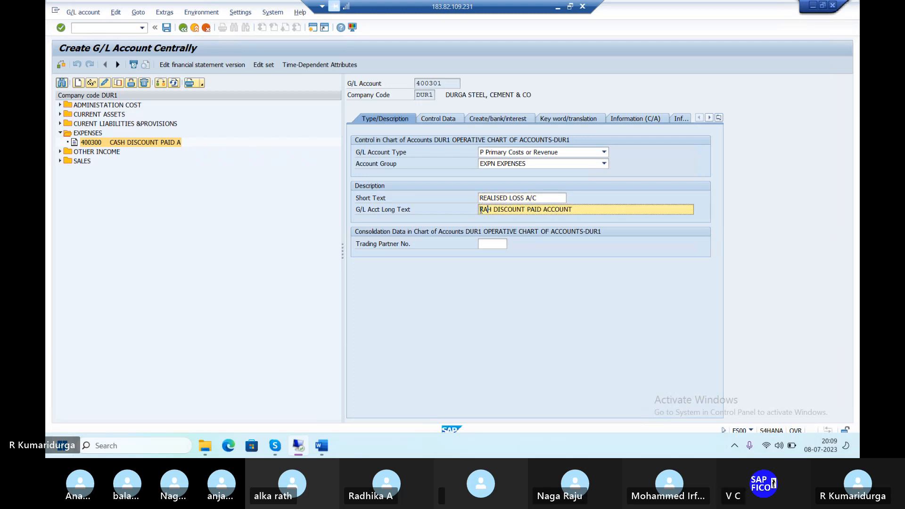
{"action": "type", "text": "EALISED LOSS"}
{"action": "key", "text": "Delete"}
{"action": "key", "text": "Delete"}
Review the control data and document creation settings of G/L account 400301, and save the account
{"action": "left_click", "coordinate": [444, 121]}
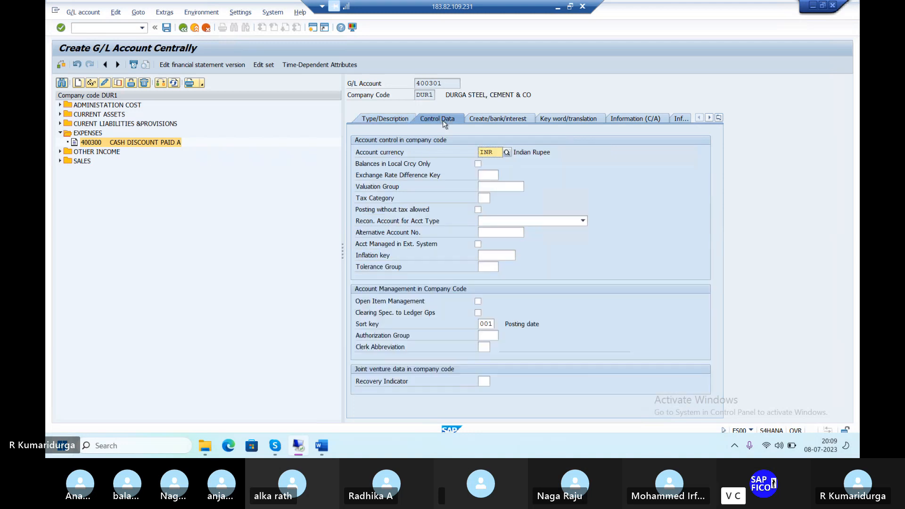
{"action": "left_click", "coordinate": [491, 119]}
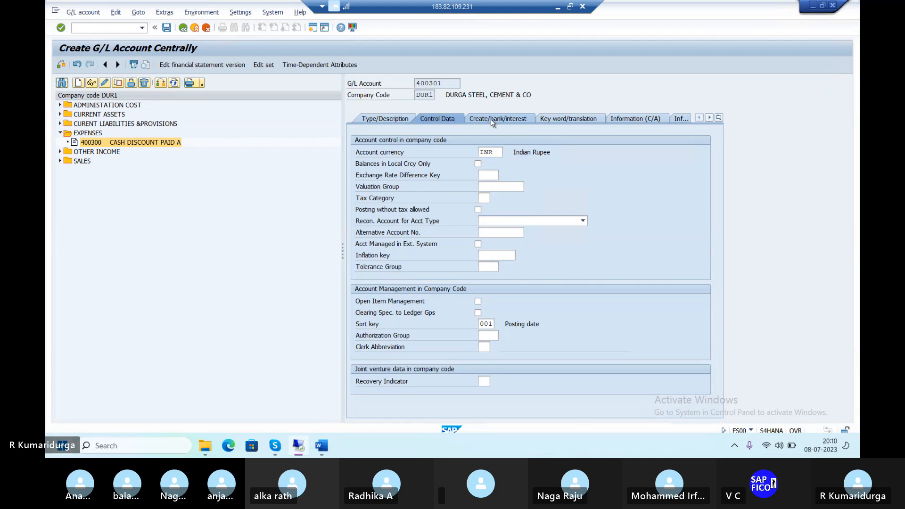
{"action": "left_click", "coordinate": [168, 29]}
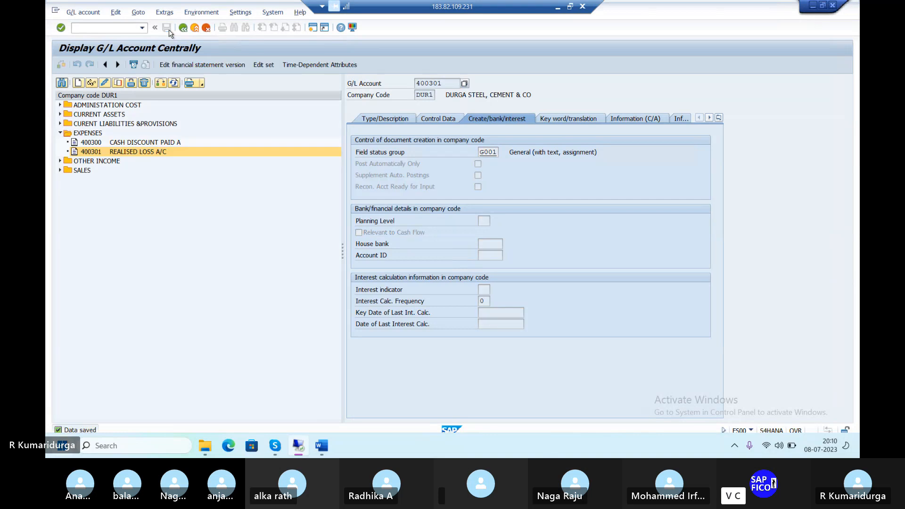
Copy the other-income G/L account 200300 CASH DISCOUNT REC to new account 200301 in company code DUR1
{"action": "left_click", "coordinate": [61, 162]}
{"action": "left_click", "coordinate": [116, 170]}
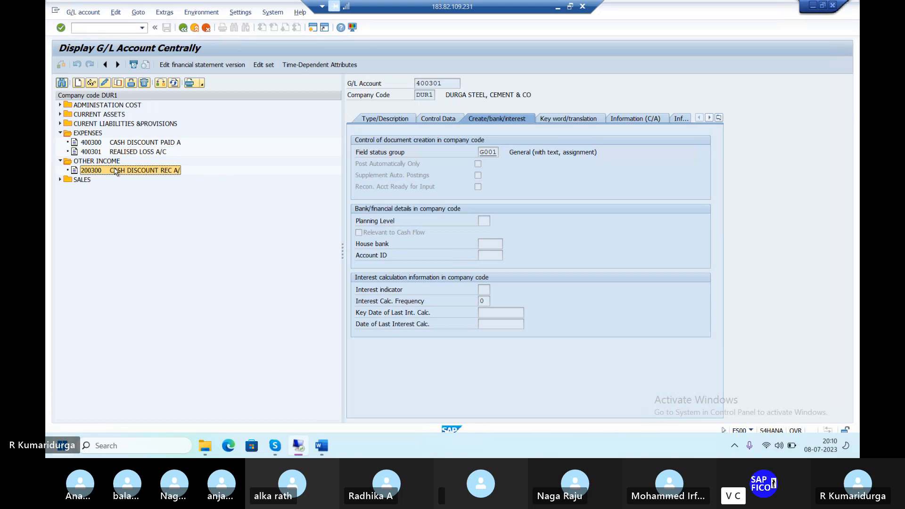
{"action": "left_click", "coordinate": [118, 83]}
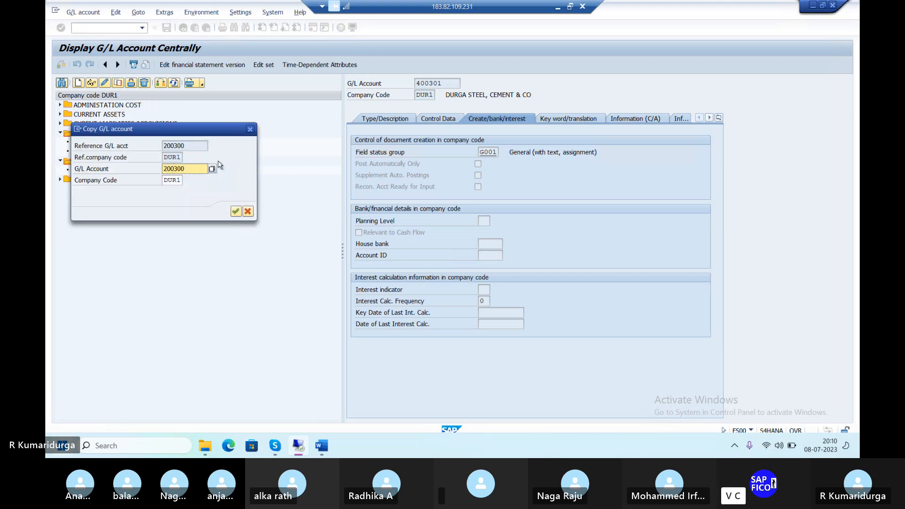
{"action": "left_click", "coordinate": [192, 168]}
{"action": "key", "text": "BackSpace"}
{"action": "type", "text": "1"}
{"action": "key", "text": "Return"}
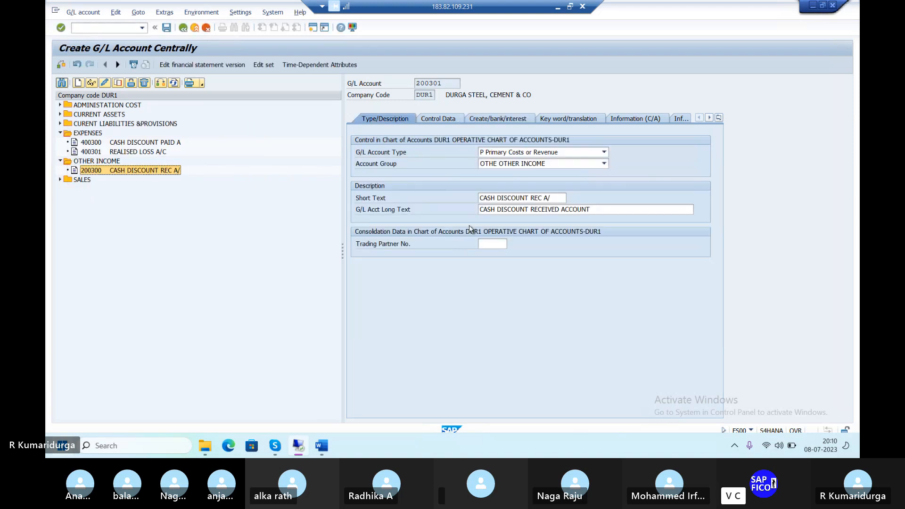
Set the short text of G/L account 200301 to "REALISED GAIN A/C"
{"action": "left_click", "coordinate": [481, 198]}
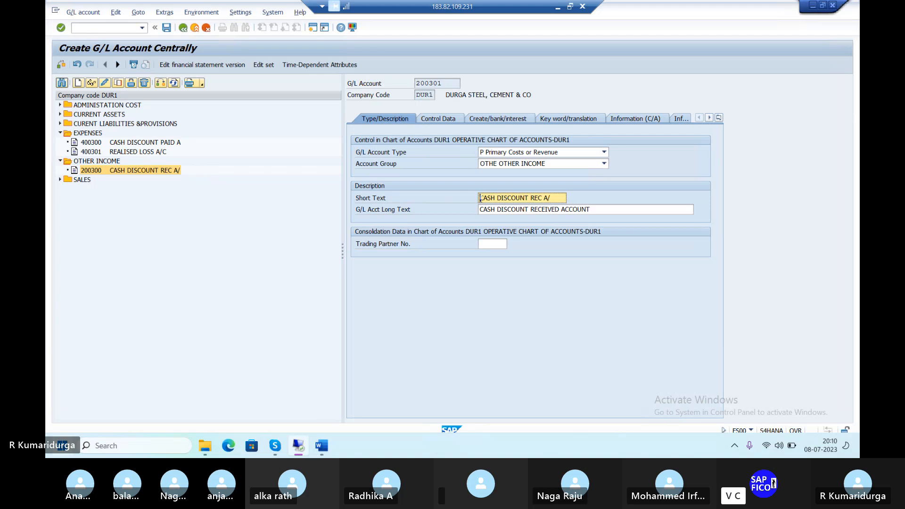
{"action": "key", "text": "Delete"}
{"action": "key", "text": "Delete"}
{"action": "type", "text": "REALISED GAIN"}
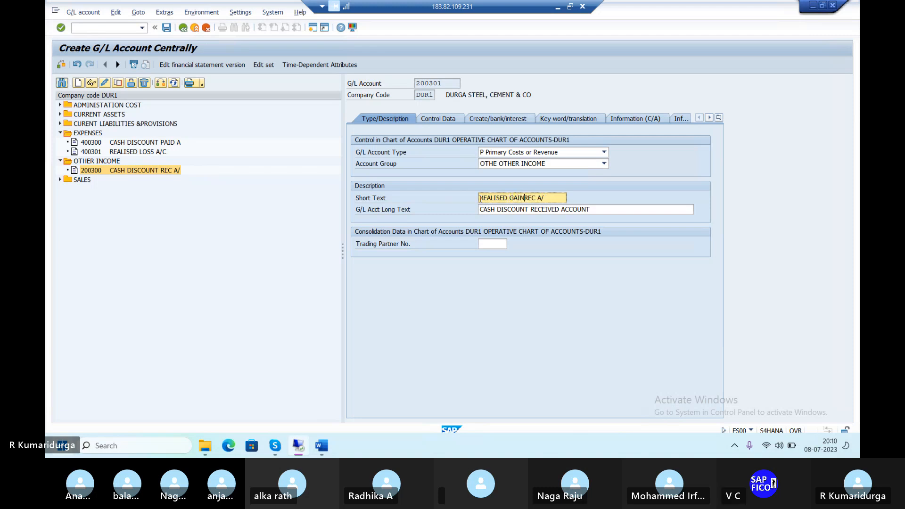
{"action": "key", "text": "Delete"}
{"action": "key", "text": "Delete"}
{"action": "key", "text": "Delete"}
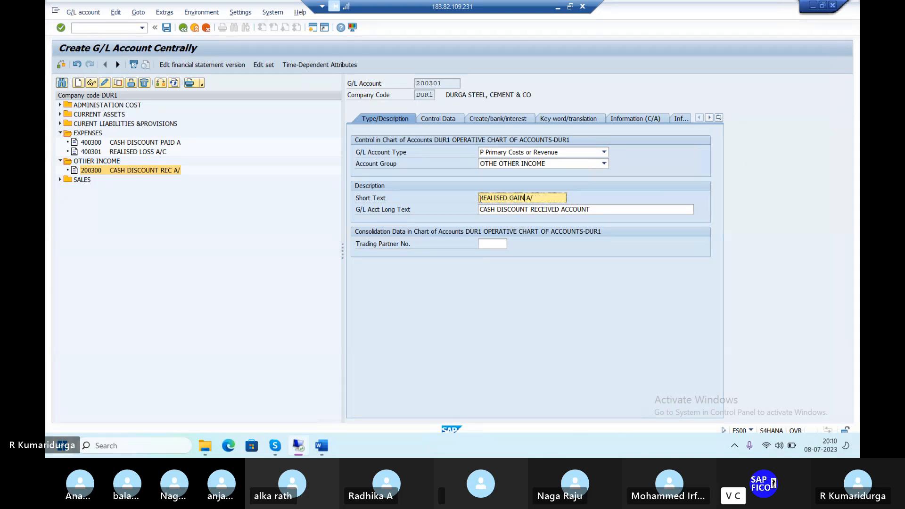
{"action": "key", "text": "End"}
{"action": "type", "text": "C"}
Set the long text of G/L account 200301 to "REALISED GAIN ACCOUNT" and open the account's control data
{"action": "left_click", "coordinate": [480, 212]}
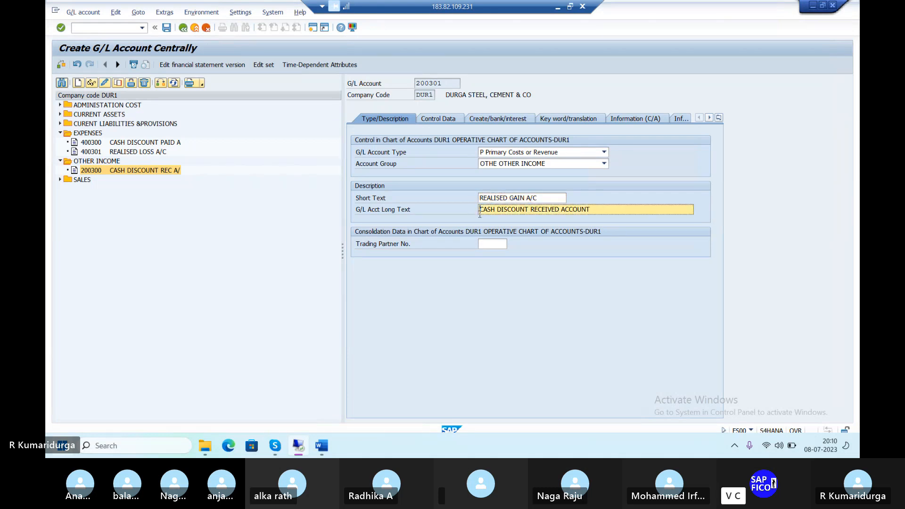
{"action": "type", "text": "REA"}
{"action": "key", "text": "Delete"}
{"action": "type", "text": "LISED GAI"}
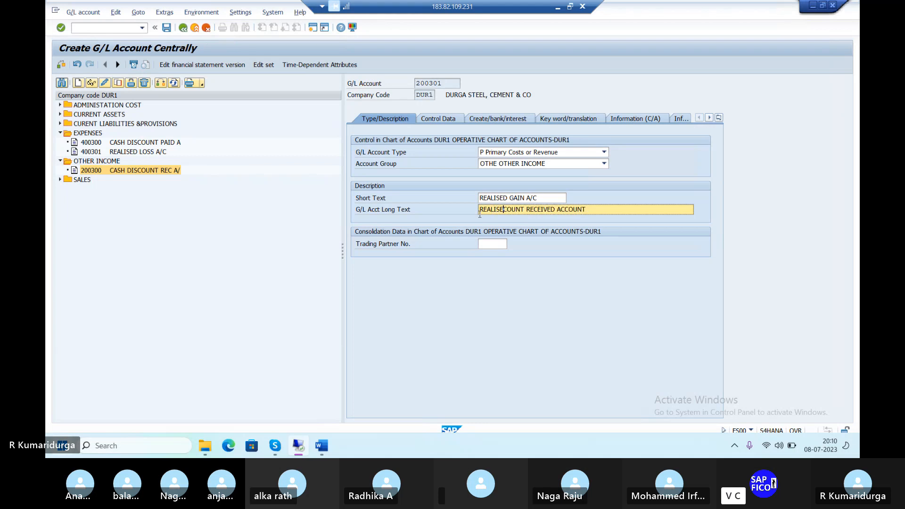
{"action": "type", "text": "N"}
{"action": "key", "text": "Delete"}
{"action": "key", "text": "Delete"}
{"action": "key", "text": "Delete"}
{"action": "key", "text": "Delete"}
{"action": "key", "text": "Delete"}
{"action": "key", "text": "Delete"}
{"action": "key", "text": "Delete"}
{"action": "key", "text": "Delete"}
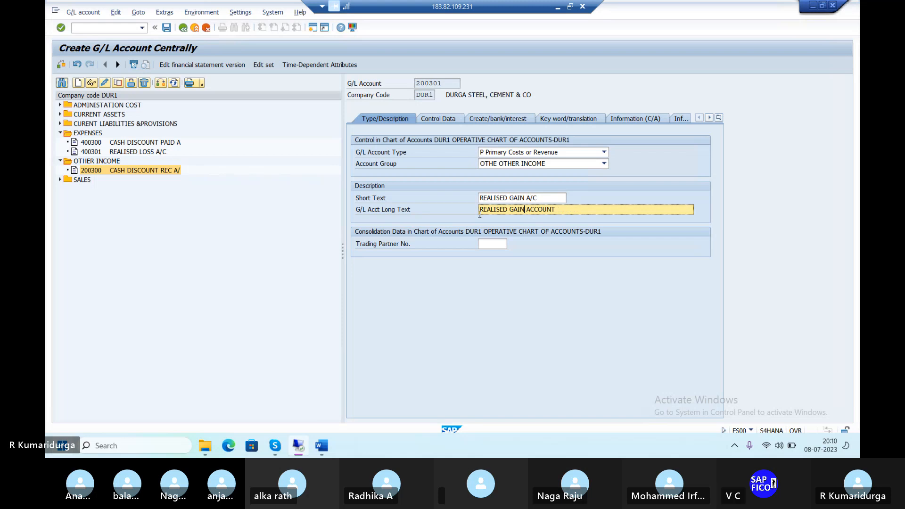
{"action": "left_click", "coordinate": [431, 122]}
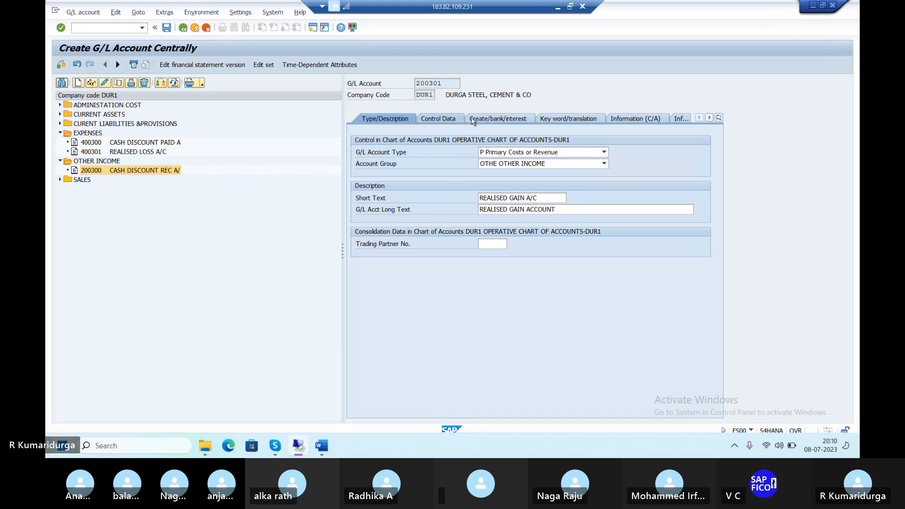
Review the document creation settings of G/L account 200301 and save the account
{"action": "left_click", "coordinate": [478, 117]}
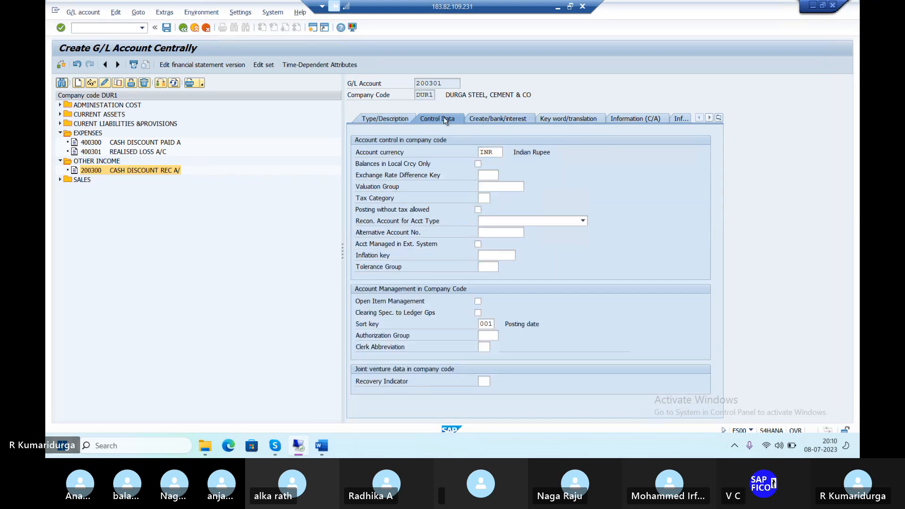
{"action": "left_click", "coordinate": [166, 28]}
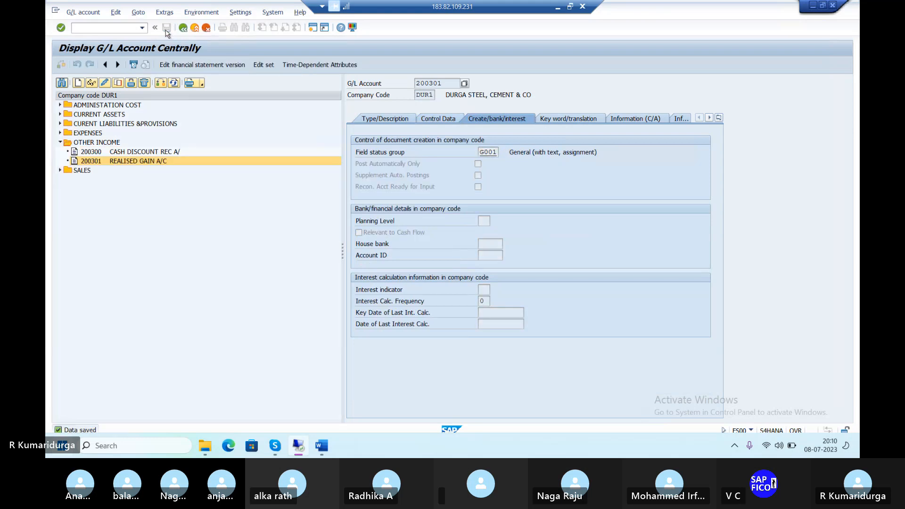
Copy the current-liabilities G/L account 100501 DOWNPAYMENT REC A/C to new account 100502 in company code DUR1
{"action": "left_click", "coordinate": [60, 114]}
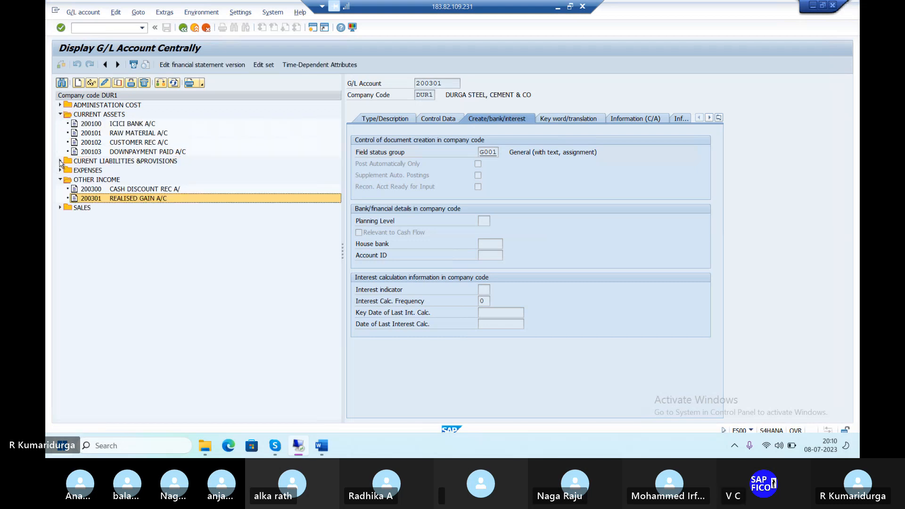
{"action": "left_click", "coordinate": [60, 161]}
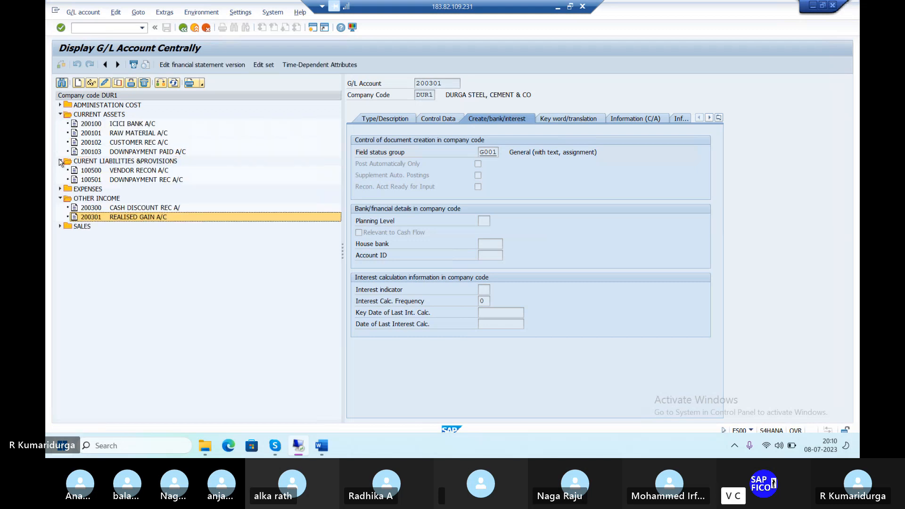
{"action": "left_click", "coordinate": [127, 181]}
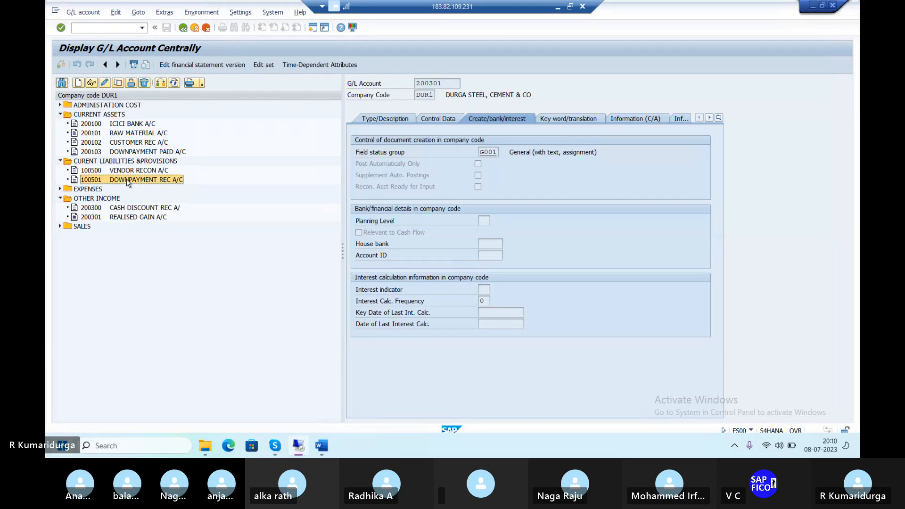
{"action": "left_click", "coordinate": [60, 115]}
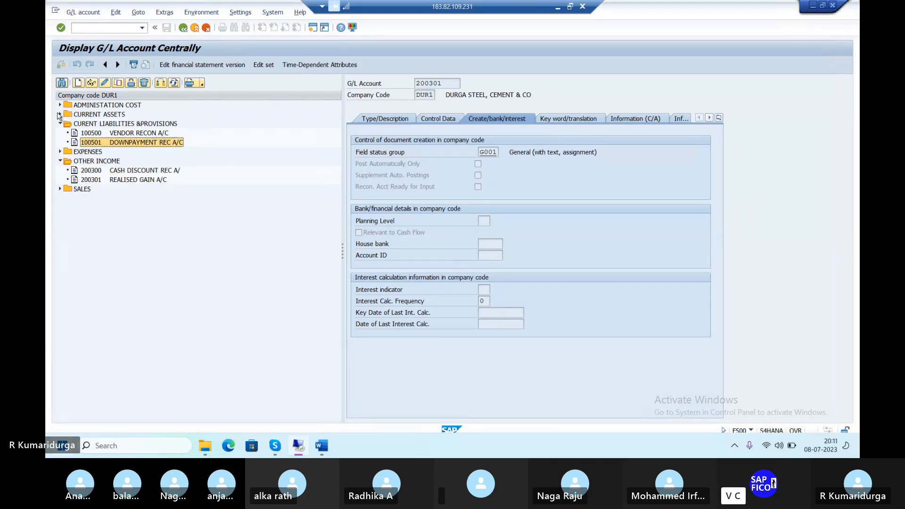
{"action": "left_click", "coordinate": [117, 83]}
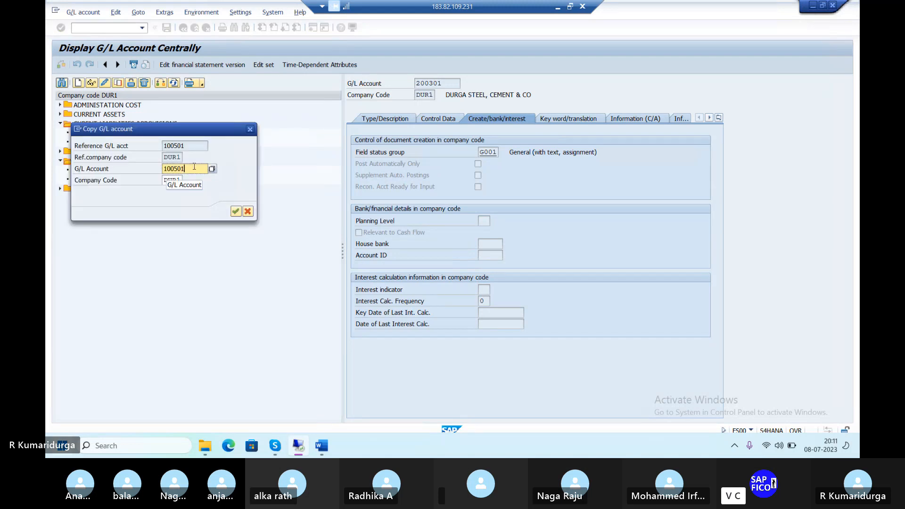
{"action": "key", "text": "BackSpace"}
{"action": "type", "text": "2"}
{"action": "key", "text": "Return"}
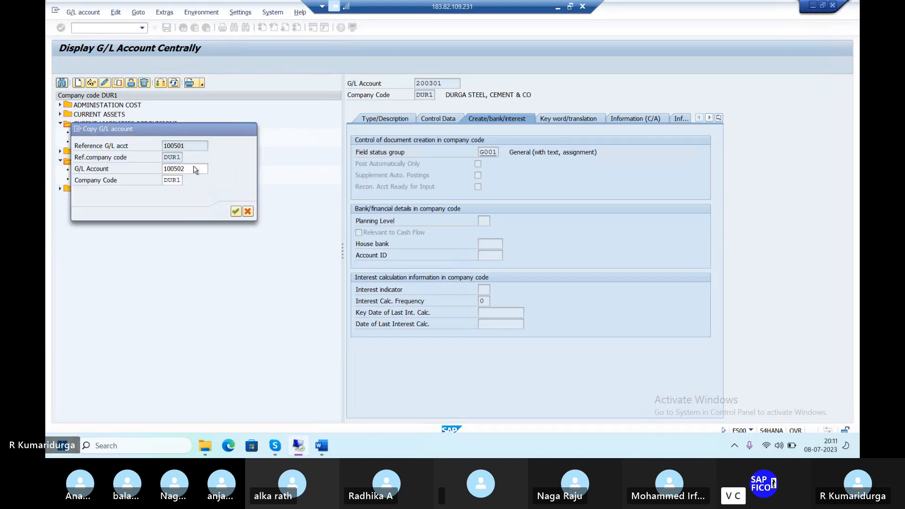
Set the short text of G/L account 100502 to "BALANCE ADJ A/C"
{"action": "left_click", "coordinate": [390, 120]}
{"action": "left_click", "coordinate": [481, 198]}
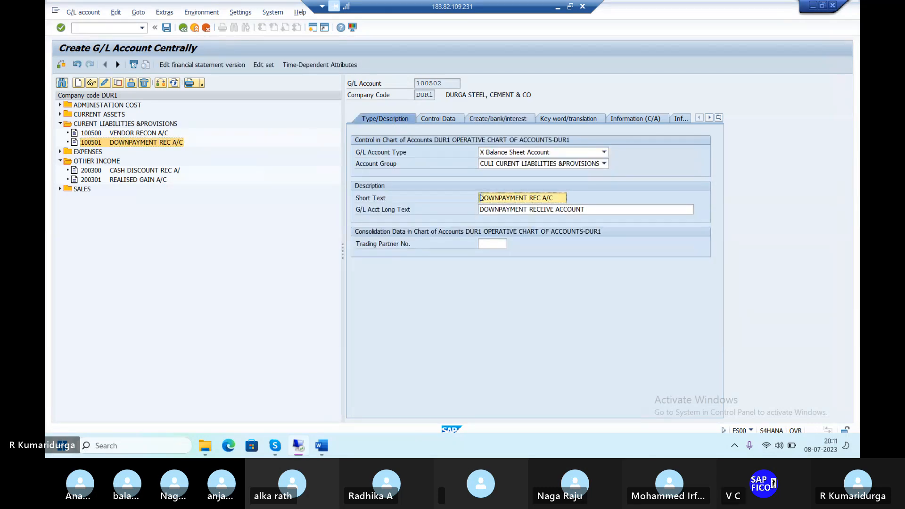
{"action": "type", "text": "BALANCE "}
{"action": "type", "text": "ADJ"}
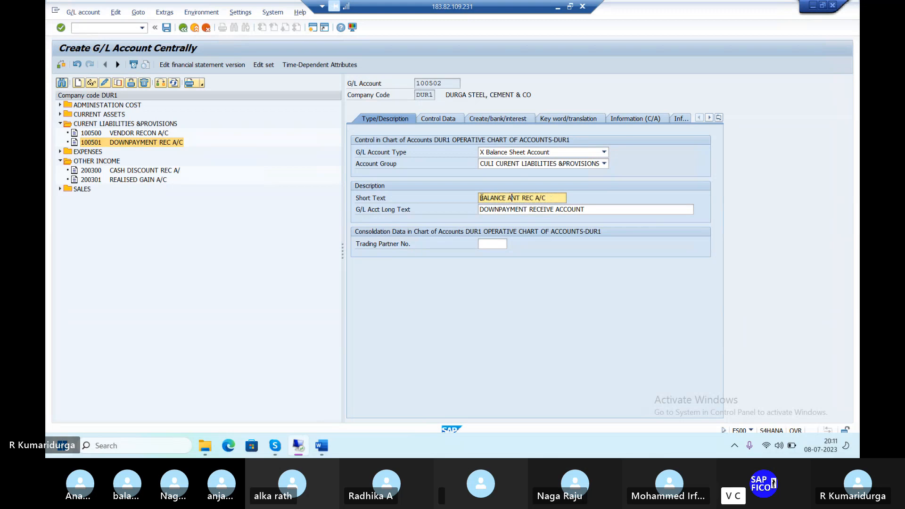
{"action": "key", "text": "Delete"}
{"action": "key", "text": "Delete"}
{"action": "key", "text": "Delete"}
{"action": "key", "text": "Delete"}
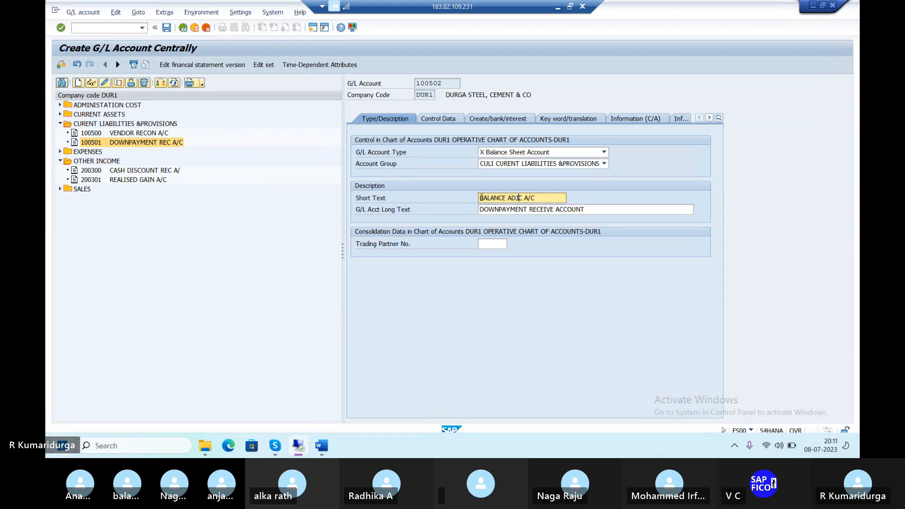
Set the long text of G/L account 100502 to "BALANCE ADJUSTMENT ACCOUNT"
{"action": "left_click", "coordinate": [483, 208]}
{"action": "type", "text": "BALAN"}
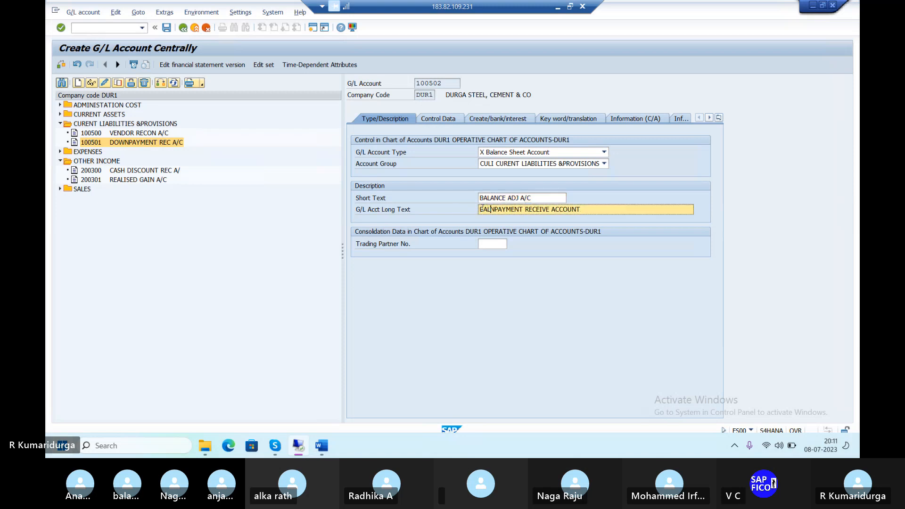
{"action": "type", "text": "CE ADJ"}
{"action": "type", "text": "USTMENT"}
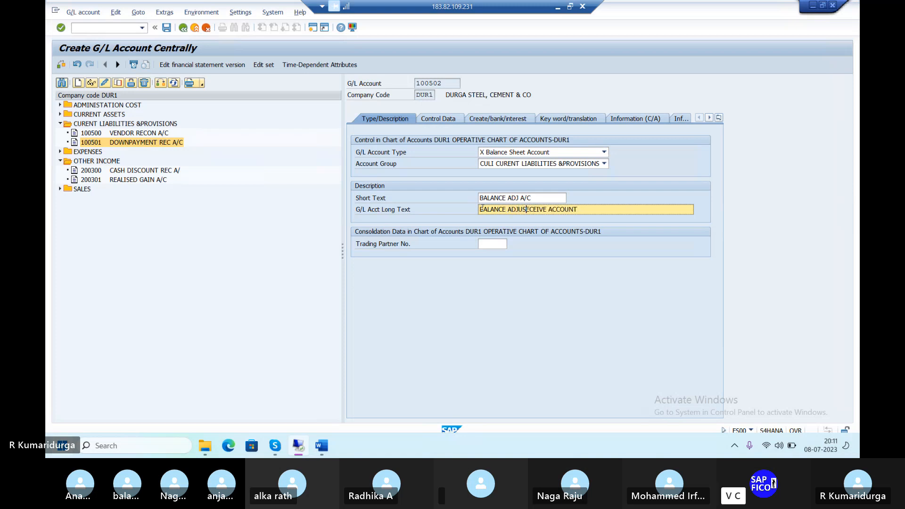
{"action": "key", "text": "Delete"}
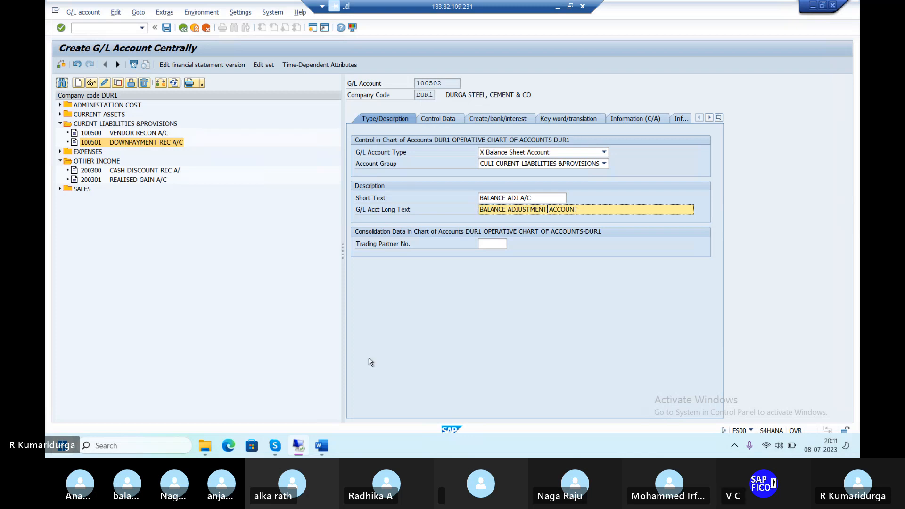
Clear the reconciliation account type in the control data of G/L account 100502
{"action": "left_click", "coordinate": [445, 121]}
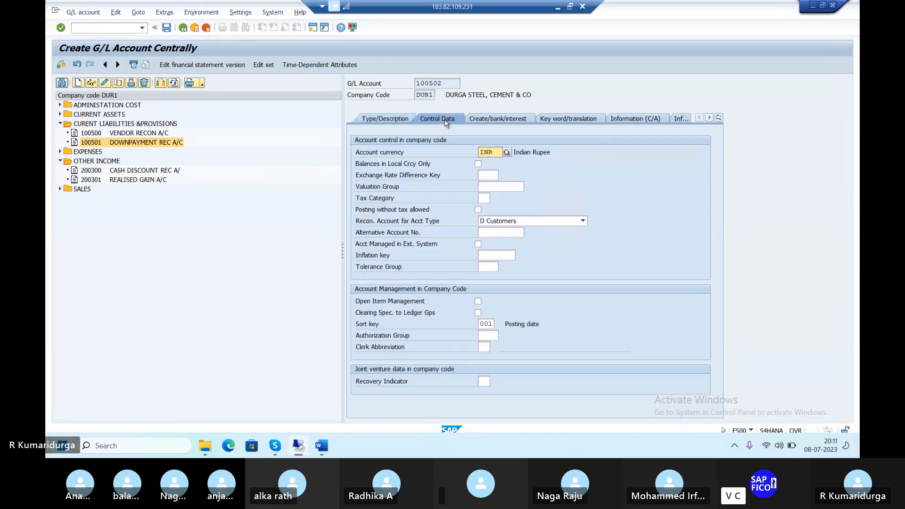
{"action": "left_click", "coordinate": [513, 222]}
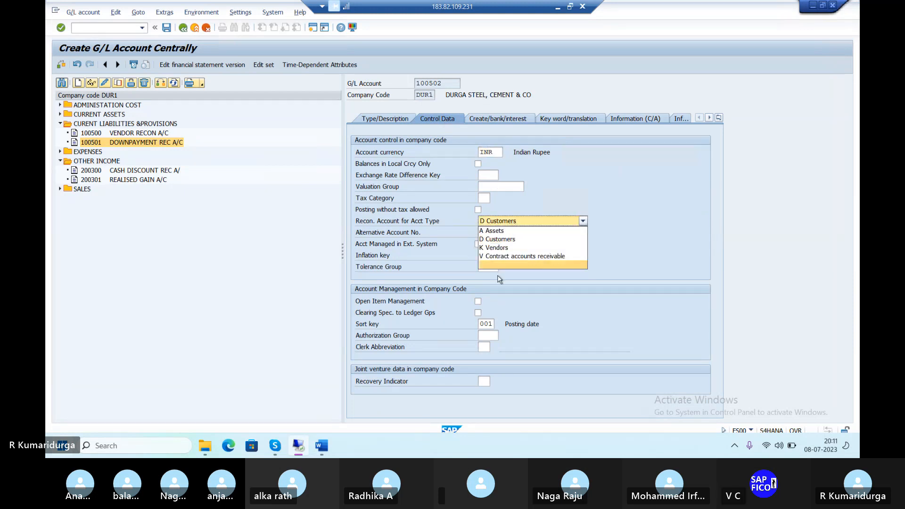
{"action": "left_click", "coordinate": [507, 266]}
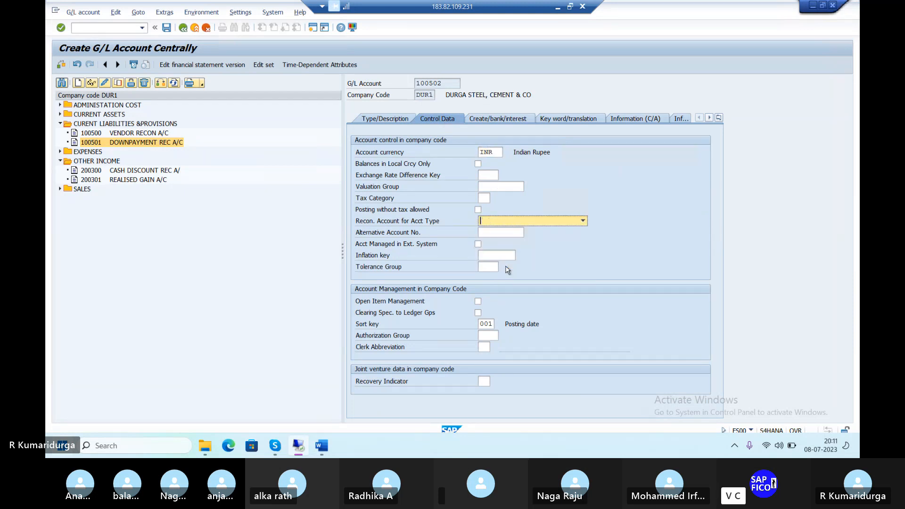
Set the field status group of G/L account 100502 to G001 and save the account
{"action": "left_click", "coordinate": [513, 120]}
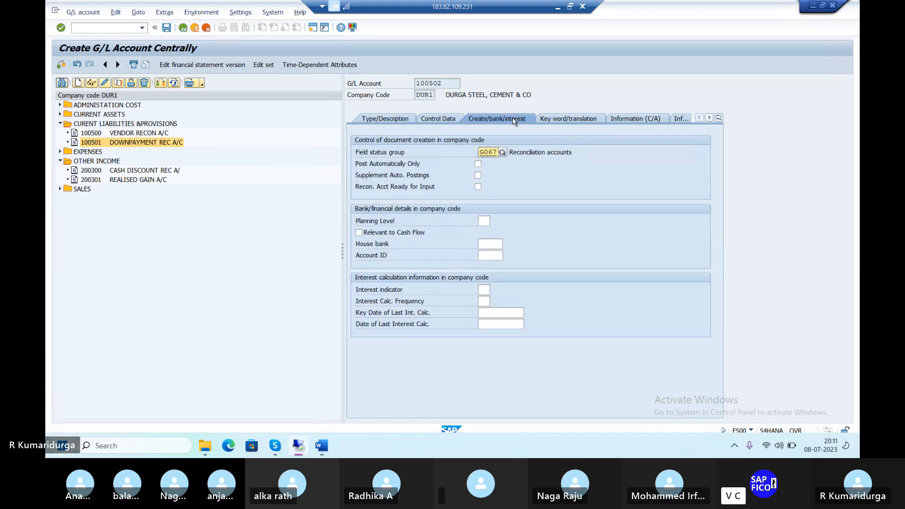
{"action": "type", "text": "G001"}
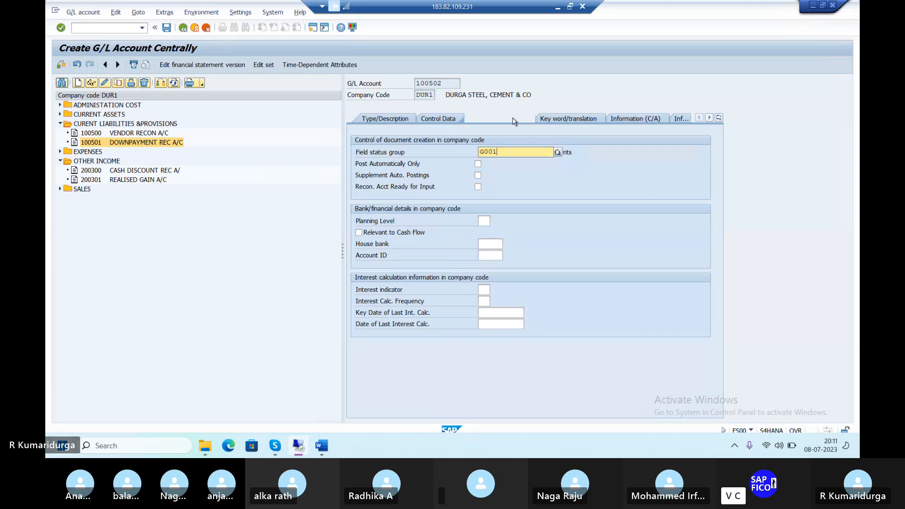
{"action": "key", "text": "Return"}
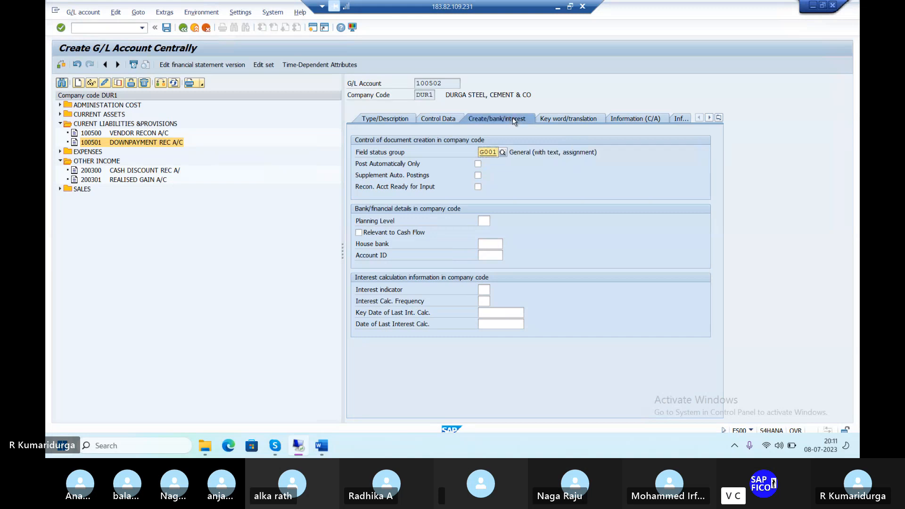
{"action": "left_click", "coordinate": [167, 28]}
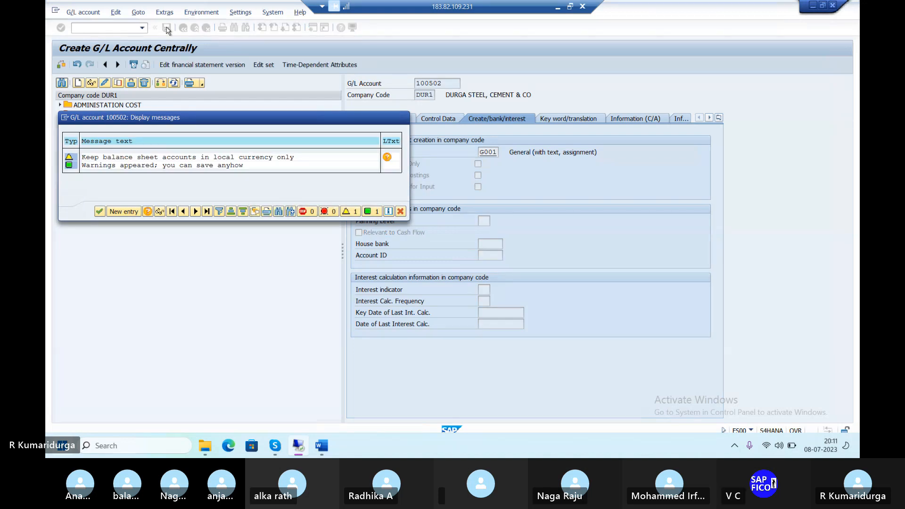
{"action": "key", "text": "Return"}
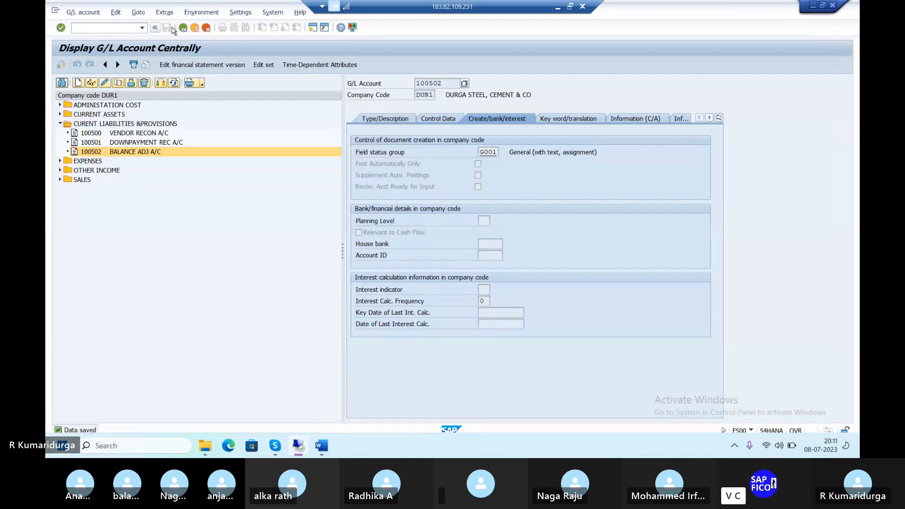
Check the remaining revaluation configuration steps in the Word notes and return to the SAP remote session
{"action": "mouse_move", "coordinate": [323, 447]}
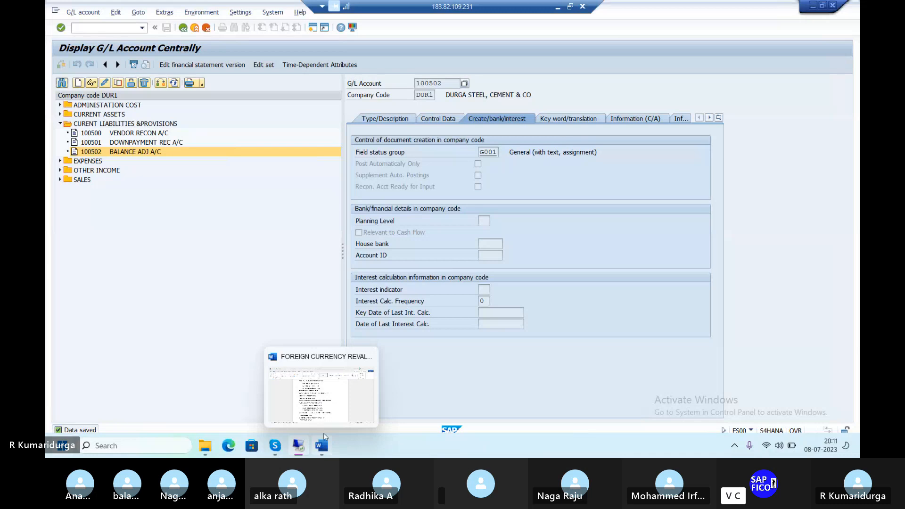
{"action": "left_click", "coordinate": [331, 419]}
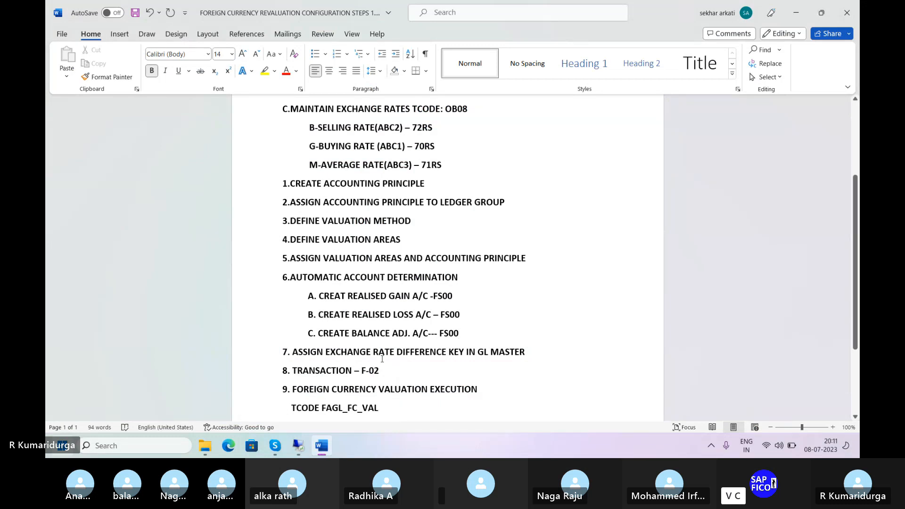
{"action": "mouse_move", "coordinate": [324, 454]}
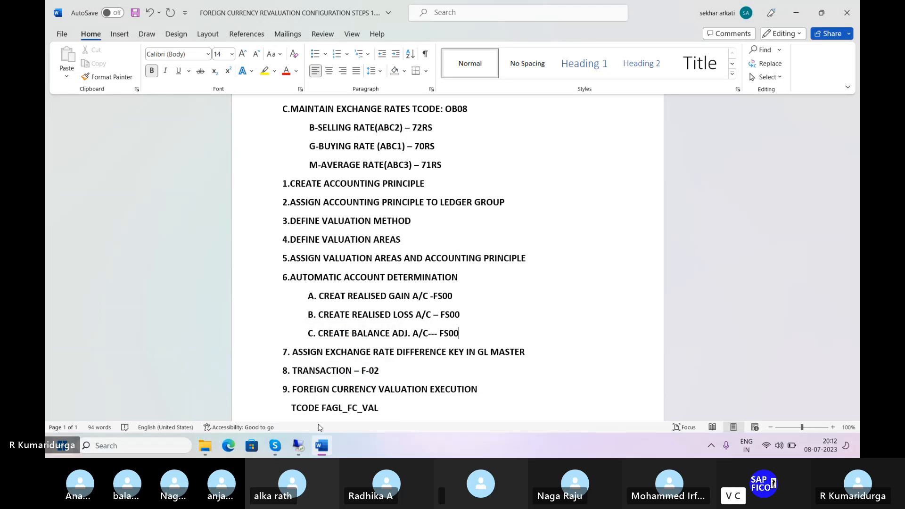
{"action": "mouse_move", "coordinate": [298, 447]}
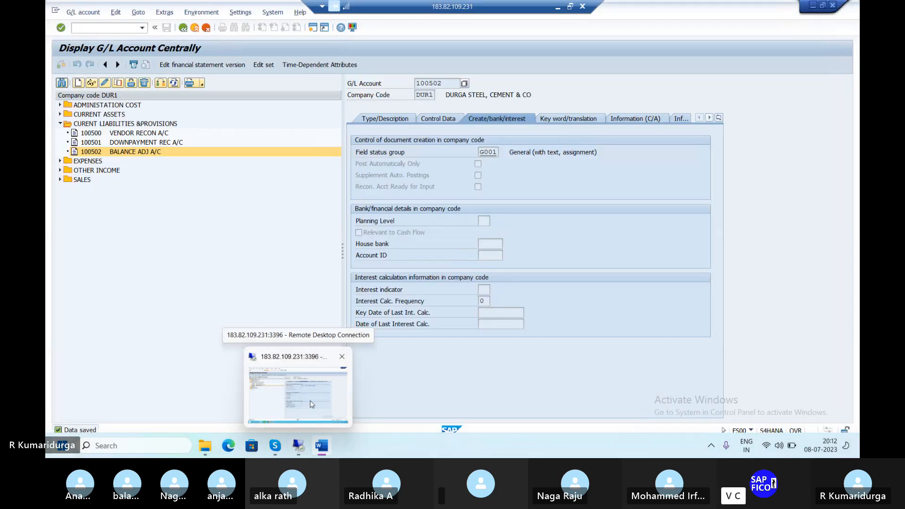
{"action": "left_click", "coordinate": [312, 404]}
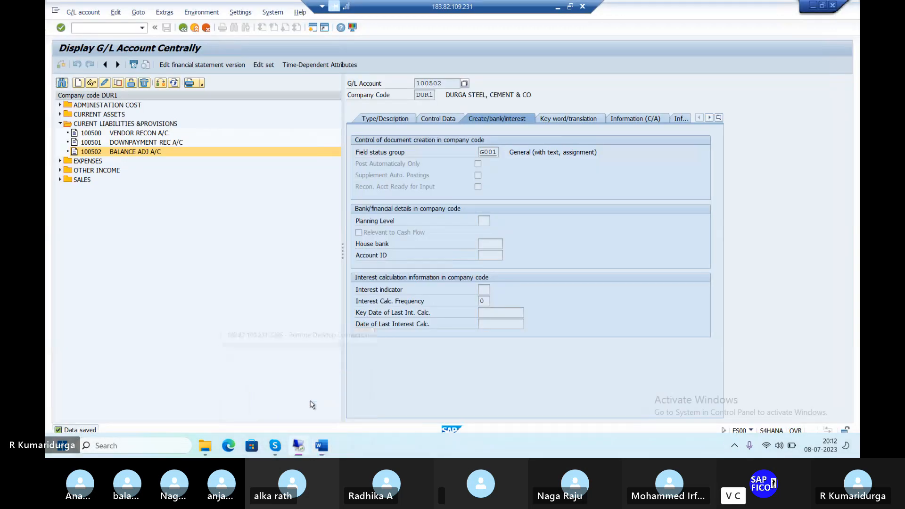
Open the exchange rate difference automatic posting procedures with transaction code /NOBA1
{"action": "left_click", "coordinate": [89, 28]}
{"action": "type", "text": "/NOBA1"}
{"action": "key", "text": "Return"}
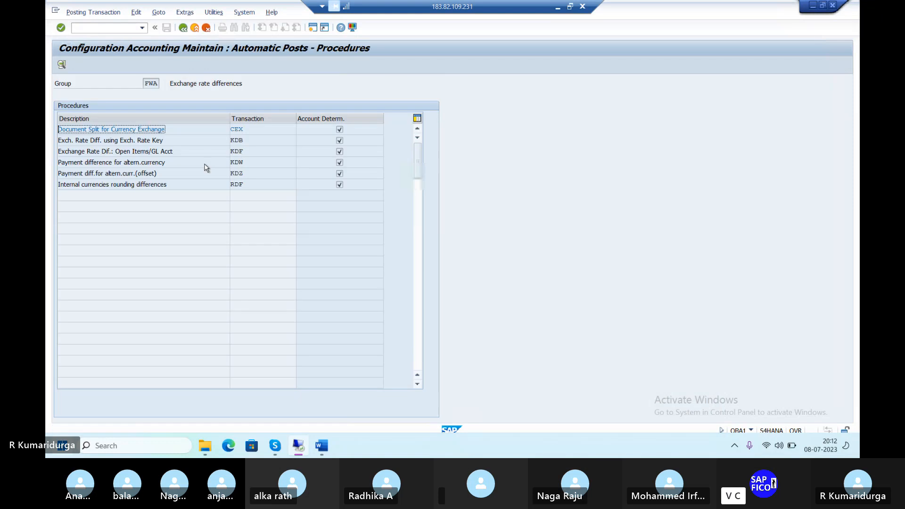
Open the account assignment of procedure KDB for chart of accounts DUR1 with valuation area DU
{"action": "double_click", "coordinate": [236, 140]}
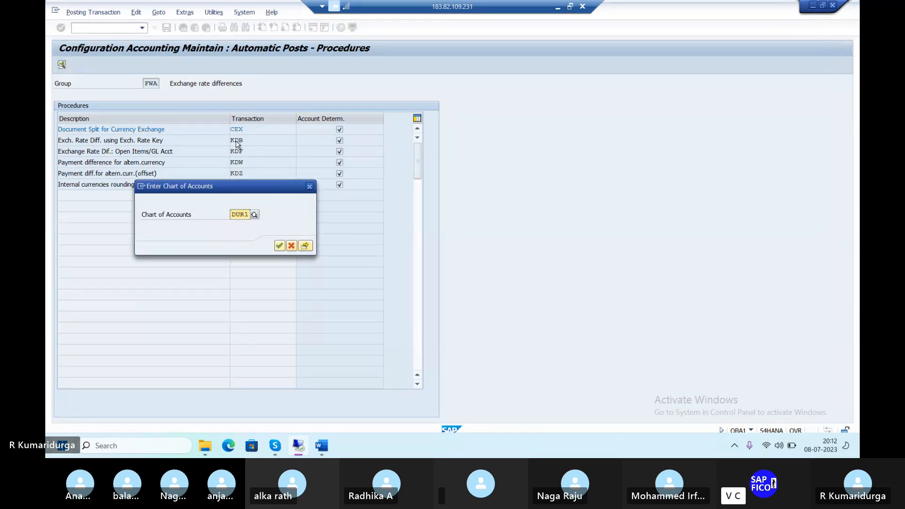
{"action": "left_click", "coordinate": [302, 246]}
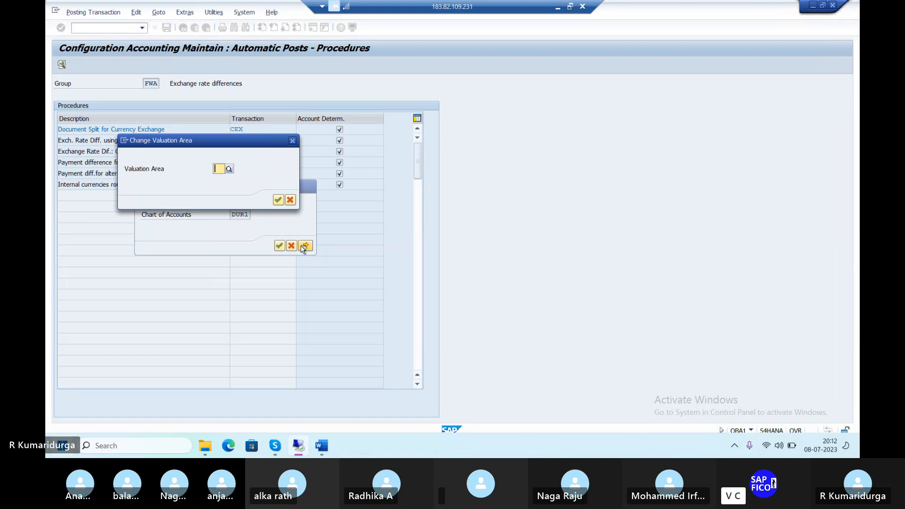
{"action": "type", "text": "DU"}
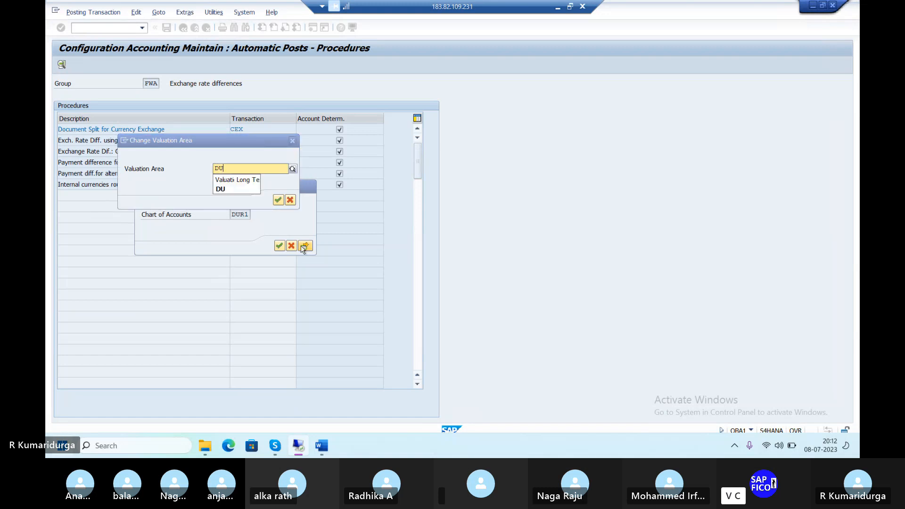
{"action": "left_click", "coordinate": [224, 189]}
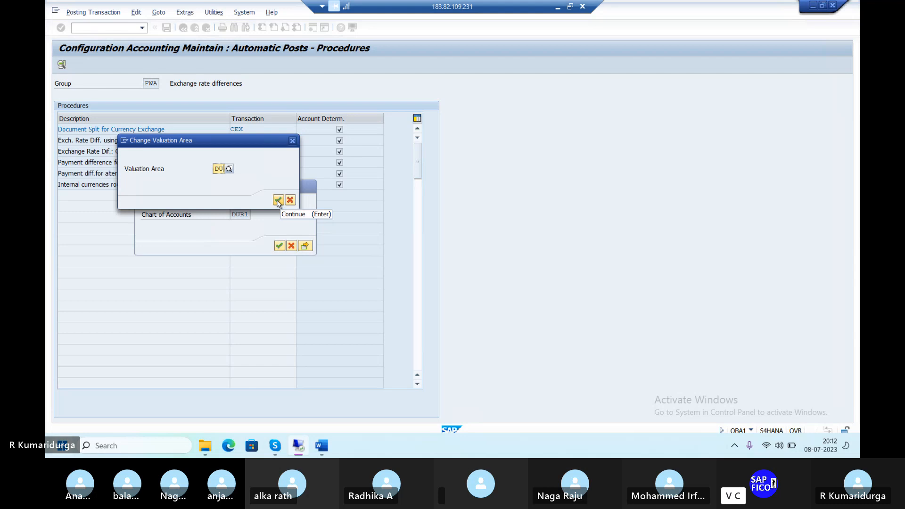
{"action": "left_click", "coordinate": [278, 201]}
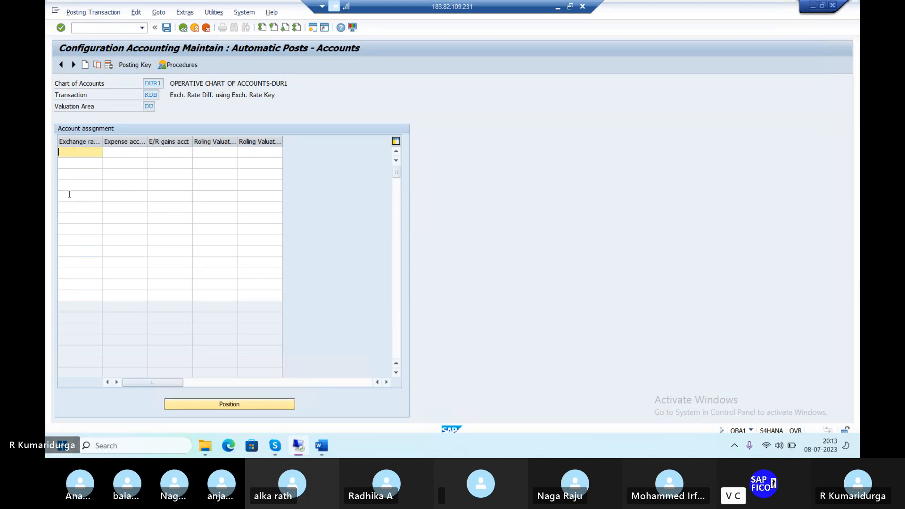
Add exchange rate difference key DUE1 to the KDB assignment for valuation area DU with expense account 400301, REALISED LOSS ACCOUNT
{"action": "type", "text": "DUE1"}
{"action": "key", "text": "Tab"}
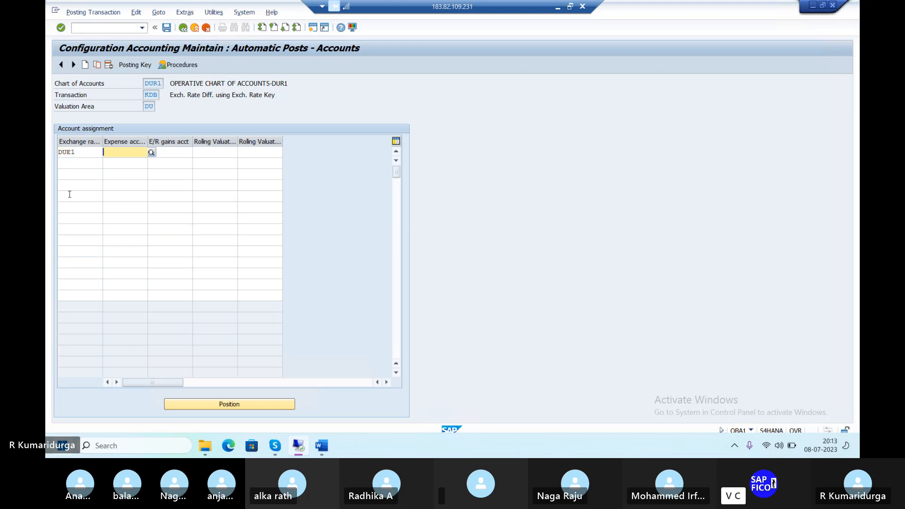
{"action": "key", "text": "F4"}
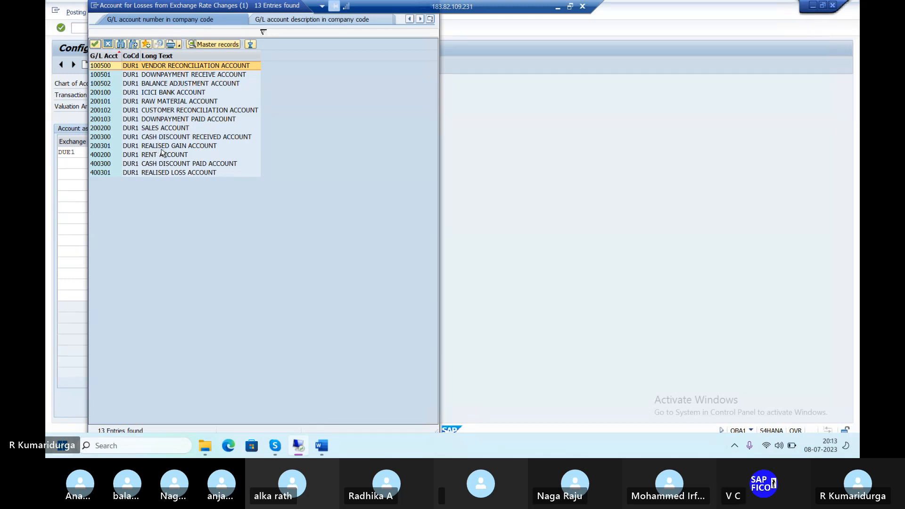
{"action": "left_click", "coordinate": [155, 172]}
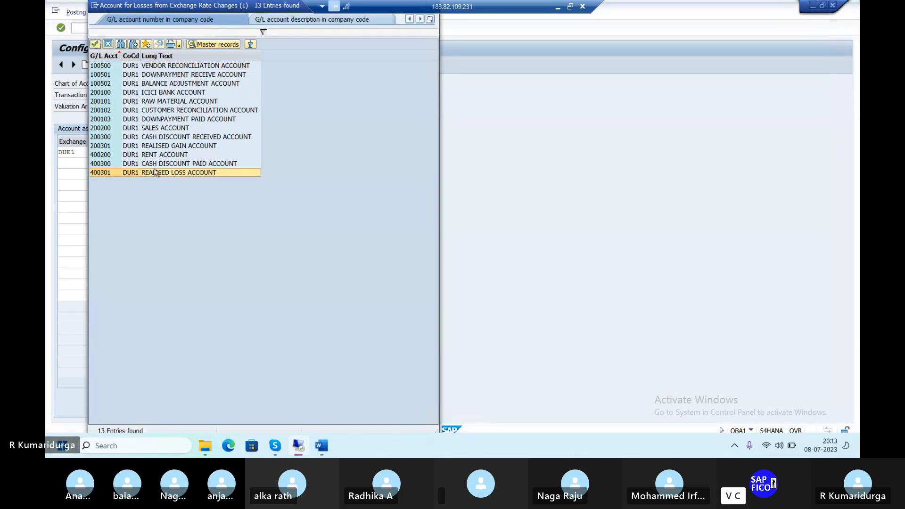
{"action": "double_click", "coordinate": [154, 172]}
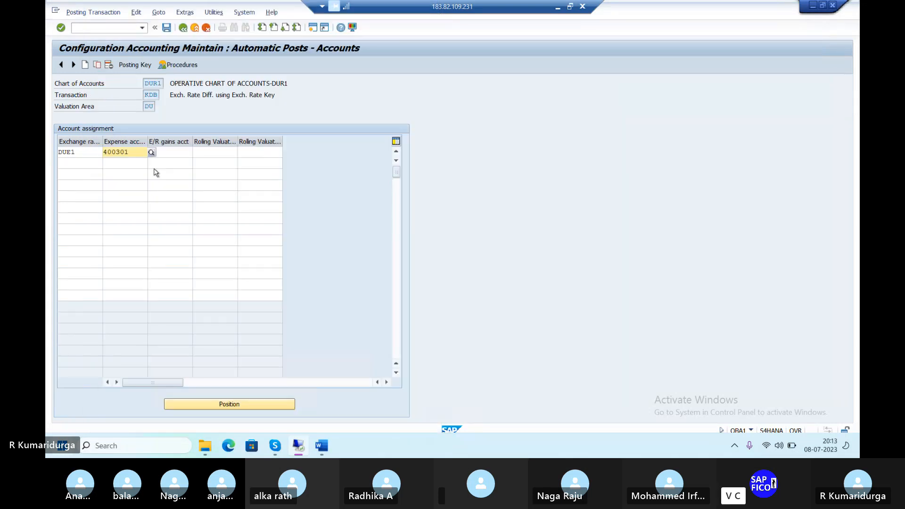
Assign realised gain account 200301 as the E/R gains account for DUE1 and save to the proposed customizing request
{"action": "left_click", "coordinate": [179, 155]}
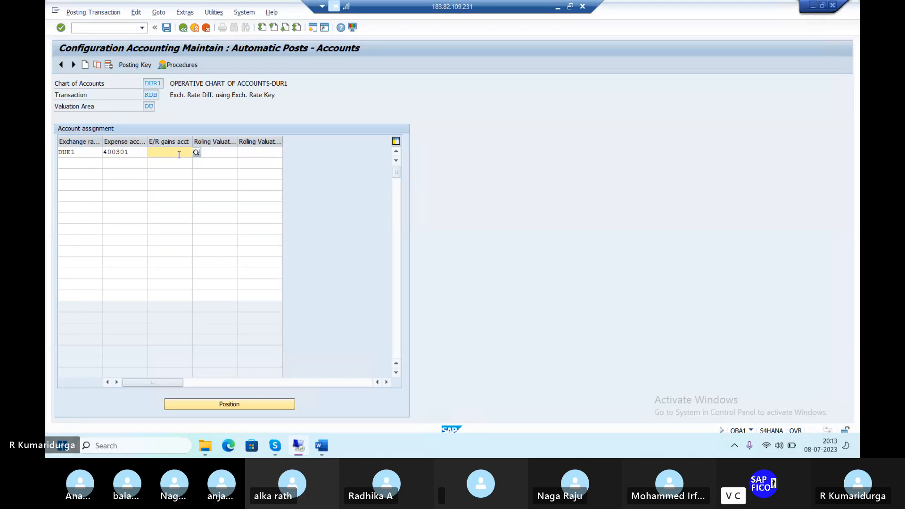
{"action": "type", "text": "2003"}
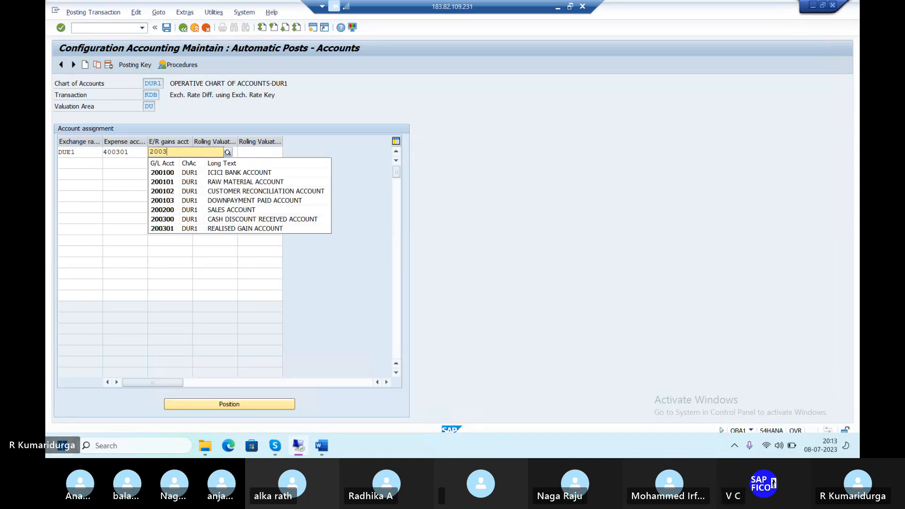
{"action": "type", "text": "0"}
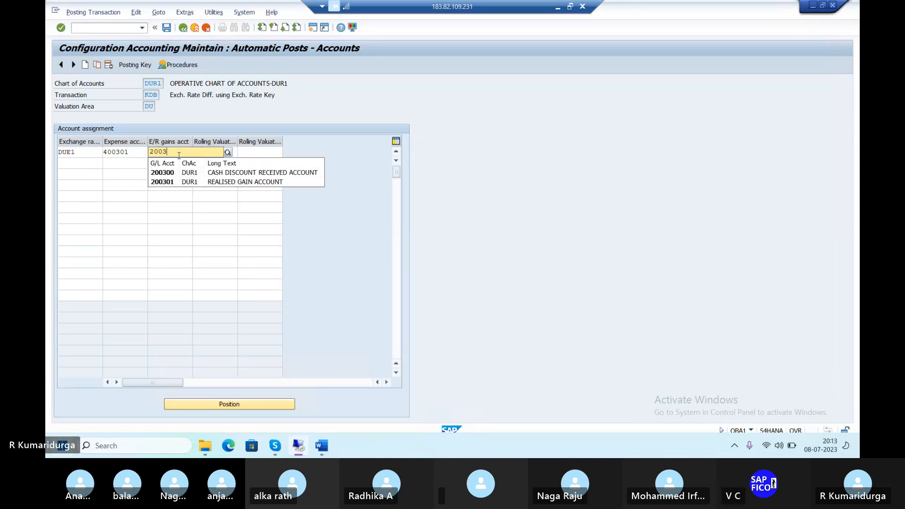
{"action": "left_click", "coordinate": [180, 184]}
{"action": "key", "text": "Return"}
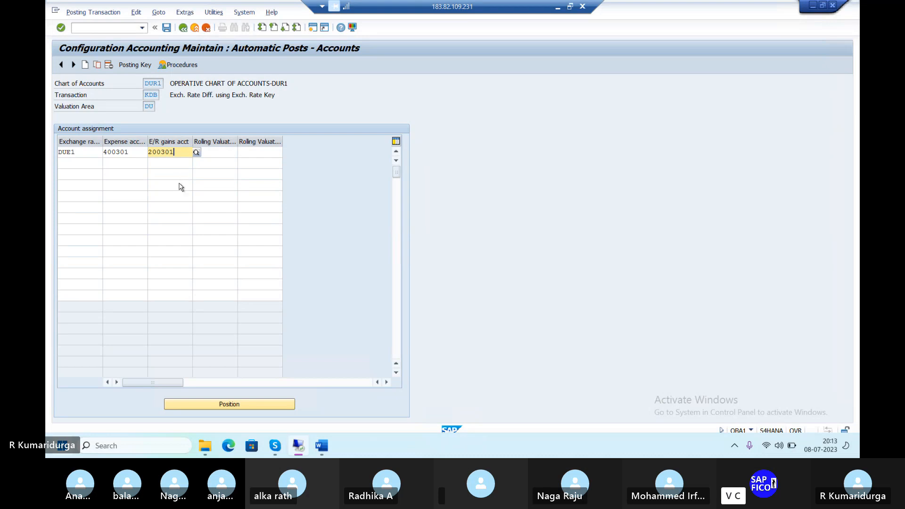
{"action": "left_click", "coordinate": [166, 28]}
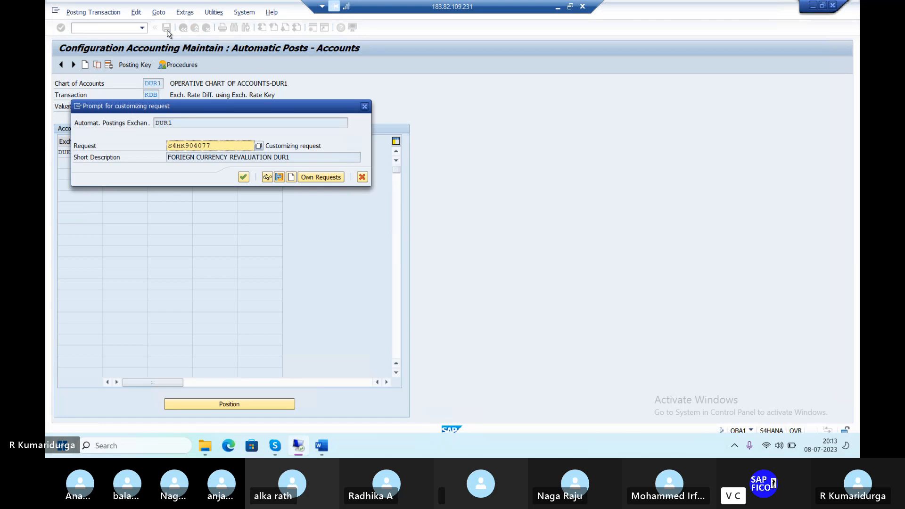
{"action": "key", "text": "Return"}
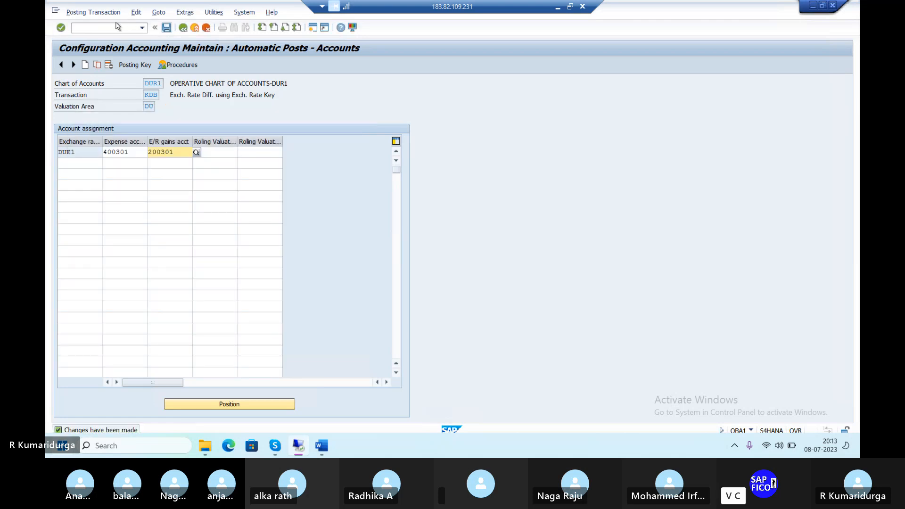
Return to the initial screen and reopen procedure KDB through transaction OBA1 for chart of accounts DUR1, without a valuation area
{"action": "left_click", "coordinate": [110, 25]}
{"action": "type", "text": "/N"}
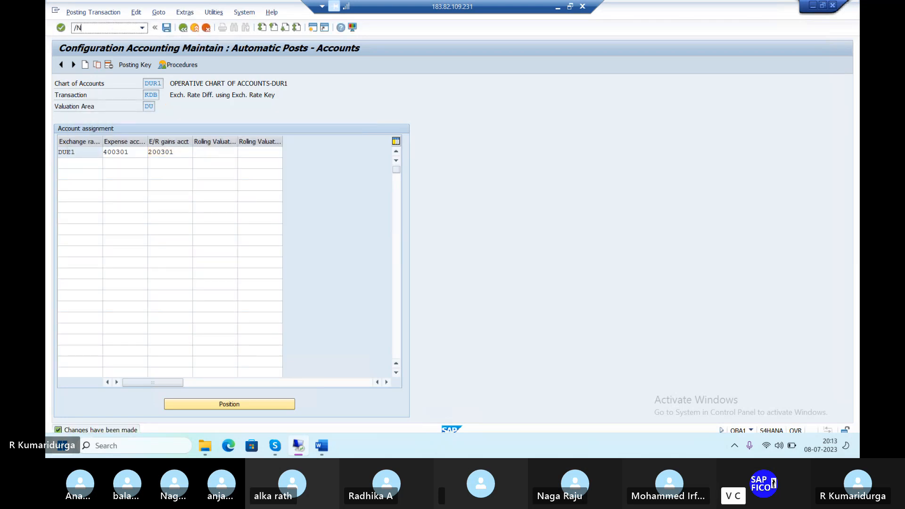
{"action": "key", "text": "Return"}
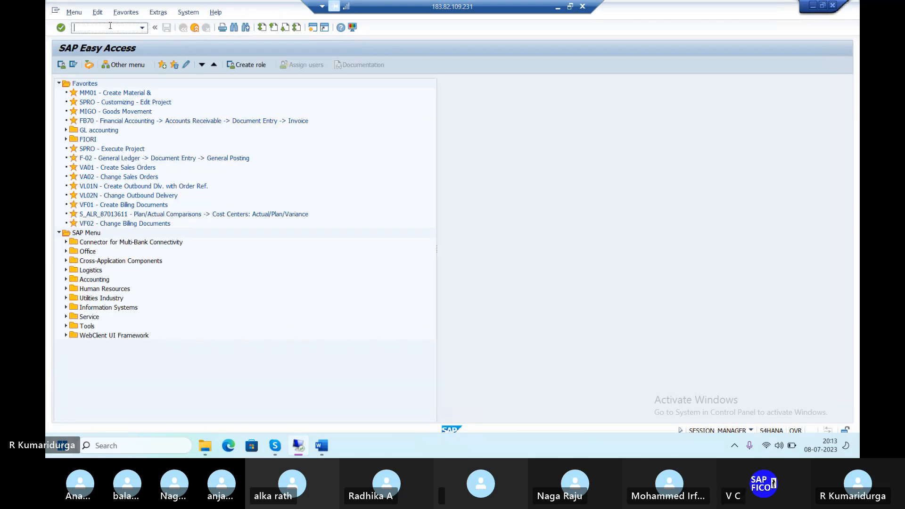
{"action": "type", "text": "OB"}
{"action": "type", "text": "YC"}
{"action": "key", "text": "Return"}
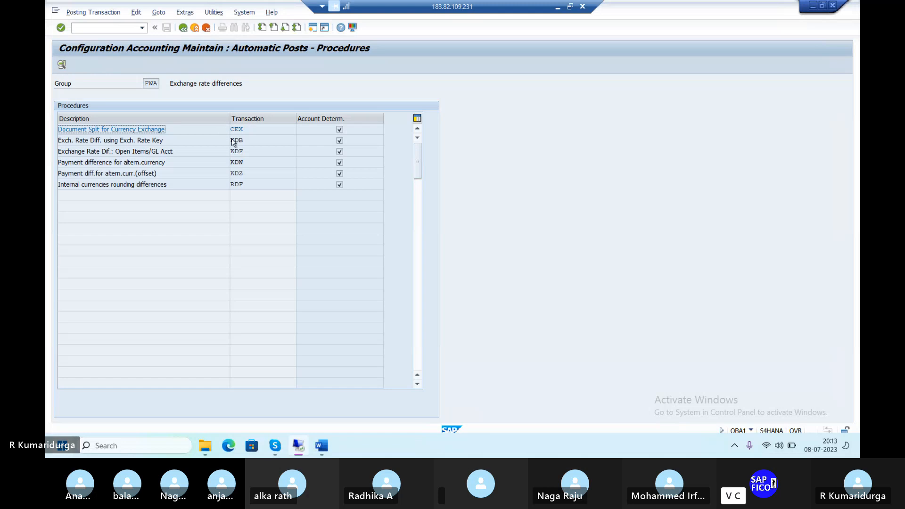
{"action": "double_click", "coordinate": [234, 140]}
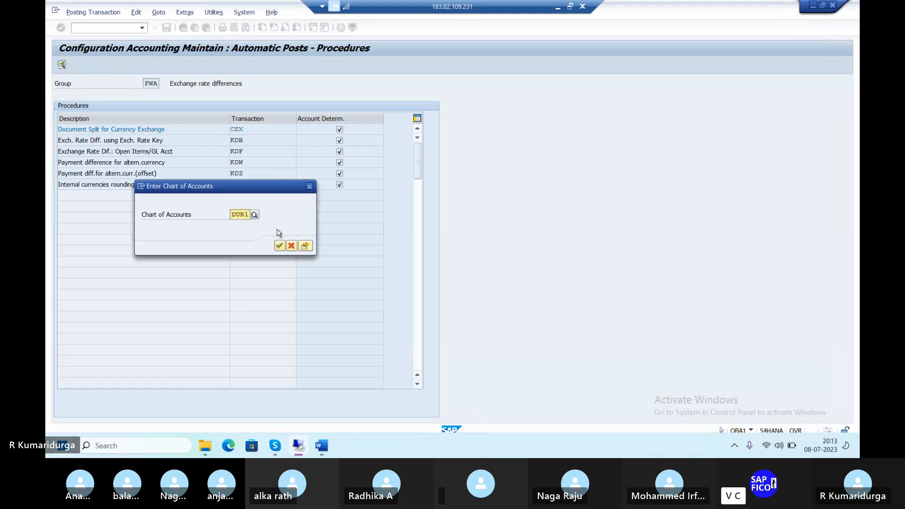
{"action": "left_click", "coordinate": [279, 246]}
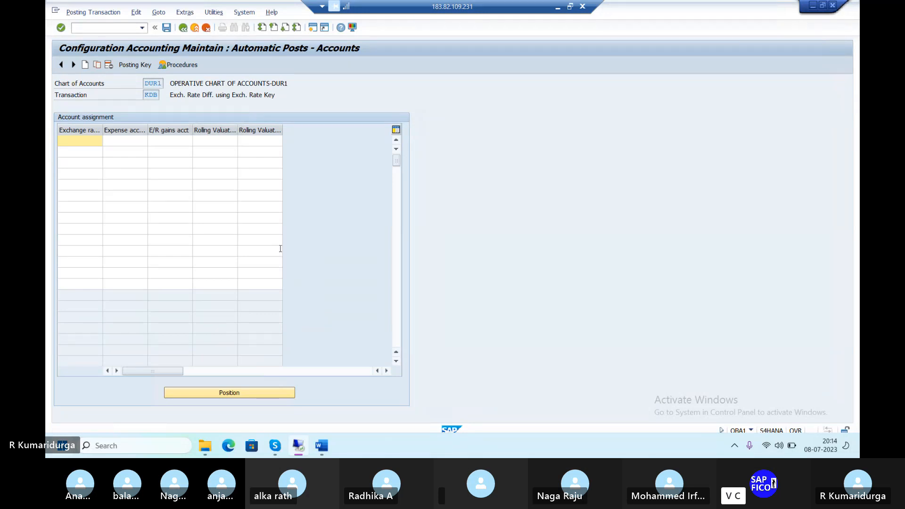
Enter key DUE1 with realised loss account 400301 as expense account in the KDB assignment without valuation area
{"action": "type", "text": "DUE1"}
{"action": "key", "text": "Tab"}
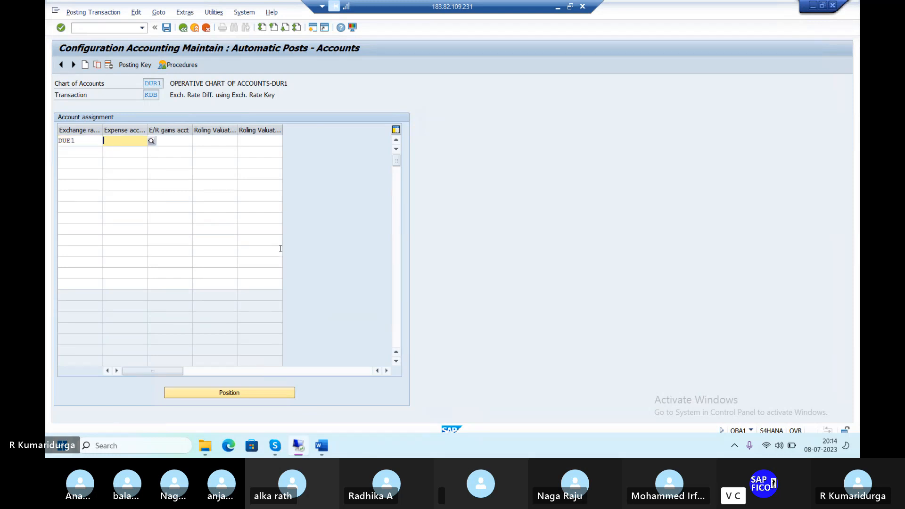
{"action": "type", "text": "4003"}
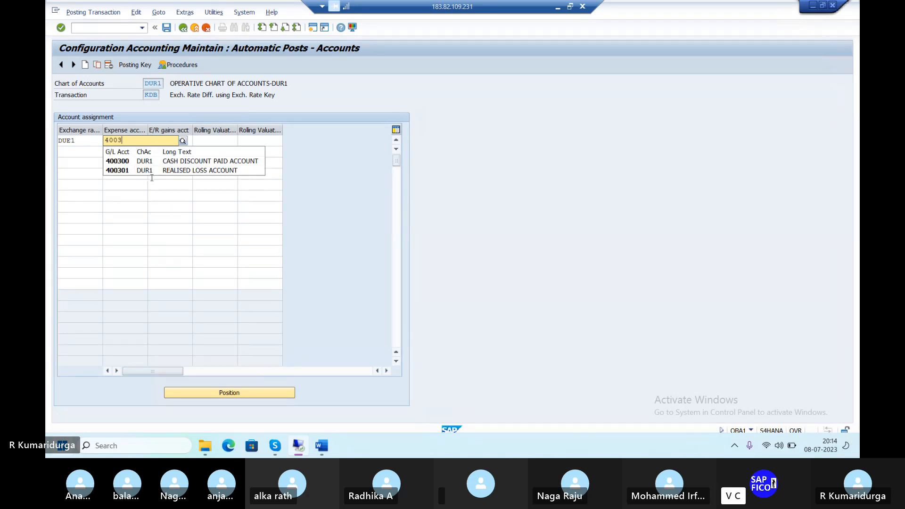
{"action": "left_click", "coordinate": [156, 170]}
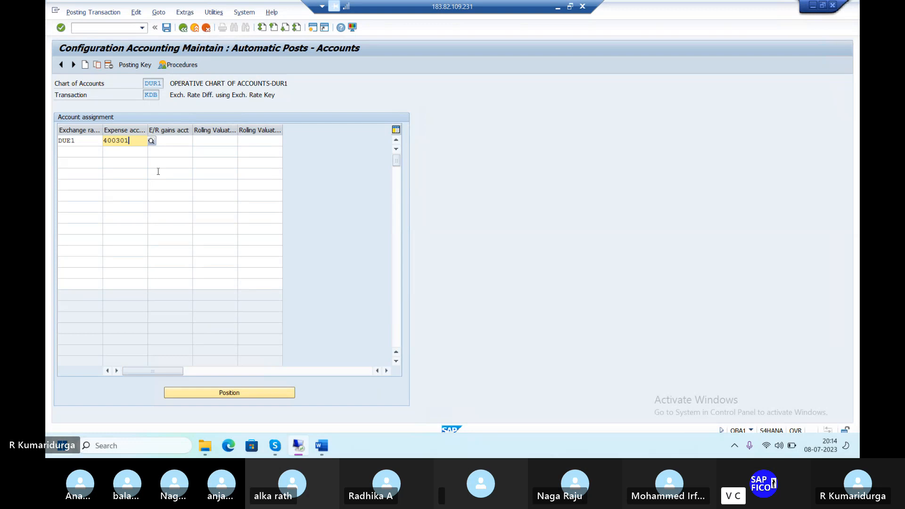
Set the E/R gains account of the DUE1 row to 200301, save the assignment and return to the procedures list
{"action": "left_click", "coordinate": [176, 140]}
{"action": "type", "text": "200"}
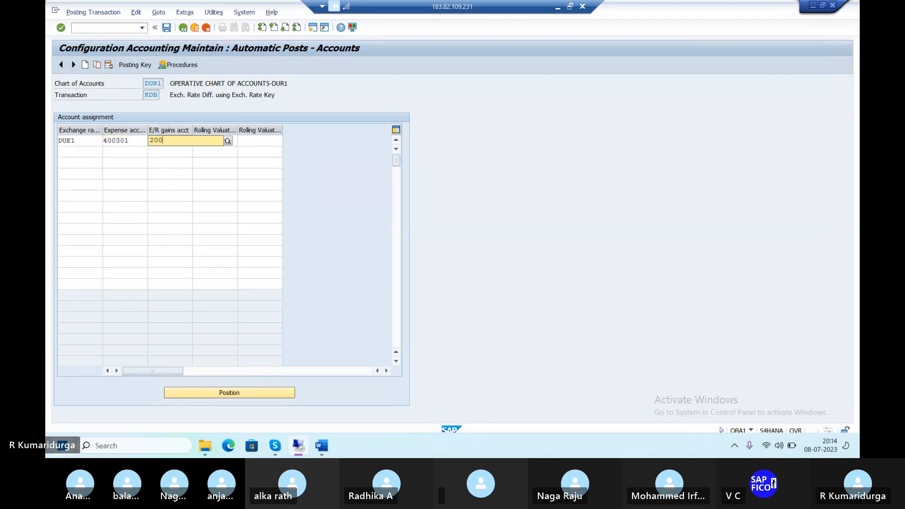
{"action": "type", "text": "301"}
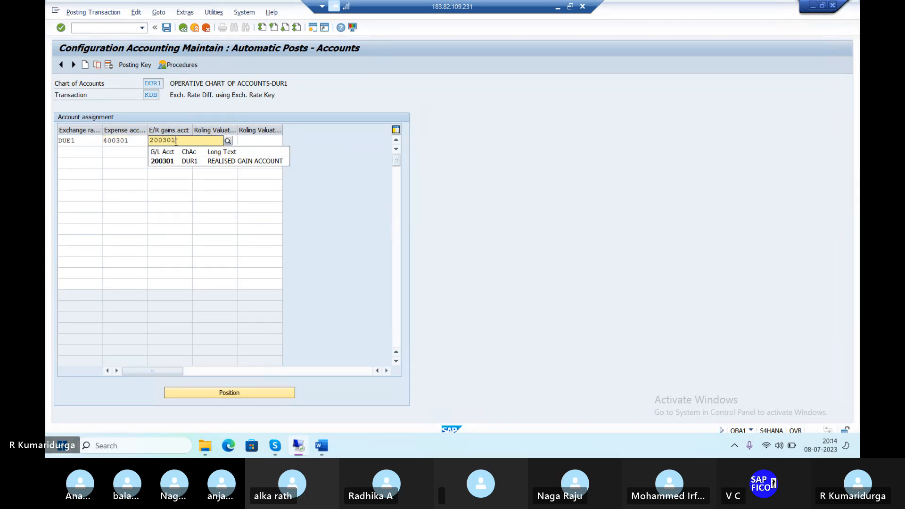
{"action": "left_click", "coordinate": [178, 162]}
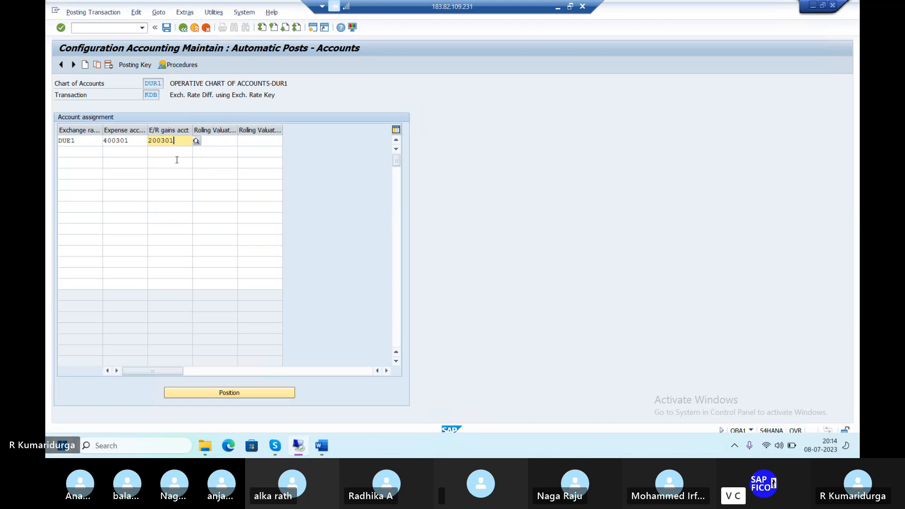
{"action": "key", "text": "Return"}
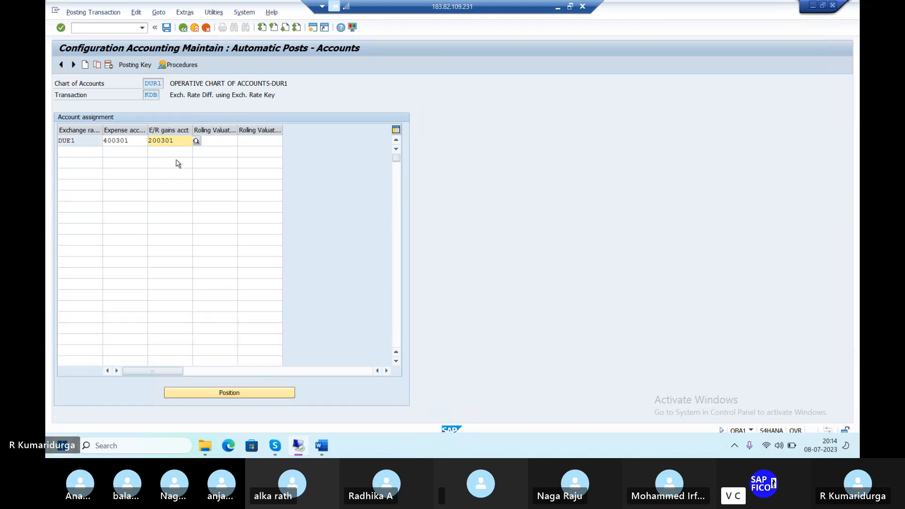
{"action": "left_click", "coordinate": [168, 31]}
{"action": "key", "text": "Return"}
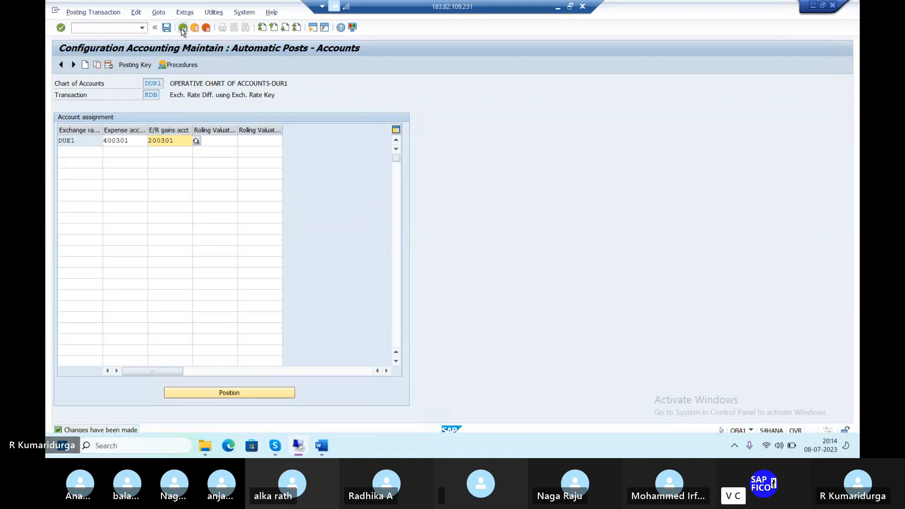
{"action": "left_click", "coordinate": [183, 28]}
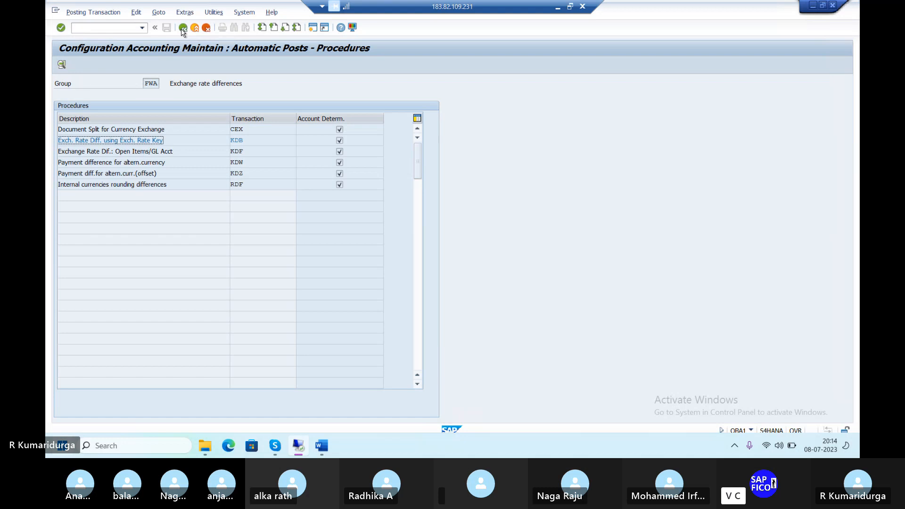
Create a new entry in procedure KDF for open item exchange rate differences with vendor reconciliation account 100500
{"action": "double_click", "coordinate": [241, 153]}
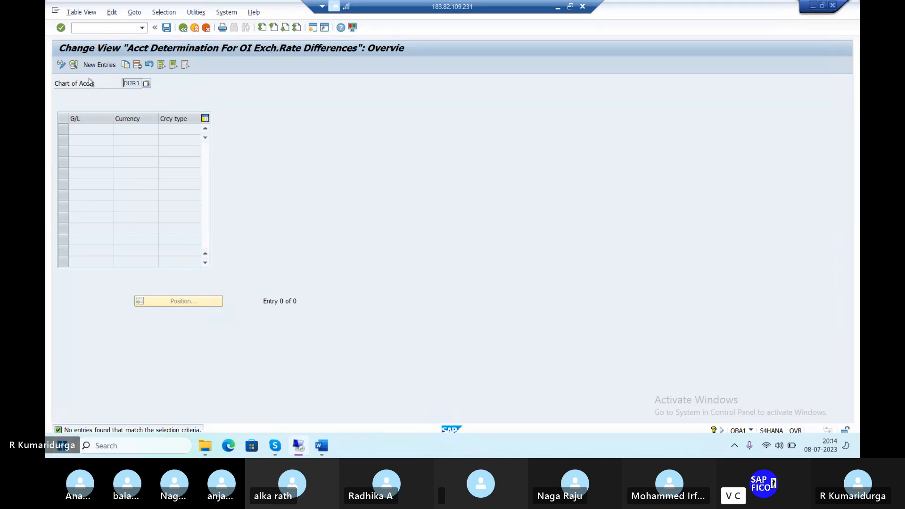
{"action": "left_click", "coordinate": [100, 65]}
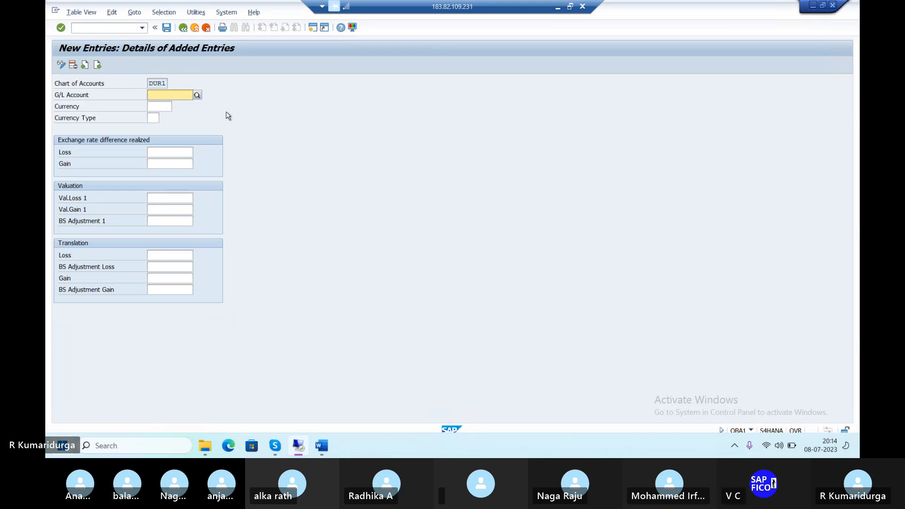
{"action": "left_click", "coordinate": [197, 95]}
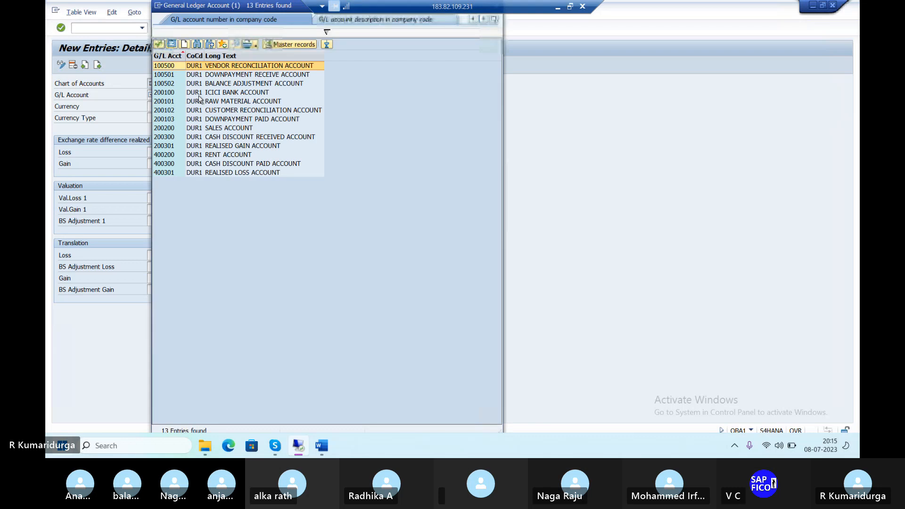
{"action": "key", "text": "Down"}
{"action": "key", "text": "Up"}
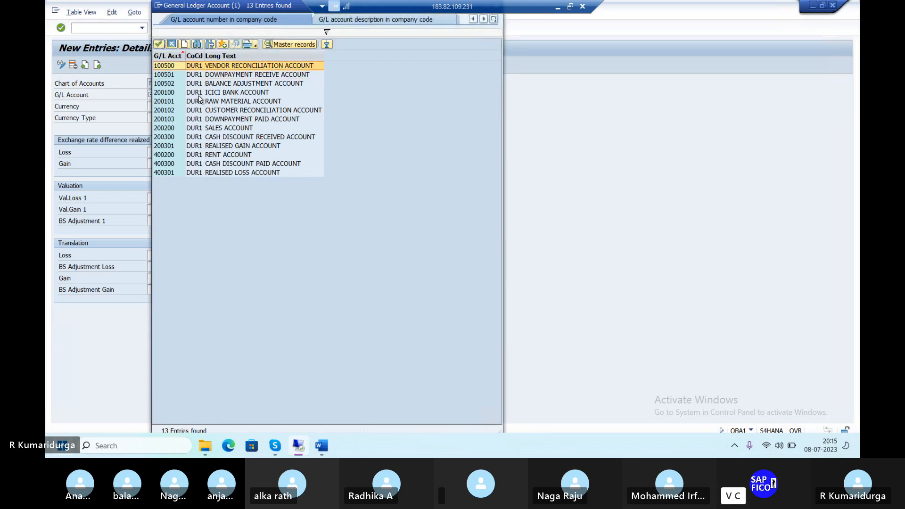
{"action": "key", "text": "Return"}
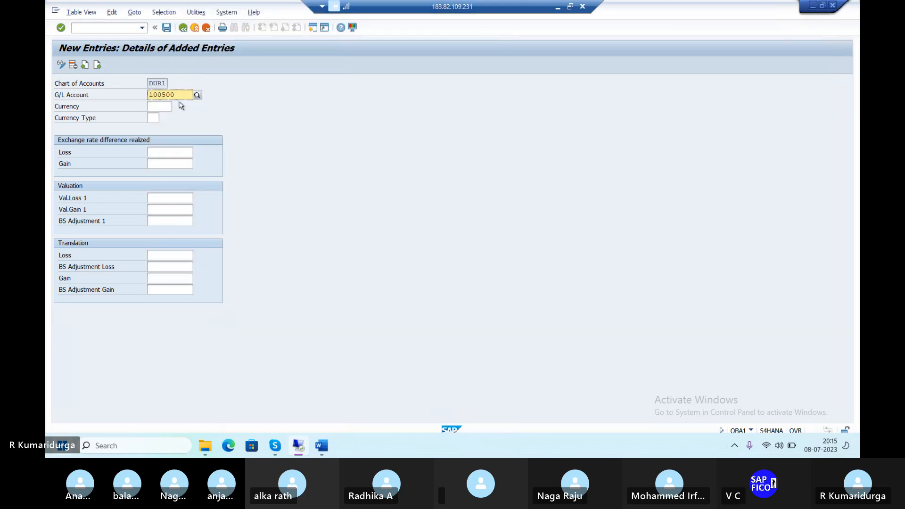
Set the realized exchange rate difference accounts of the new entry to 400301 for loss and 200301 for gain
{"action": "left_click", "coordinate": [165, 106]}
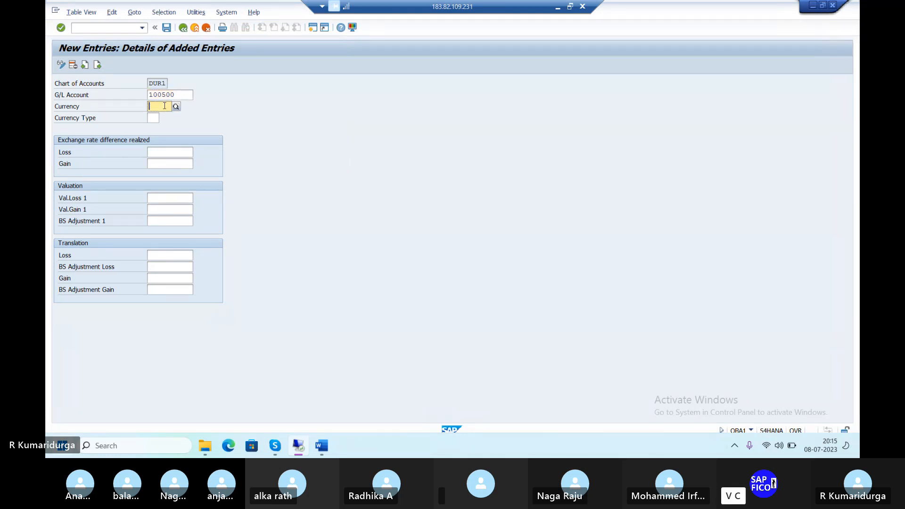
{"action": "left_click", "coordinate": [162, 151]}
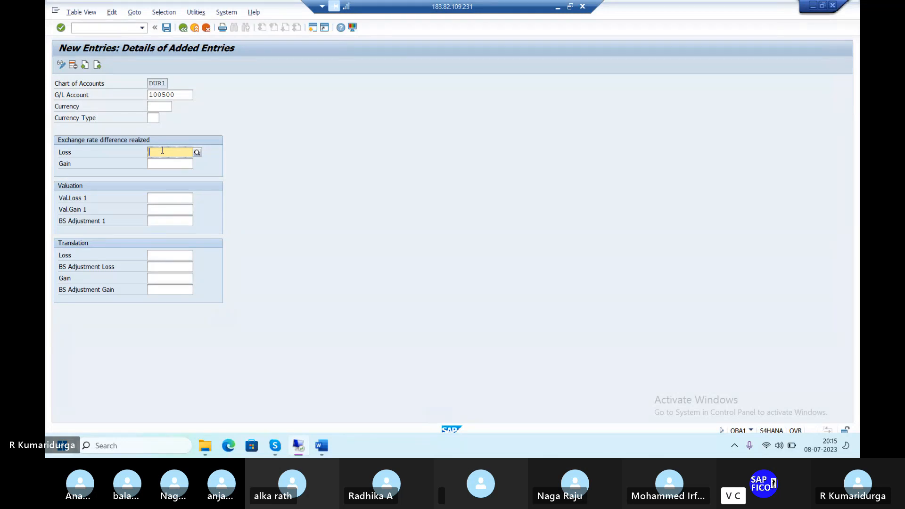
{"action": "type", "text": "400"}
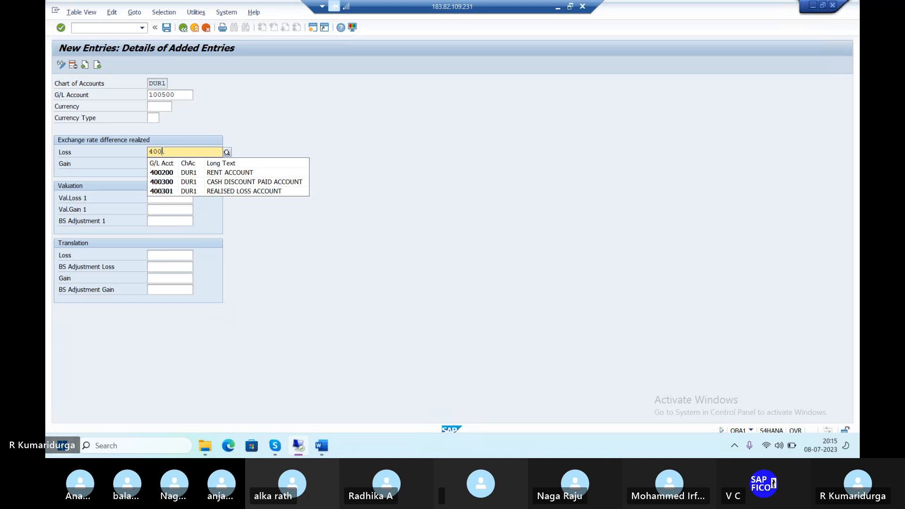
{"action": "left_click", "coordinate": [218, 191]}
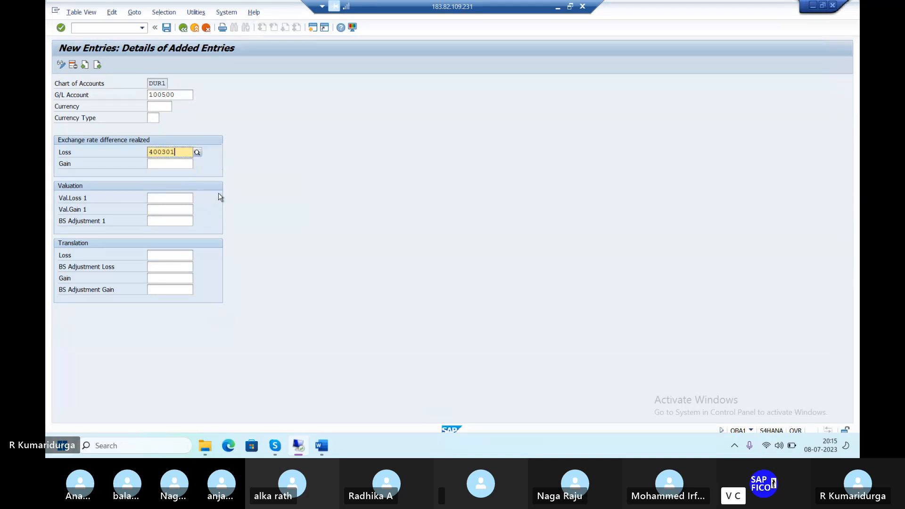
{"action": "key", "text": "Tab"}
{"action": "type", "text": "200301"}
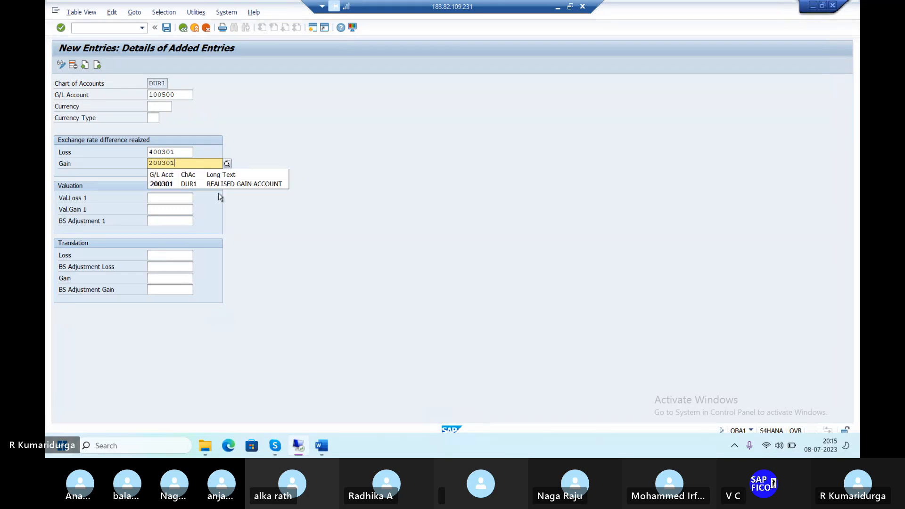
{"action": "key", "text": "Tab"}
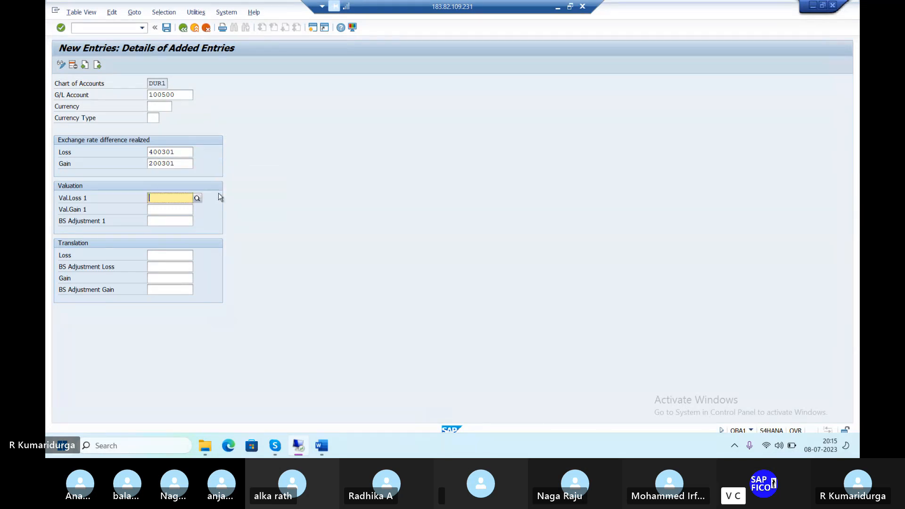
Set the valuation accounts of the new KDF entry to 400301 for Val.Loss 1 and 200301 for Val.Gain 1
{"action": "type", "text": "400300"}
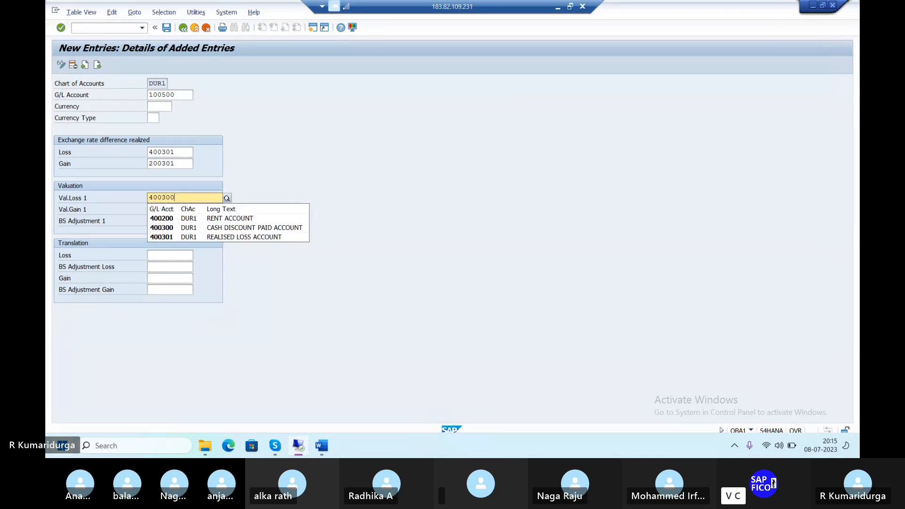
{"action": "type", "text": "1"}
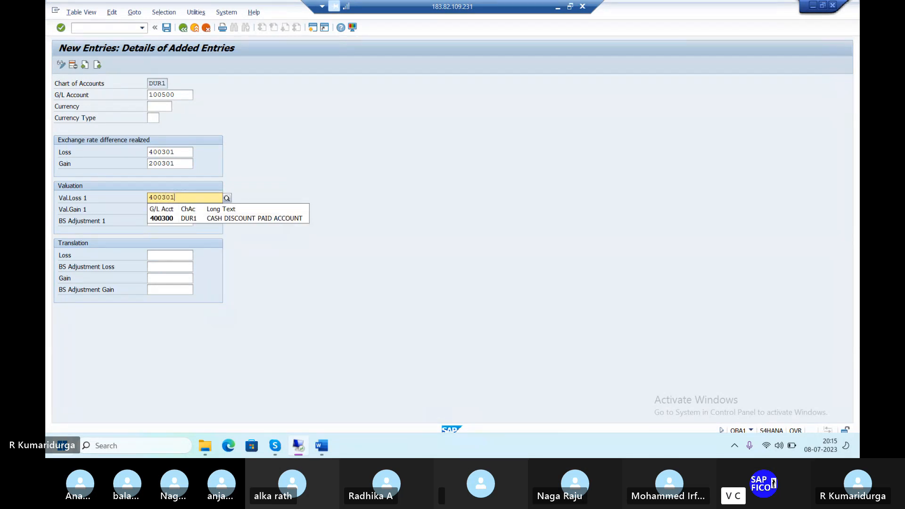
{"action": "key", "text": "Tab"}
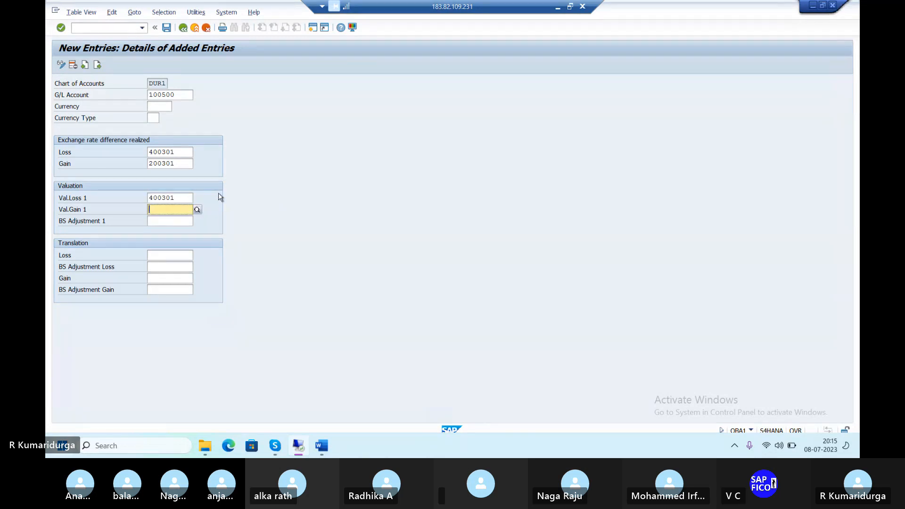
{"action": "type", "text": "200301"}
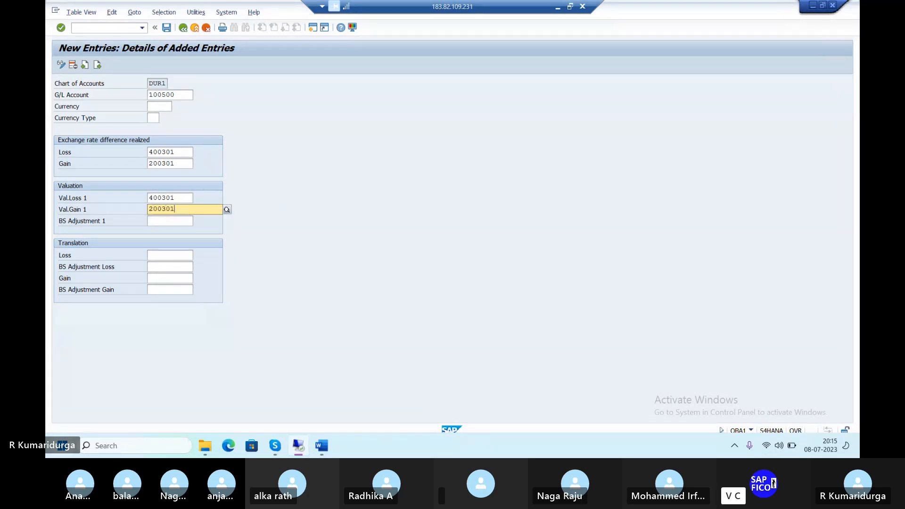
{"action": "key", "text": "Tab"}
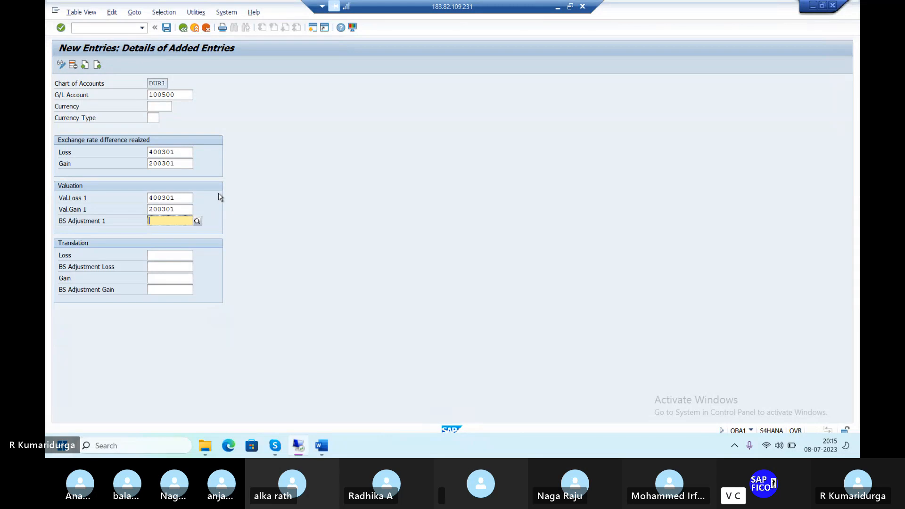
Choose balance adjustment account 100502 from the G/L account value list as BS Adjustment 1
{"action": "left_click", "coordinate": [198, 221]}
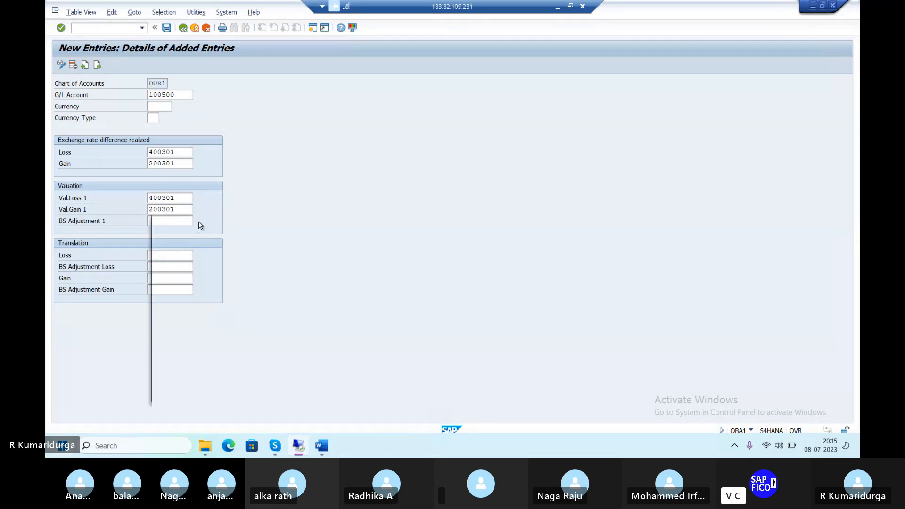
{"action": "key", "text": "Return"}
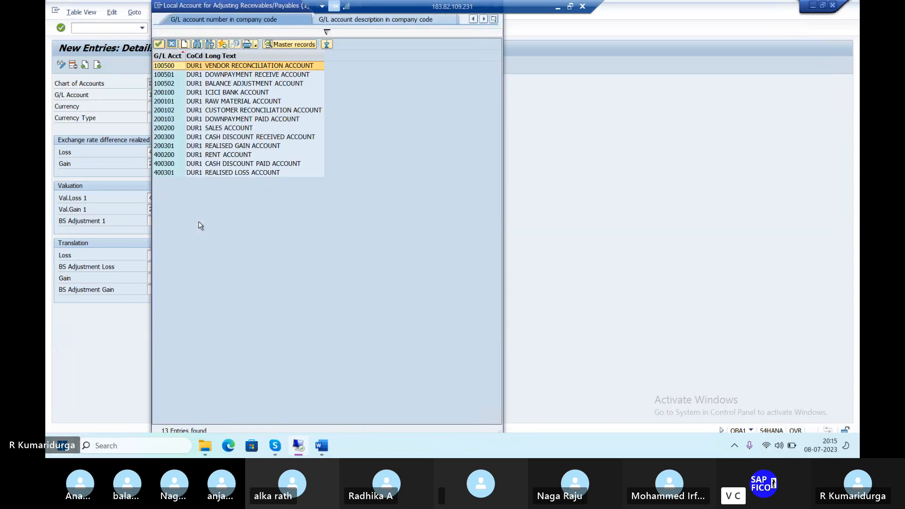
{"action": "key", "text": "Down"}
{"action": "key", "text": "Down"}
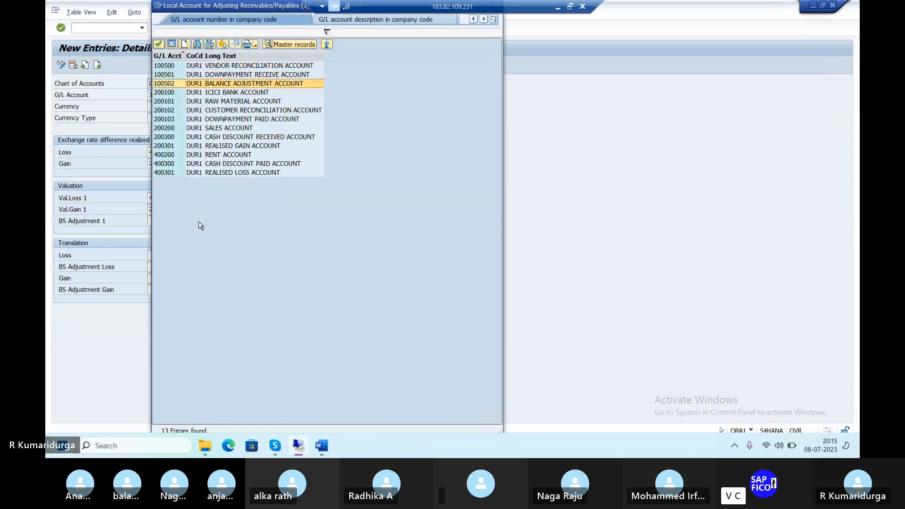
{"action": "key", "text": "Return"}
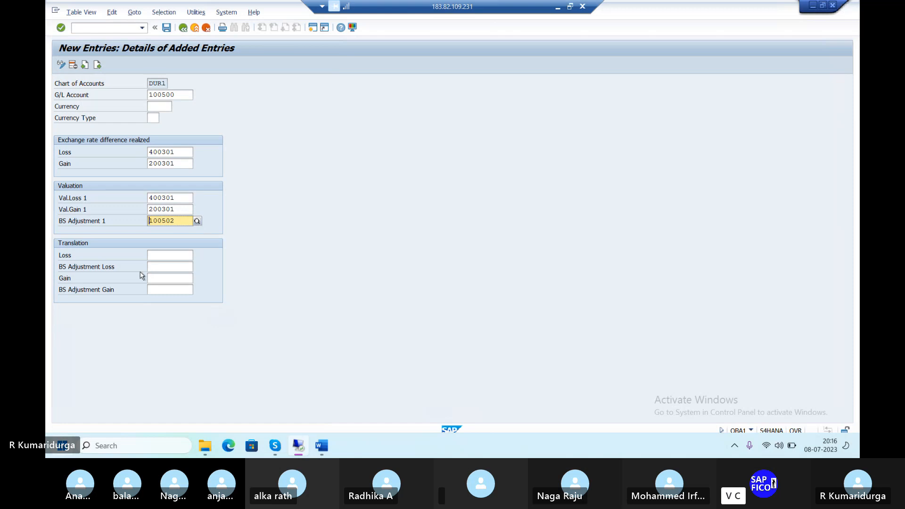
Set the translation accounts to 400301 for loss, 200301 for gain and 100502 for both the loss and gain BS adjustments
{"action": "left_click", "coordinate": [169, 255]}
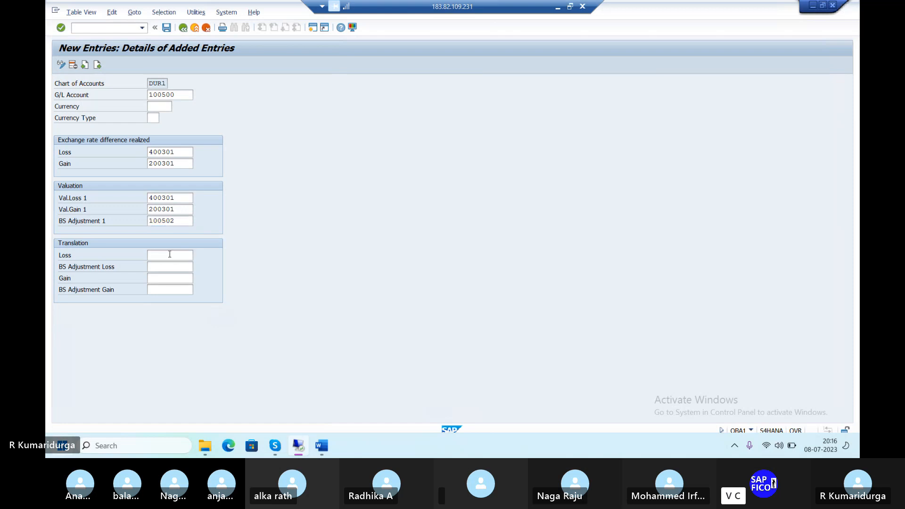
{"action": "type", "text": "400301"}
{"action": "key", "text": "Tab"}
{"action": "type", "text": "100502"}
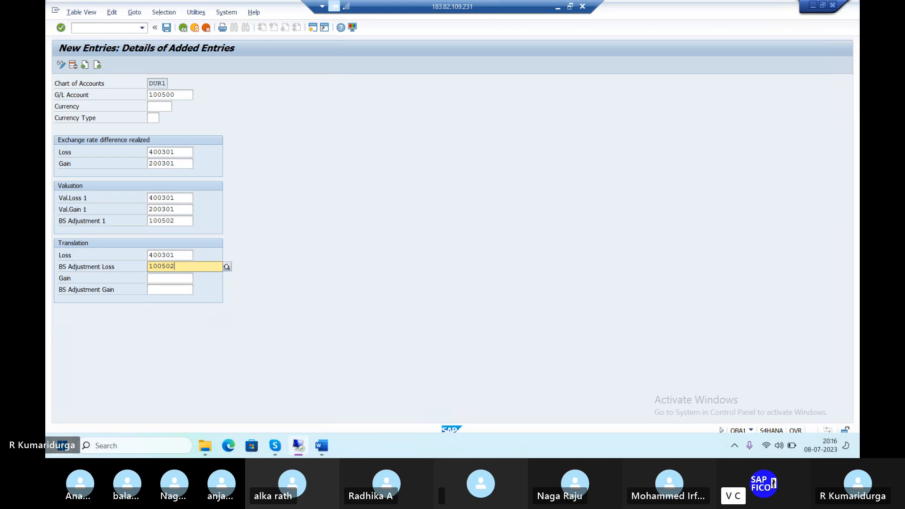
{"action": "key", "text": "Tab"}
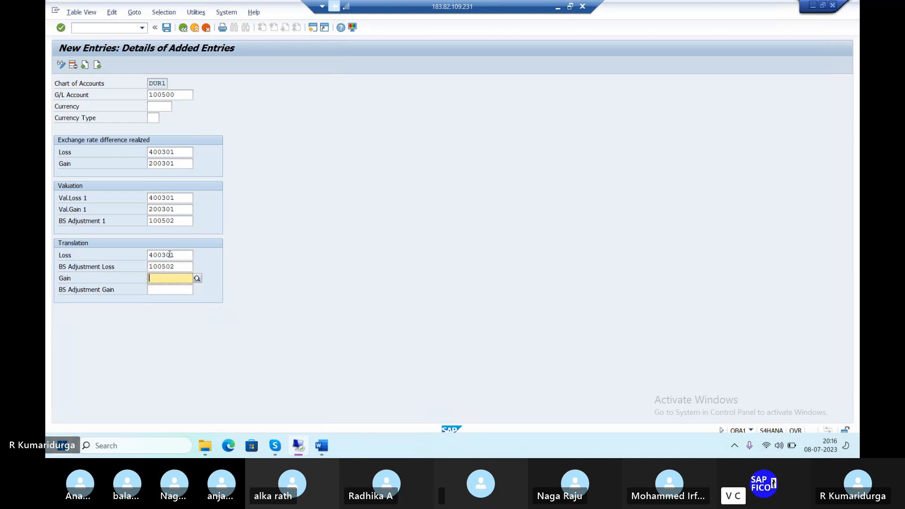
{"action": "type", "text": "20030"}
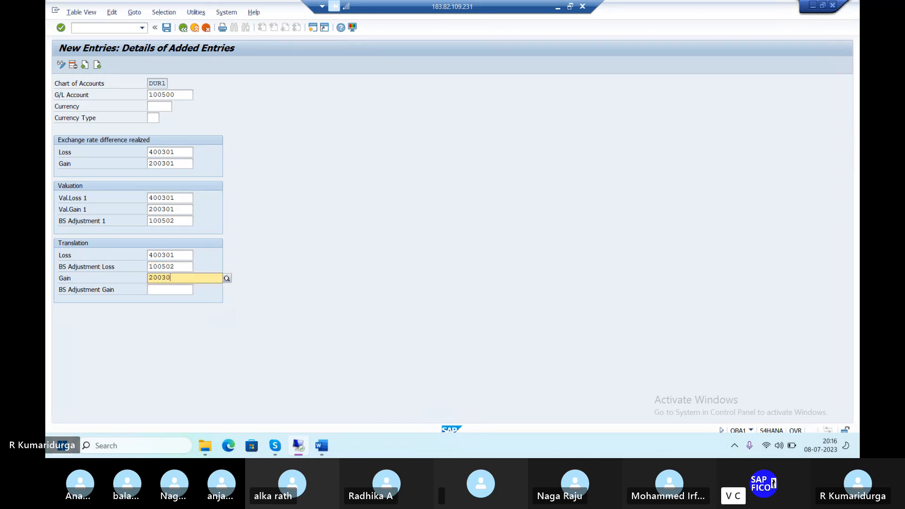
{"action": "type", "text": "1"}
{"action": "key", "text": "Tab"}
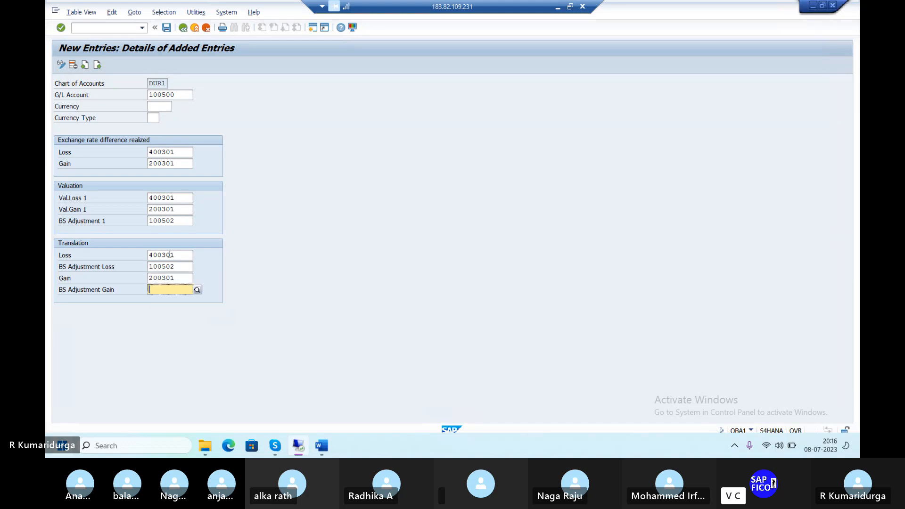
{"action": "type", "text": "100502"}
{"action": "key", "text": "Return"}
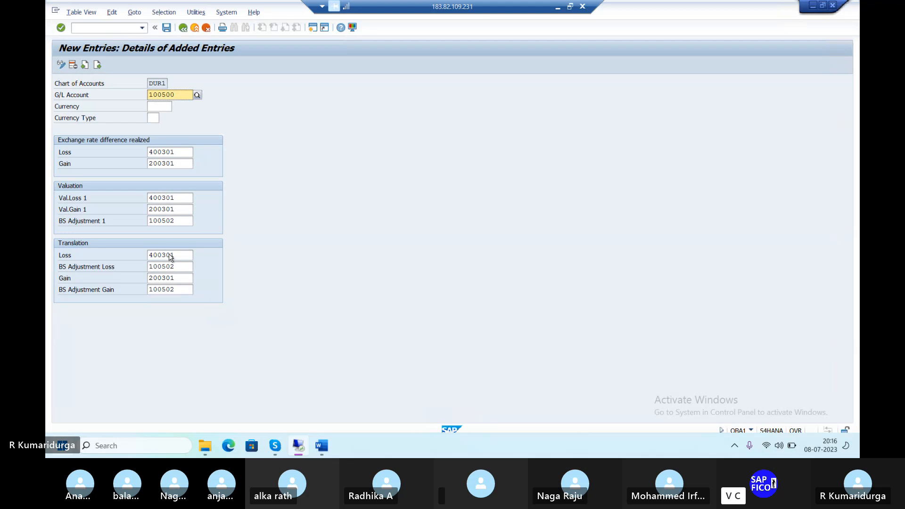
Save the entry to the proposed foreign currency revaluation customizing request and restart transaction OBA1
{"action": "left_click", "coordinate": [167, 28]}
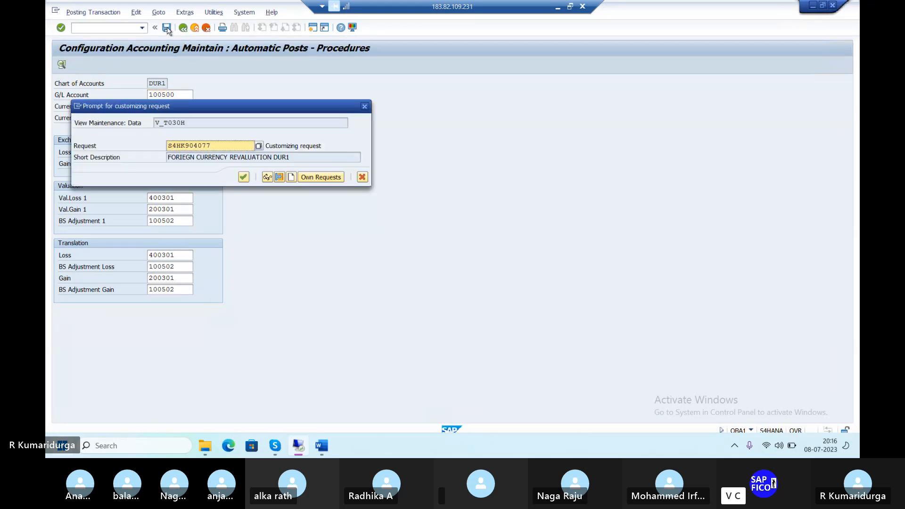
{"action": "key", "text": "Return"}
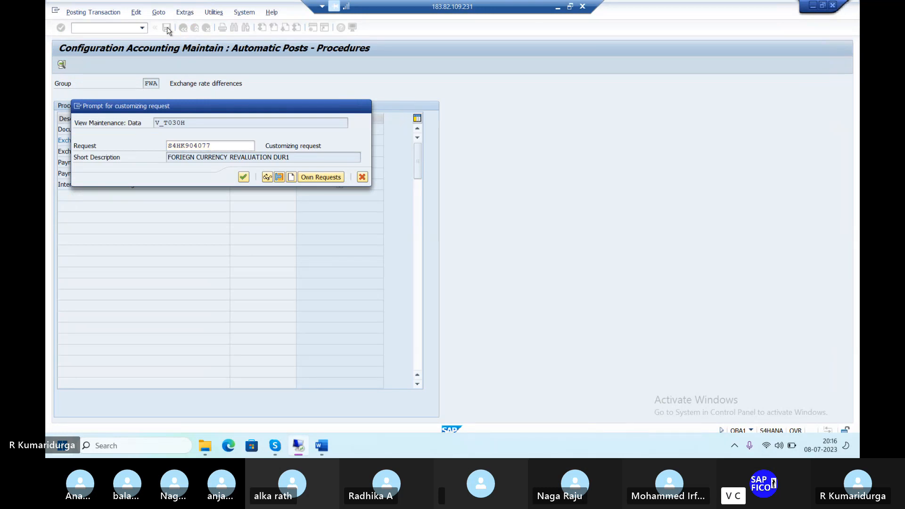
{"action": "left_click", "coordinate": [110, 29]}
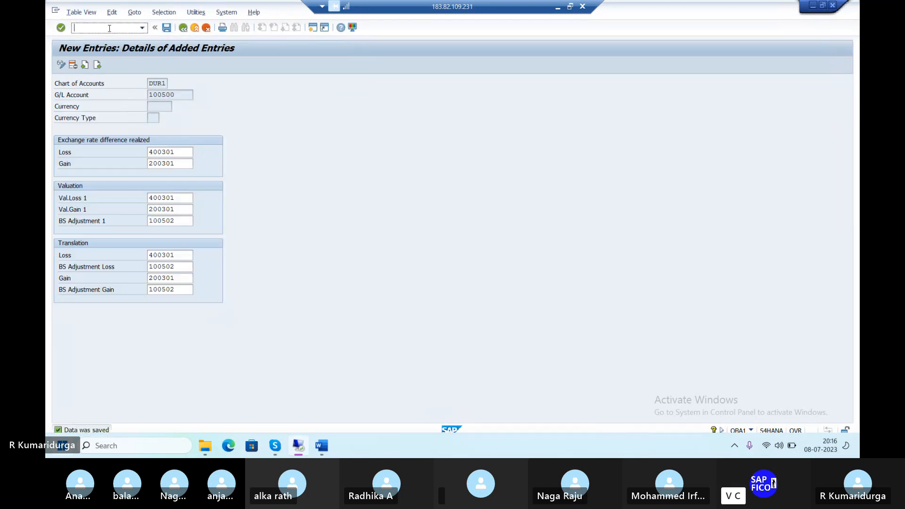
{"action": "type", "text": "/"}
{"action": "type", "text": "BA1"}
{"action": "key", "text": "Return"}
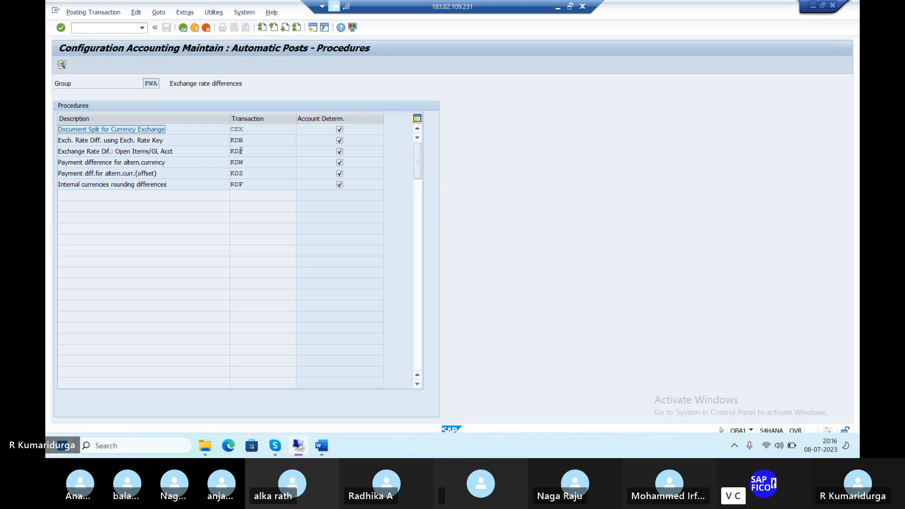
Open procedure KDF for chart of accounts DUR1 with valuation area DU and create a new entry for vendor reconciliation account 100500
{"action": "double_click", "coordinate": [241, 150]}
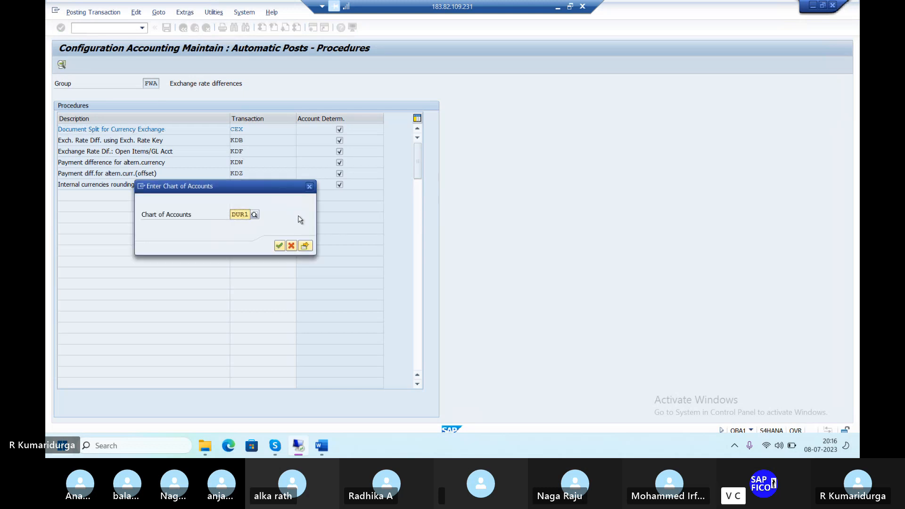
{"action": "left_click", "coordinate": [306, 246]}
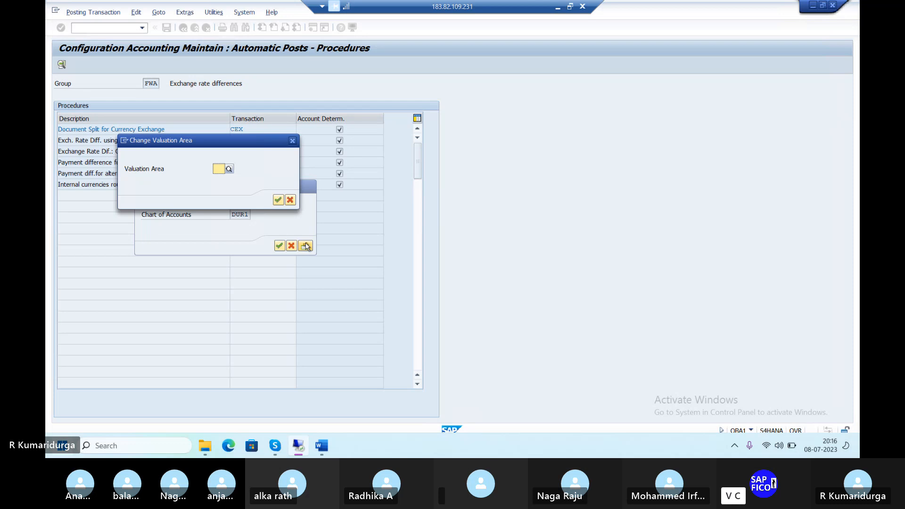
{"action": "type", "text": "DU"}
{"action": "key", "text": "Return"}
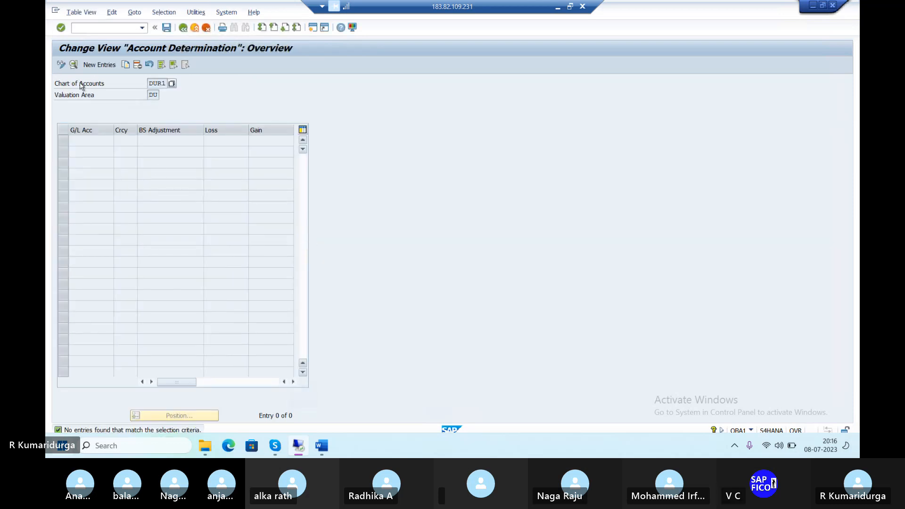
{"action": "left_click", "coordinate": [95, 65]}
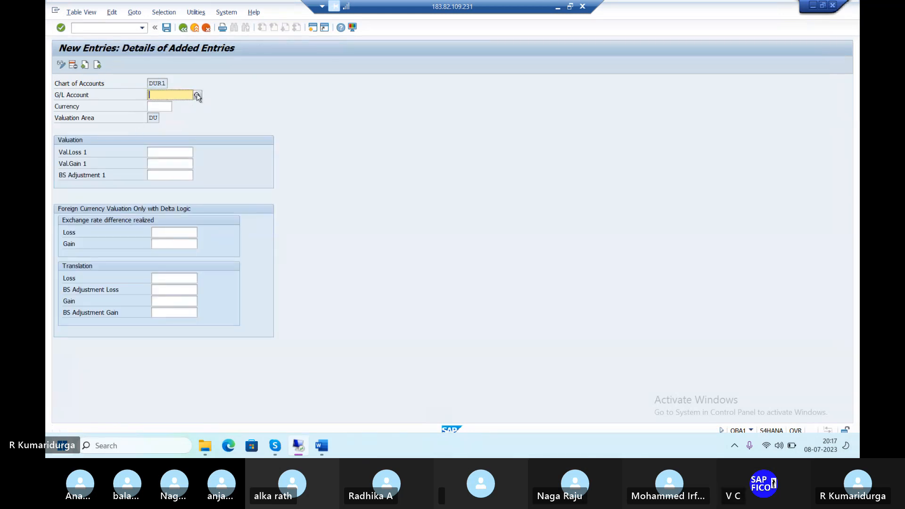
{"action": "type", "text": "100"}
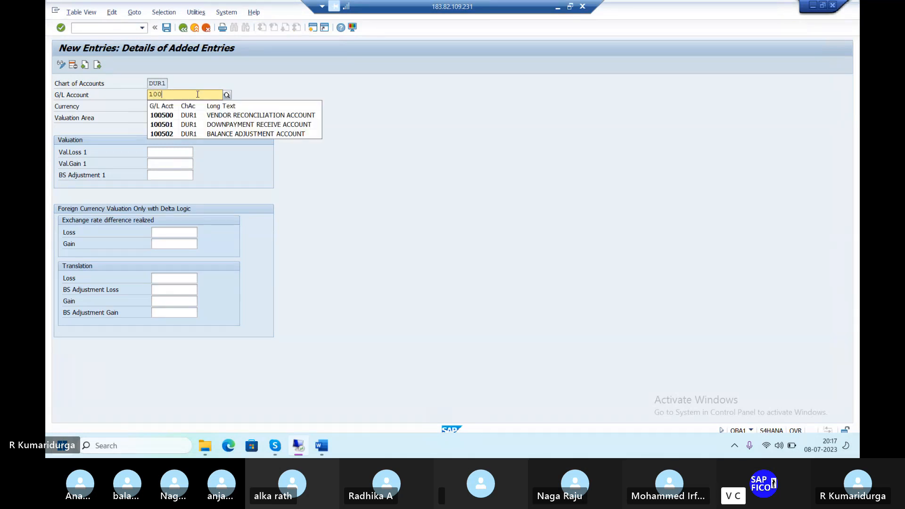
{"action": "left_click", "coordinate": [219, 116]}
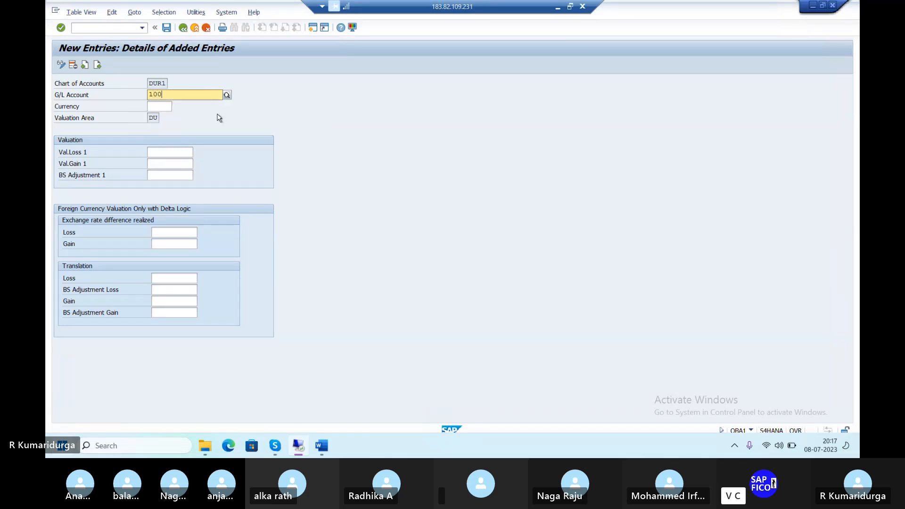
Set the valuation accounts of the valuation area DU entry to 400301 for loss, 200301 for gain and 100502 for BS adjustment
{"action": "left_click", "coordinate": [171, 151]}
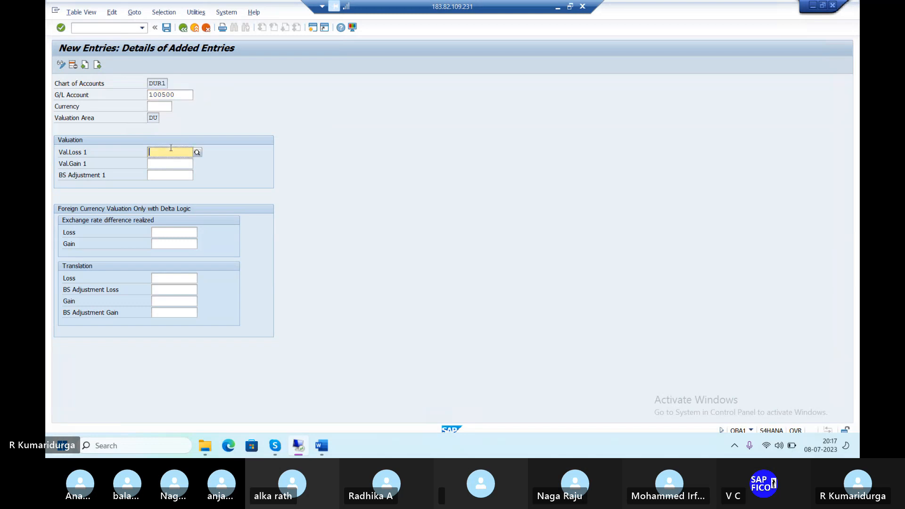
{"action": "type", "text": "400"}
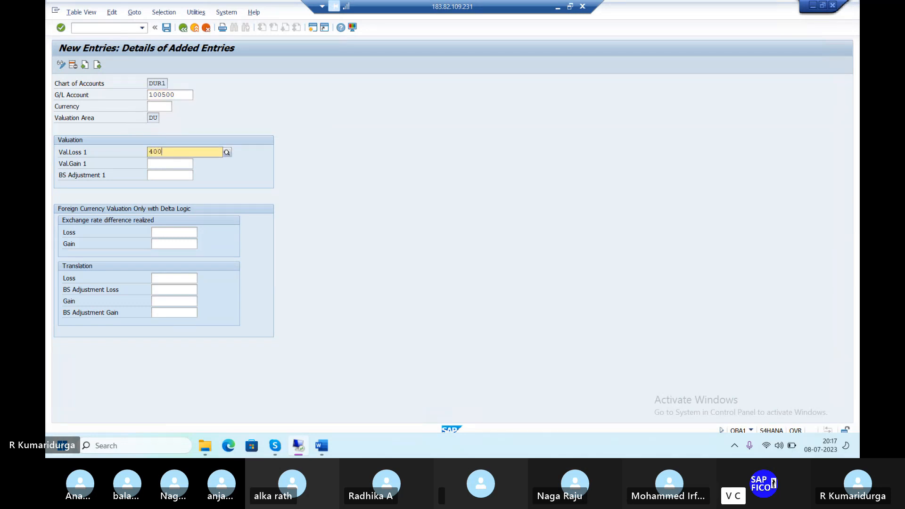
{"action": "type", "text": "30"}
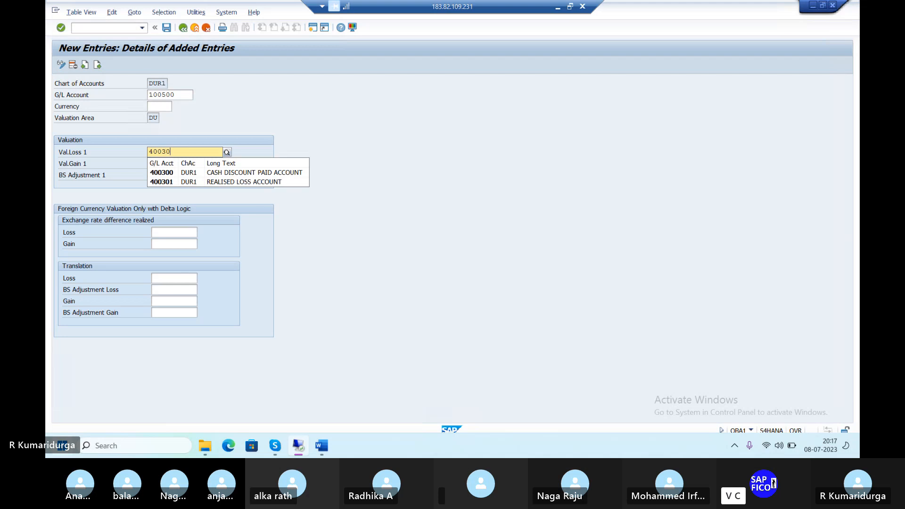
{"action": "type", "text": "1"}
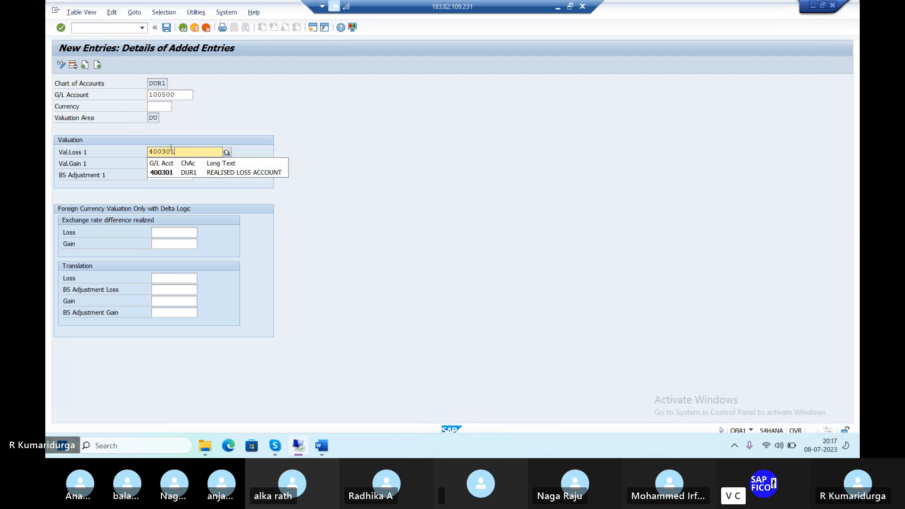
{"action": "left_click", "coordinate": [169, 173]}
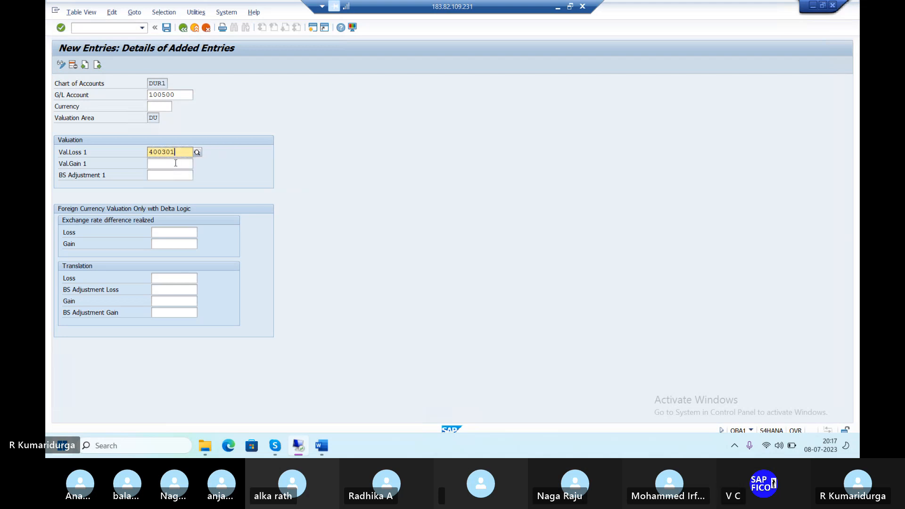
{"action": "left_click", "coordinate": [176, 163]}
{"action": "type", "text": "20030"}
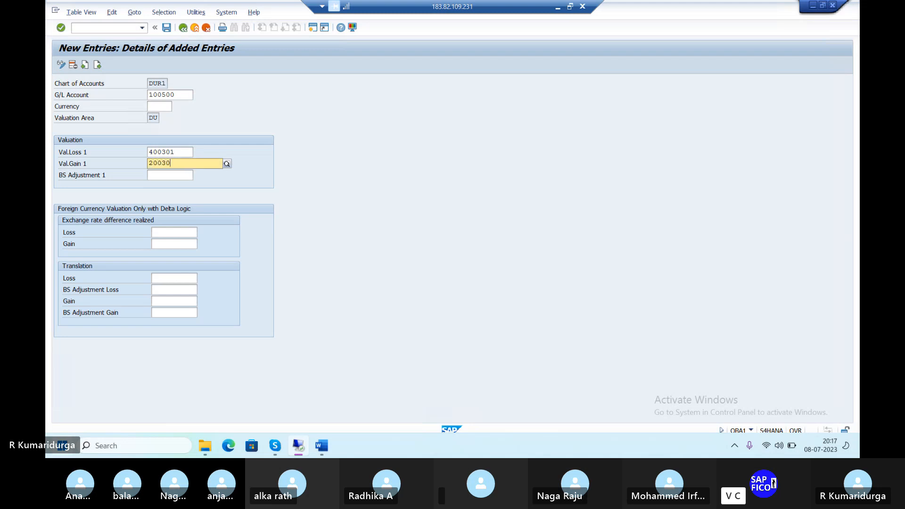
{"action": "type", "text": "1"}
{"action": "key", "text": "Tab"}
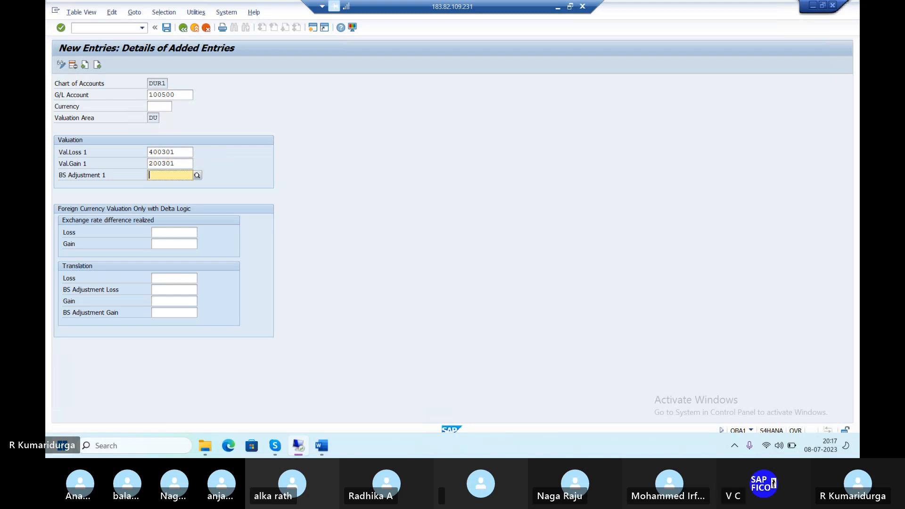
{"action": "type", "text": "100502"}
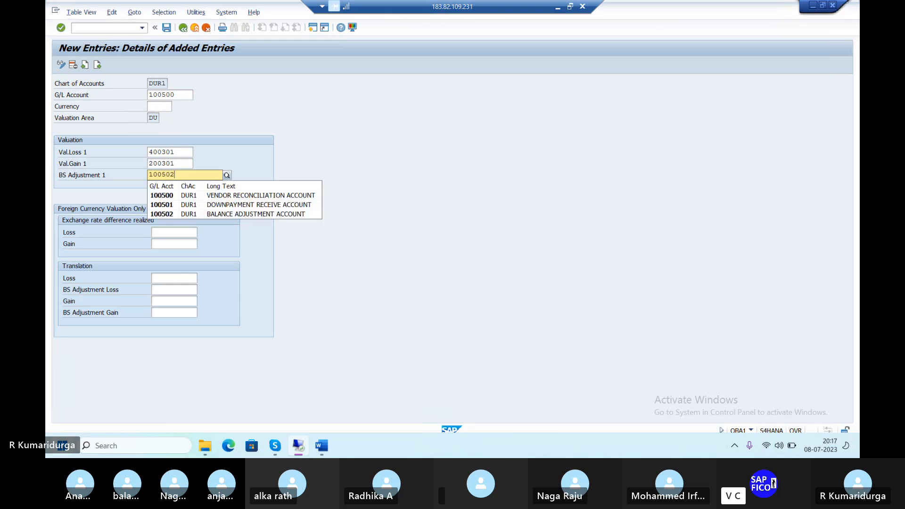
Set the realized exchange rate difference accounts to 400301 for loss and 200301 for gain
{"action": "key", "text": "Tab"}
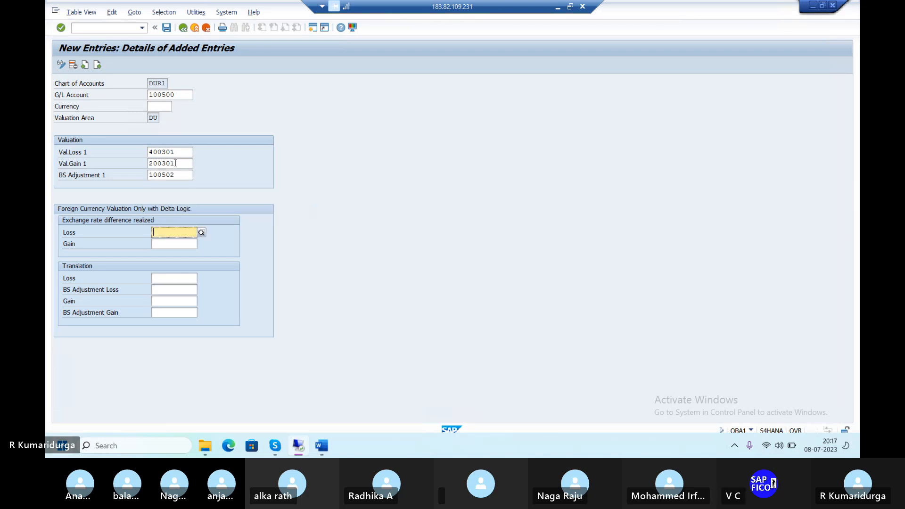
{"action": "type", "text": "400301"}
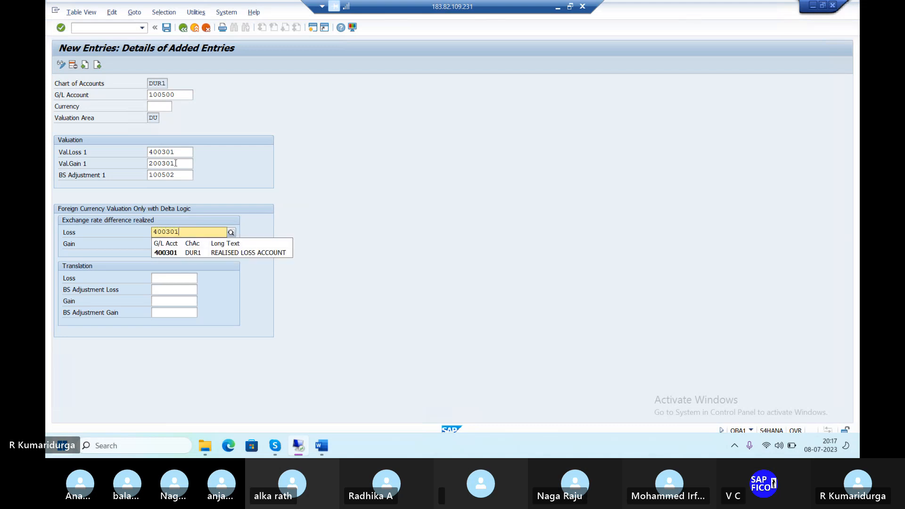
{"action": "key", "text": "Tab"}
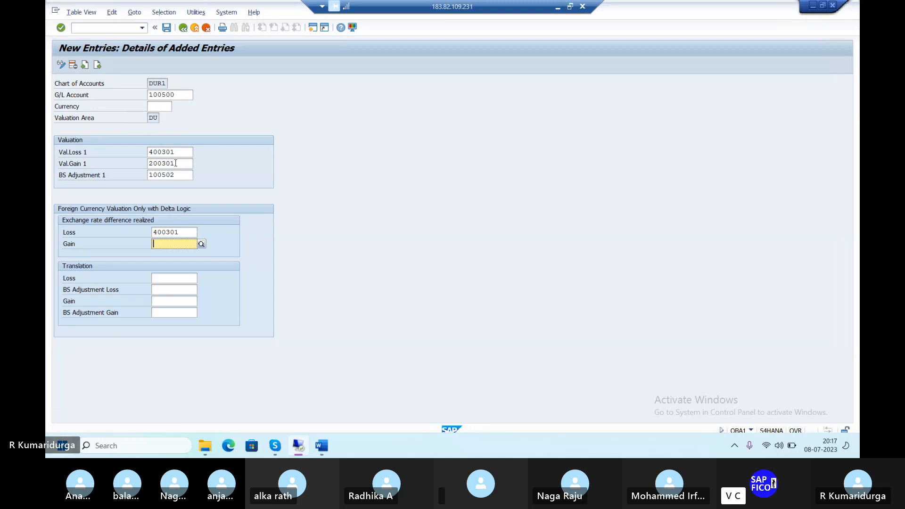
{"action": "type", "text": "200301"}
{"action": "key", "text": "Tab"}
Set the translation accounts of the vendor reconciliation entry to 400301 for loss, 200301 for gain and 100502 for both BS adjustments
{"action": "type", "text": "400"}
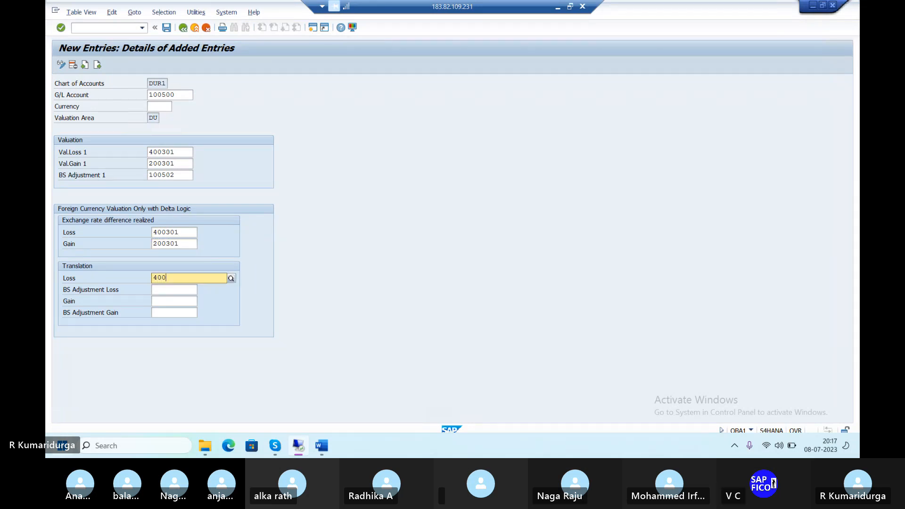
{"action": "type", "text": "301"}
{"action": "key", "text": "Tab"}
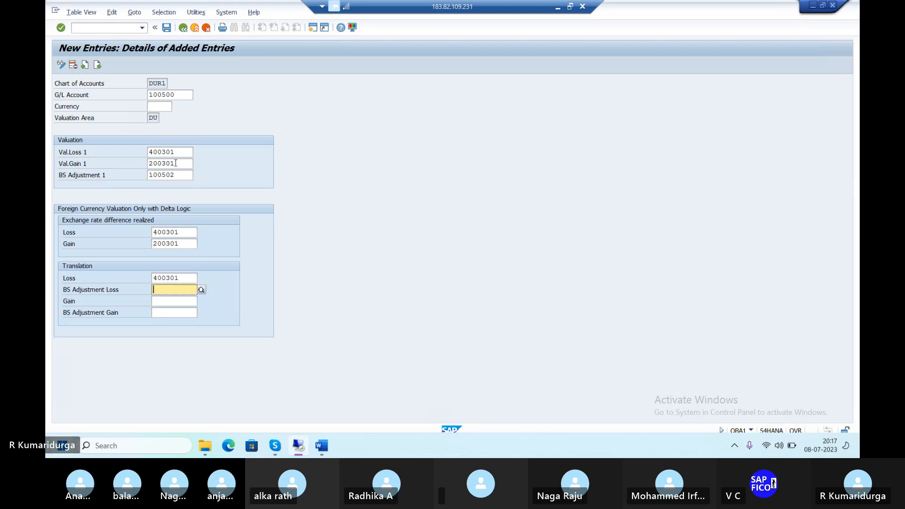
{"action": "type", "text": "1005"}
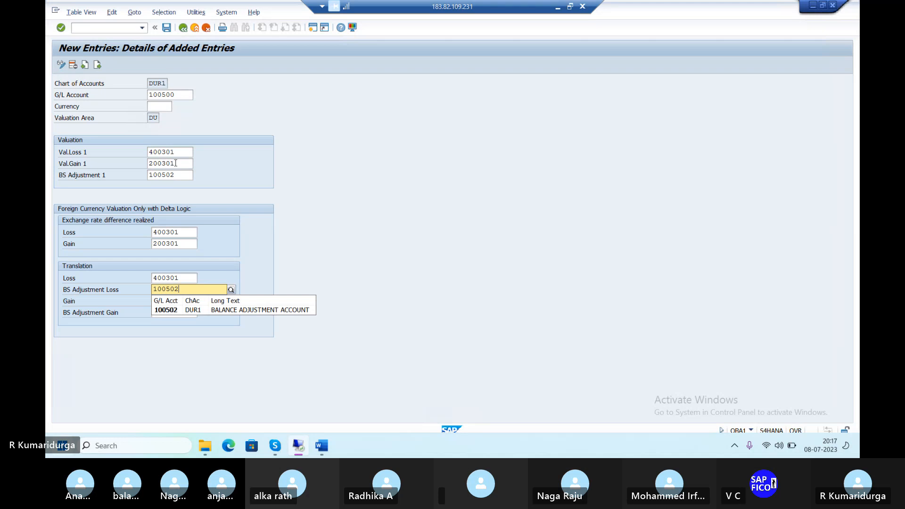
{"action": "type", "text": "02"}
{"action": "key", "text": "Tab"}
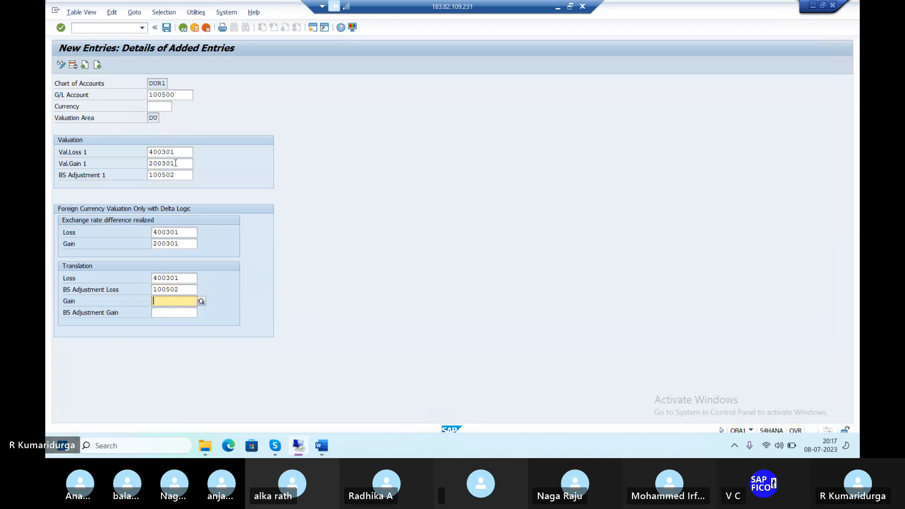
{"action": "type", "text": "200301"}
{"action": "key", "text": "Tab"}
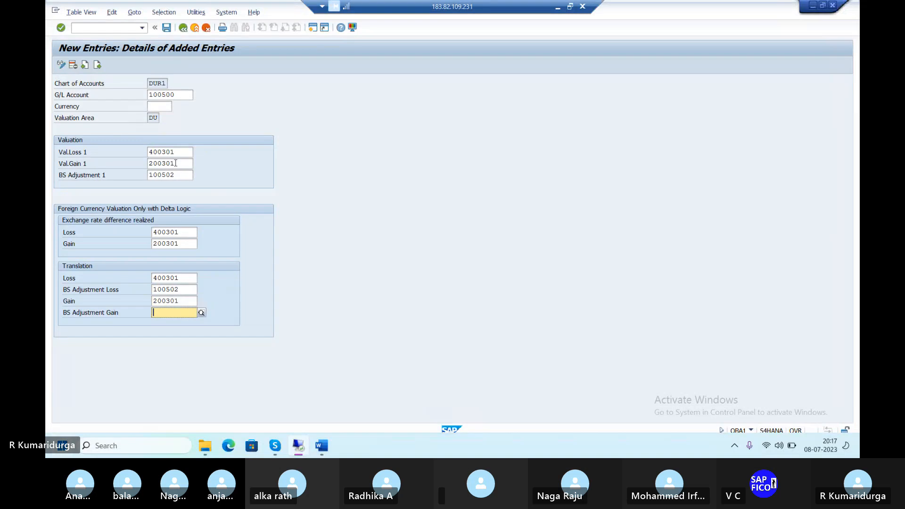
{"action": "type", "text": "10"}
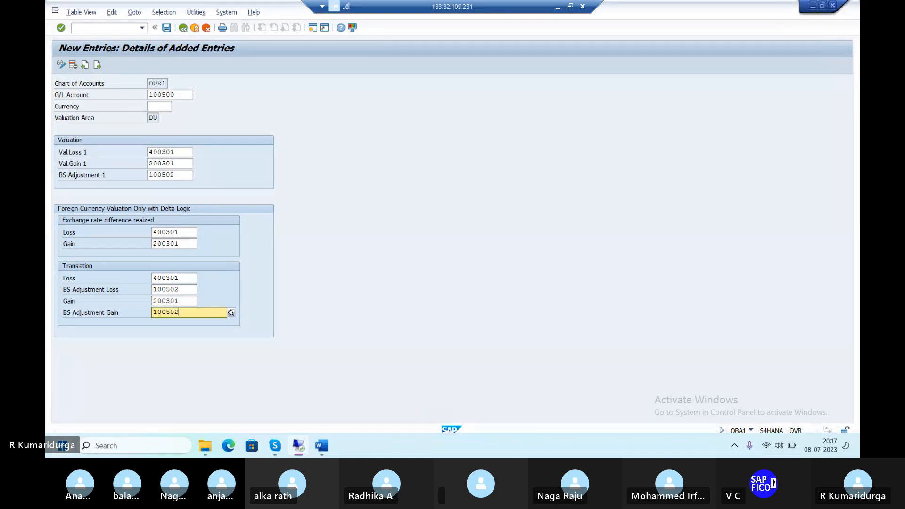
{"action": "type", "text": "0502"}
{"action": "key", "text": "Return"}
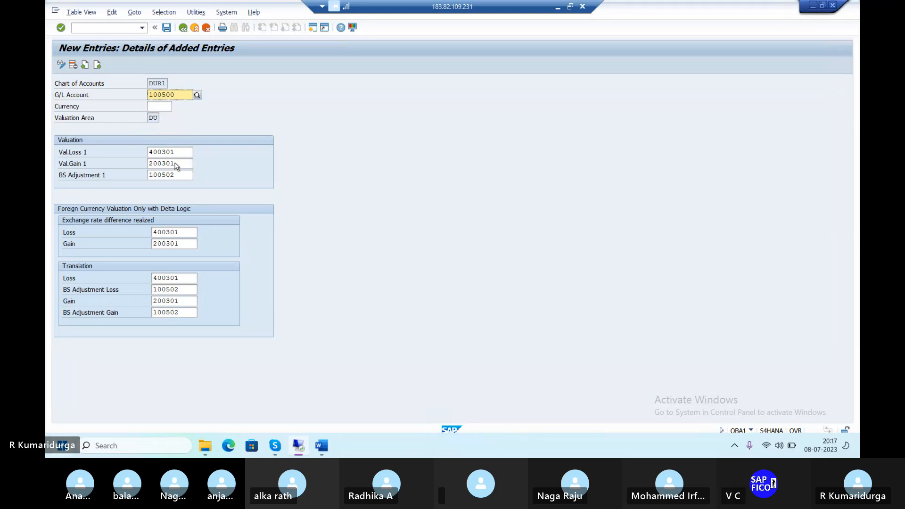
Save the account 100500 entry to the proposed foreign currency revaluation customizing request and preview the configuration steps document in Word
{"action": "left_click", "coordinate": [167, 27]}
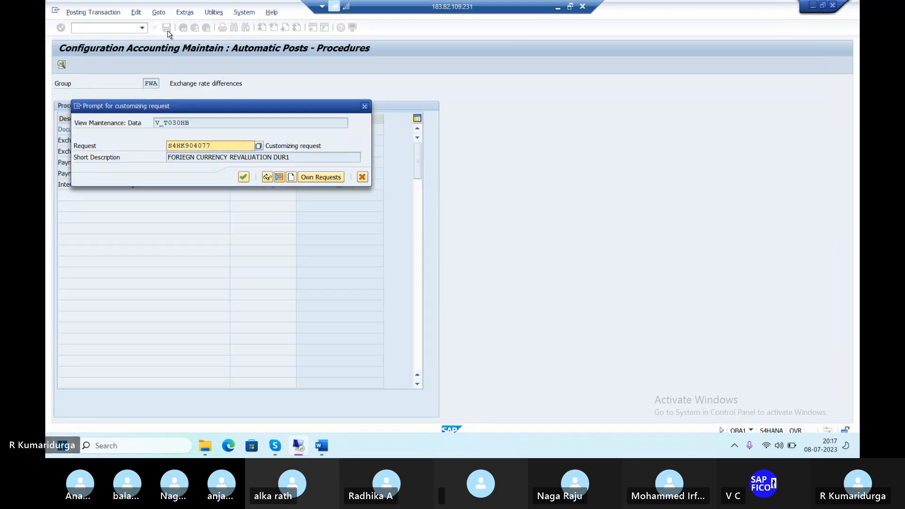
{"action": "key", "text": "Return"}
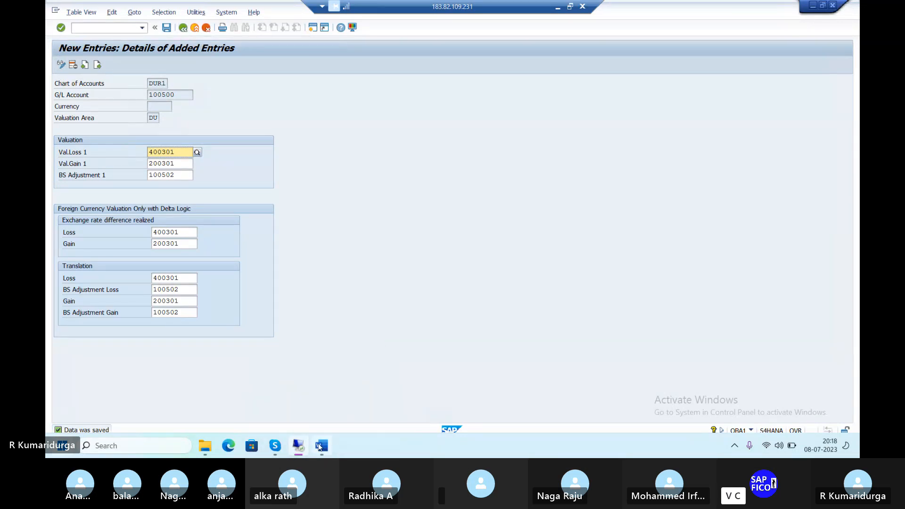
{"action": "mouse_move", "coordinate": [319, 445]}
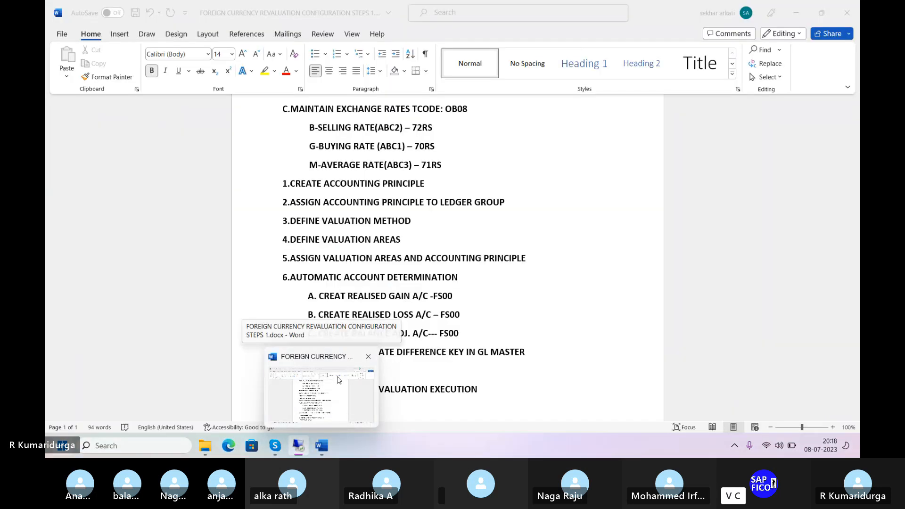